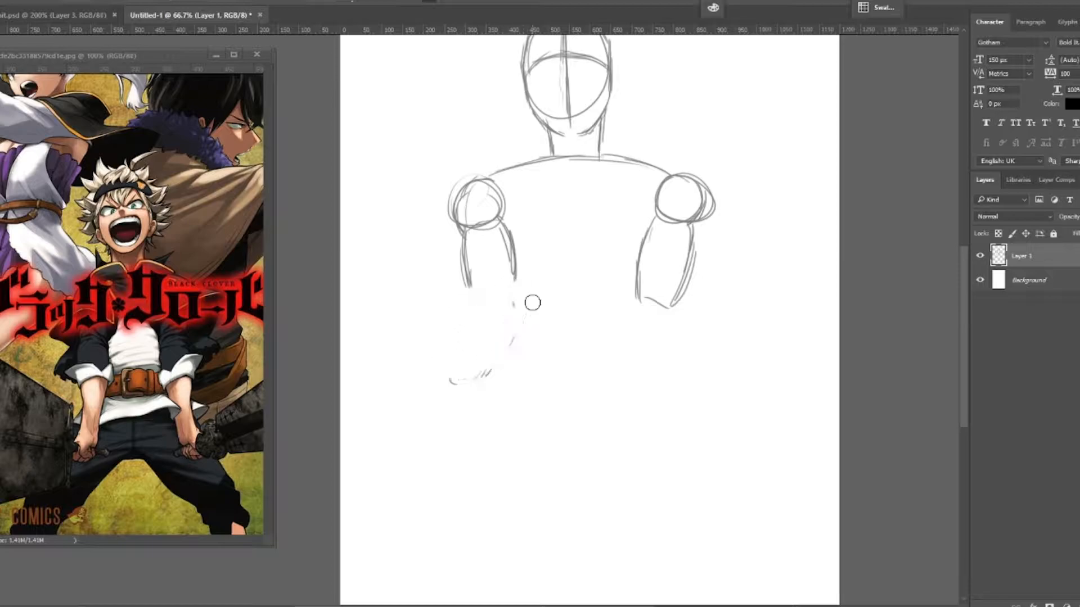
# Step: Sketch the upper part of the left arm and join it to the shoulder ball on Layer 1
pyautogui.press('Return')
pyautogui.keyDown('ctrl'); pyautogui.rightClick(487, 207); pyautogui.keyUp('ctrl')
pyautogui.click(523, 219)
pyautogui.rightClick(489, 207)
pyautogui.click(1029, 264)
pyautogui.moveTo(513, 338); pyautogui.dragTo(478, 376)
pyautogui.moveTo(462, 176); pyautogui.dragTo(510, 181)
pyautogui.moveTo(503, 189); pyautogui.dragTo(478, 218)
pyautogui.moveTo(457, 212)
pyautogui.mouseDown()
pyautogui.moveTo(438, 256)
pyautogui.moveTo(482, 265)
pyautogui.mouseUp()
# Step: Sketch the left forearm angled outward, ending in a rough block for the fist
pyautogui.moveTo(432, 274); pyautogui.dragTo(400, 327)
pyautogui.moveTo(469, 283); pyautogui.dragTo(437, 339)
pyautogui.moveTo(429, 276); pyautogui.dragTo(384, 375)
pyautogui.moveTo(472, 281); pyautogui.dragTo(414, 373)
pyautogui.moveTo(376, 394)
pyautogui.mouseDown()
pyautogui.moveTo(406, 419)
pyautogui.moveTo(413, 376)
pyautogui.mouseUp()
pyautogui.moveTo(414, 367); pyautogui.dragTo(442, 334)
pyautogui.moveTo(476, 240); pyautogui.dragTo(499, 287)
# Step: Clean up the right shoulder, then rough in the torso's sides and the curved waistline
pyautogui.press('e')
pyautogui.moveTo(683, 175)
pyautogui.mouseDown()
pyautogui.moveTo(646, 250)
pyautogui.moveTo(673, 297)
pyautogui.moveTo(692, 245)
pyautogui.mouseUp()
pyautogui.press('b')
pyautogui.moveTo(675, 235); pyautogui.dragTo(656, 283)
pyautogui.moveTo(492, 195); pyautogui.dragTo(477, 243)
pyautogui.moveTo(659, 169)
pyautogui.mouseDown()
pyautogui.moveTo(691, 161)
pyautogui.moveTo(712, 215)
pyautogui.mouseUp()
pyautogui.moveTo(511, 274)
pyautogui.mouseDown()
pyautogui.moveTo(635, 277)
pyautogui.moveTo(509, 364)
pyautogui.mouseUp()
pyautogui.moveTo(653, 284); pyautogui.dragTo(645, 341)
pyautogui.moveTo(509, 366)
pyautogui.mouseDown()
pyautogui.moveTo(582, 387)
pyautogui.moveTo(632, 374)
pyautogui.mouseUp()
# Step: Redraw the outer and inner contours of the right upper arm and erase the excess lines
pyautogui.moveTo(651, 313); pyautogui.dragTo(644, 356)
pyautogui.moveTo(671, 262); pyautogui.dragTo(687, 293)
pyautogui.moveTo(706, 223); pyautogui.dragTo(724, 290)
pyautogui.moveTo(724, 270); pyautogui.dragTo(697, 299)
pyautogui.moveTo(709, 202)
pyautogui.mouseDown()
pyautogui.moveTo(697, 286)
pyautogui.moveTo(710, 307)
pyautogui.mouseUp()
pyautogui.press('e')
pyautogui.press('b')
pyautogui.press('e')
# Step: Add the slopes between neck and shoulders and reshape the right arm around the elbow
pyautogui.moveTo(675, 343); pyautogui.dragTo(714, 315)
pyautogui.press('b')
pyautogui.moveTo(542, 210); pyautogui.dragTo(527, 231)
pyautogui.moveTo(593, 208); pyautogui.dragTo(613, 226)
pyautogui.moveTo(662, 326); pyautogui.dragTo(710, 353)
pyautogui.press('e')
pyautogui.moveTo(703, 278)
pyautogui.mouseDown()
pyautogui.moveTo(723, 326)
pyautogui.moveTo(678, 232)
pyautogui.mouseUp()
pyautogui.press('b')
pyautogui.moveTo(660, 230); pyautogui.dragTo(704, 279)
# Step: Sketch the right forearm angled outward from the elbow, ending in a rough block for the fist
pyautogui.moveTo(686, 355); pyautogui.dragTo(727, 397)
pyautogui.moveTo(723, 323); pyautogui.dragTo(763, 371)
pyautogui.moveTo(707, 379); pyautogui.dragTo(760, 421)
pyautogui.moveTo(744, 339); pyautogui.dragTo(781, 407)
pyautogui.moveTo(758, 423)
pyautogui.mouseDown()
pyautogui.moveTo(765, 449)
pyautogui.moveTo(787, 455)
pyautogui.mouseUp()
pyautogui.moveTo(789, 455); pyautogui.dragTo(788, 417)
# Step: Erase stray lines around the right elbow and waist, then redraw both sides of the torso
pyautogui.press('e')
pyautogui.moveTo(717, 347); pyautogui.dragTo(690, 344)
pyautogui.moveTo(694, 288); pyautogui.dragTo(700, 297)
pyautogui.moveTo(670, 332)
pyautogui.mouseDown()
pyautogui.moveTo(686, 270)
pyautogui.moveTo(655, 336)
pyautogui.mouseUp()
pyautogui.moveTo(506, 303); pyautogui.dragTo(513, 358)
pyautogui.press('b')
pyautogui.moveTo(513, 280); pyautogui.dragTo(515, 371)
pyautogui.moveTo(657, 264); pyautogui.dragTo(653, 365)
# Step: Sketch the hips and pelvis beneath the waistline
pyautogui.moveTo(516, 378); pyautogui.dragTo(496, 418)
pyautogui.moveTo(504, 421); pyautogui.dragTo(557, 434)
pyautogui.moveTo(652, 378); pyautogui.dragTo(676, 405)
pyautogui.moveTo(558, 425)
pyautogui.mouseDown()
pyautogui.moveTo(593, 465)
pyautogui.moveTo(629, 423)
pyautogui.mouseUp()
pyautogui.moveTo(607, 450); pyautogui.dragTo(634, 350)
# Step: Sketch both thighs spread outward from the pelvis in a wide stance, rounding them off at the knees
pyautogui.moveTo(523, 316); pyautogui.dragTo(458, 400)
pyautogui.moveTo(646, 336); pyautogui.dragTo(694, 306)
pyautogui.moveTo(608, 365); pyautogui.dragTo(523, 450)
pyautogui.moveTo(470, 379); pyautogui.dragTo(471, 471)
pyautogui.moveTo(626, 369); pyautogui.dragTo(724, 465)
pyautogui.moveTo(703, 308); pyautogui.dragTo(788, 433)
pyautogui.moveTo(788, 431); pyautogui.dragTo(687, 435)
pyautogui.moveTo(718, 318); pyautogui.dragTo(788, 434)
# Step: Sketch the left lower leg running down from the knee
pyautogui.moveTo(453, 430); pyautogui.dragTo(430, 506)
pyautogui.moveTo(509, 459); pyautogui.dragTo(470, 529)
pyautogui.moveTo(431, 493); pyautogui.dragTo(421, 529)
pyautogui.moveTo(499, 486); pyautogui.dragTo(467, 528)
pyautogui.hotkey('ctrl', '-')
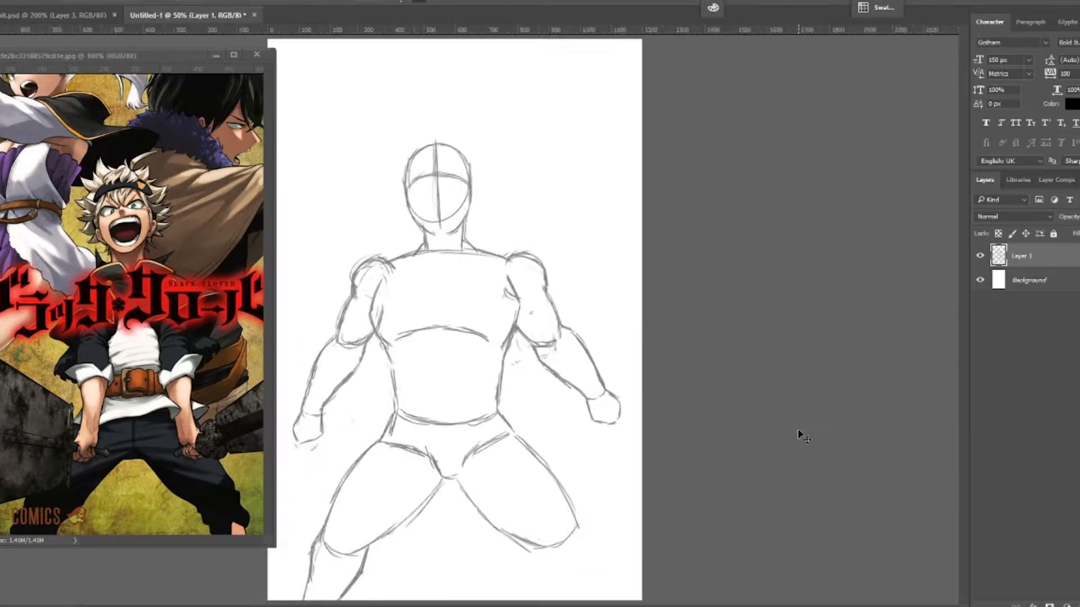
# Step: Sketch the right lower leg running down from the knee to match the other side
pyautogui.hotkey('ctrl', '+')
pyautogui.moveTo(801, 429); pyautogui.dragTo(830, 254)
pyautogui.moveTo(645, 404); pyautogui.dragTo(672, 465)
pyautogui.moveTo(584, 447); pyautogui.dragTo(647, 517)
pyautogui.moveTo(604, 478); pyautogui.dragTo(648, 519)
pyautogui.moveTo(667, 431); pyautogui.dragTo(703, 519)
pyautogui.hotkey('ctrl', '-')
pyautogui.hotkey('ctrl', '+')
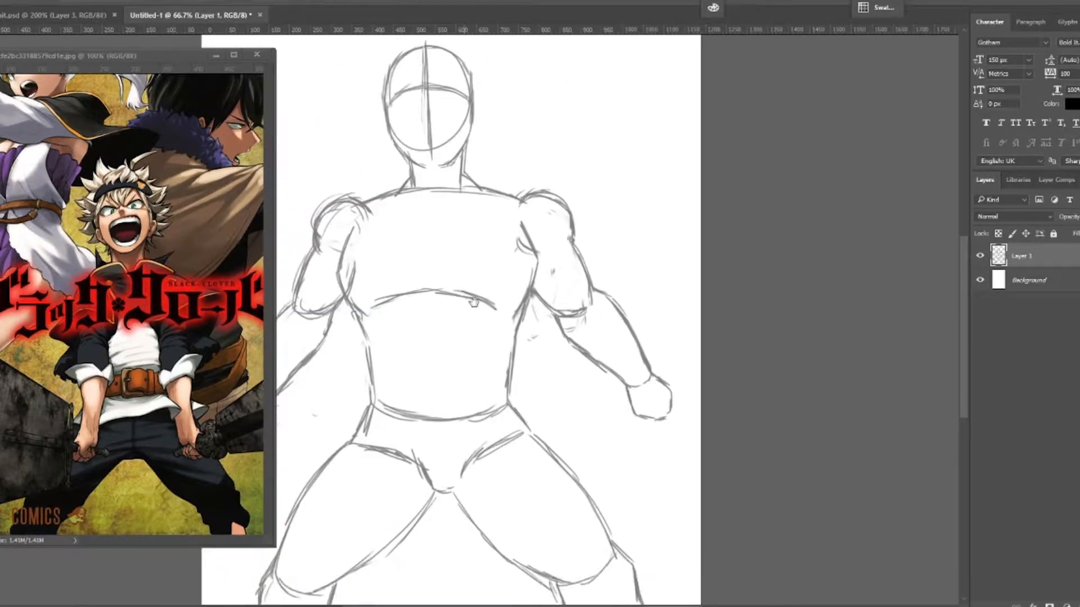
# Step: Sketch two oval eye guides under the brow line on either side of the face's centre line
pyautogui.moveTo(480, 407); pyautogui.dragTo(537, 263)
pyautogui.moveTo(569, 291); pyautogui.dragTo(589, 325)
pyautogui.moveTo(430, 289); pyautogui.dragTo(417, 322)
pyautogui.moveTo(414, 336)
pyautogui.mouseDown()
pyautogui.moveTo(459, 346)
pyautogui.moveTo(496, 386)
pyautogui.mouseUp()
pyautogui.moveTo(518, 348)
pyautogui.mouseDown()
pyautogui.moveTo(514, 382)
pyautogui.moveTo(523, 348)
pyautogui.mouseUp()
pyautogui.moveTo(524, 360); pyautogui.dragTo(589, 320)
pyautogui.moveTo(513, 385); pyautogui.dragTo(552, 439)
pyautogui.moveTo(681, 454)
pyautogui.mouseDown()
pyautogui.moveTo(664, 478)
pyautogui.moveTo(681, 455)
pyautogui.mouseUp()
pyautogui.moveTo(341, 467); pyautogui.dragTo(390, 478)
pyautogui.moveTo(318, 516); pyautogui.dragTo(311, 544)
pyautogui.moveTo(619, 479); pyautogui.dragTo(661, 536)
pyautogui.moveTo(601, 333); pyautogui.dragTo(635, 372)
pyautogui.moveTo(529, 197); pyautogui.dragTo(579, 400)
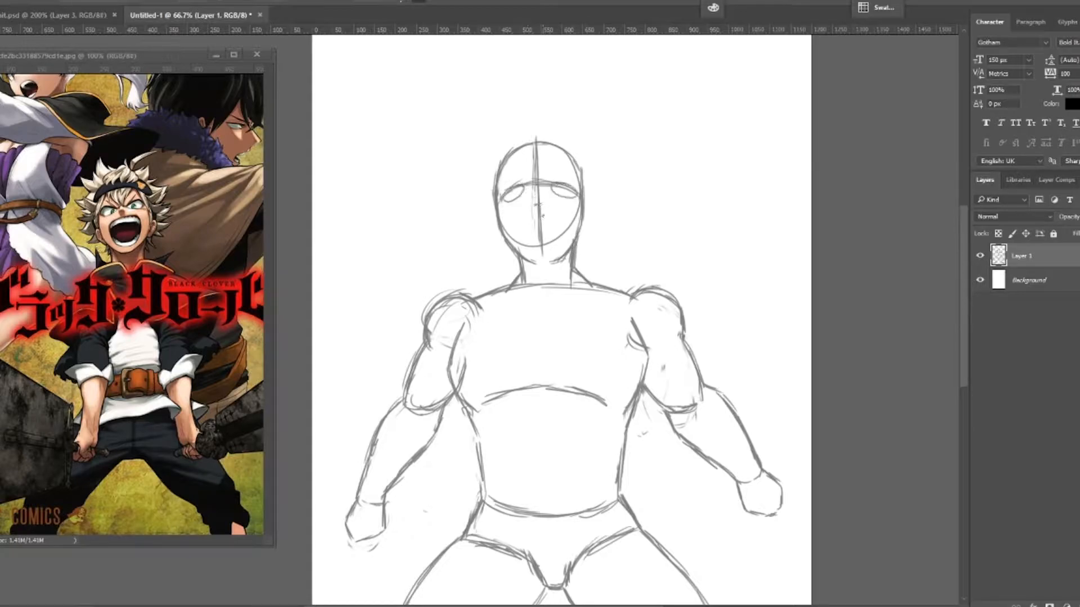
# Step: Mark short nose and mouth guides on the face's centre line and undo the last stray stroke
pyautogui.moveTo(676, 313); pyautogui.dragTo(686, 337)
pyautogui.moveTo(688, 334); pyautogui.dragTo(690, 293)
pyautogui.moveTo(647, 332); pyautogui.dragTo(695, 355)
pyautogui.moveTo(680, 361); pyautogui.dragTo(703, 346)
pyautogui.moveTo(681, 287); pyautogui.dragTo(664, 286)
pyautogui.hotkey('ctrl', 'z')
# Step: Add a new layer above the sketch, lower Layer 1's opacity, and make Layer 2 active
pyautogui.hotkey('ctrl', 'alt', 'shift', 'n')
pyautogui.click(1022, 280)
pyautogui.moveTo(1069, 217); pyautogui.dragTo(1052, 216)
pyautogui.click(1022, 255)
# Step: Outline the jaw, ears and neck with darker lines over the faded sketch
pyautogui.moveTo(523, 168); pyautogui.dragTo(523, 230)
pyautogui.moveTo(498, 220)
pyautogui.mouseDown()
pyautogui.moveTo(493, 228)
pyautogui.moveTo(537, 273)
pyautogui.moveTo(513, 301)
pyautogui.mouseUp()
pyautogui.moveTo(581, 239); pyautogui.dragTo(576, 280)
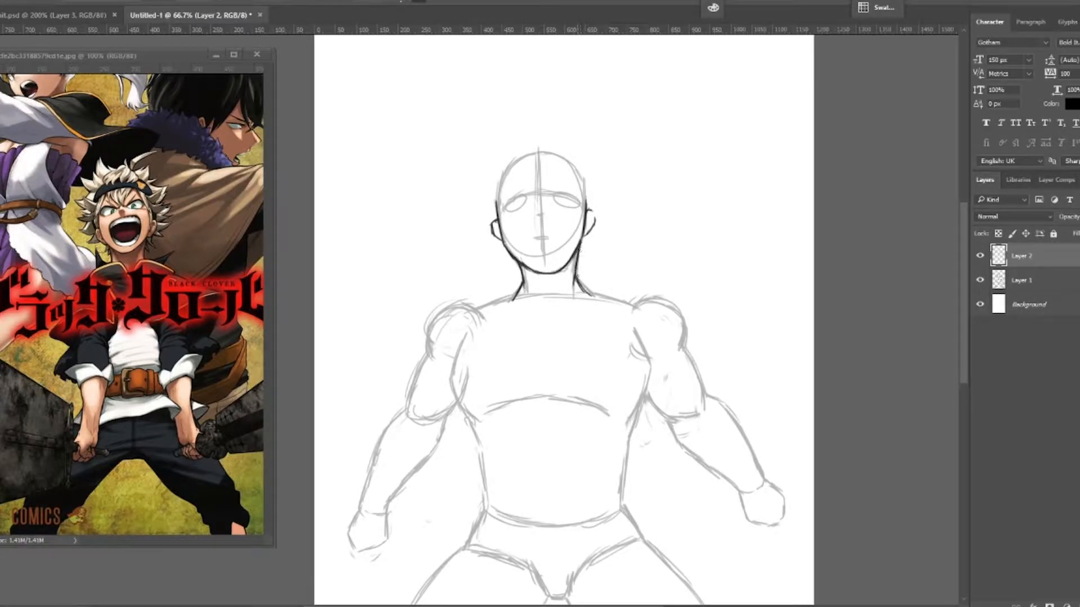
# Step: Draw the spiky hair outline around the head from one ear to the other
pyautogui.moveTo(523, 169); pyautogui.dragTo(533, 242)
pyautogui.moveTo(510, 195)
pyautogui.mouseDown()
pyautogui.moveTo(528, 200)
pyautogui.moveTo(472, 264)
pyautogui.moveTo(502, 309)
pyautogui.mouseUp()
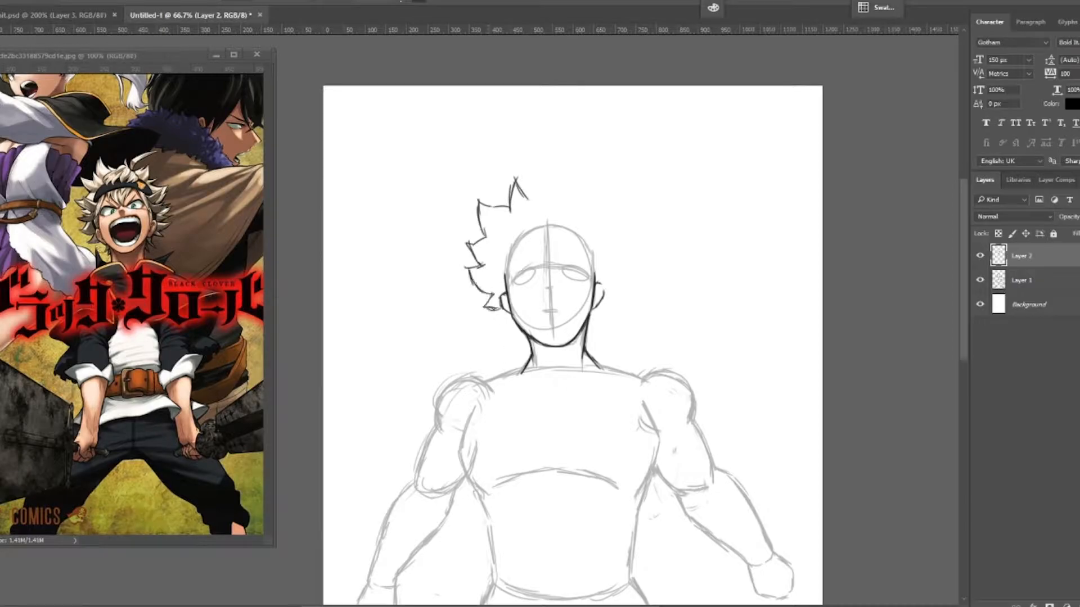
pyautogui.moveTo(533, 189)
pyautogui.mouseDown()
pyautogui.moveTo(629, 233)
pyautogui.moveTo(616, 273)
pyautogui.mouseUp()
pyautogui.moveTo(512, 251); pyautogui.dragTo(502, 295)
pyautogui.moveTo(568, 239); pyautogui.dragTo(539, 268)
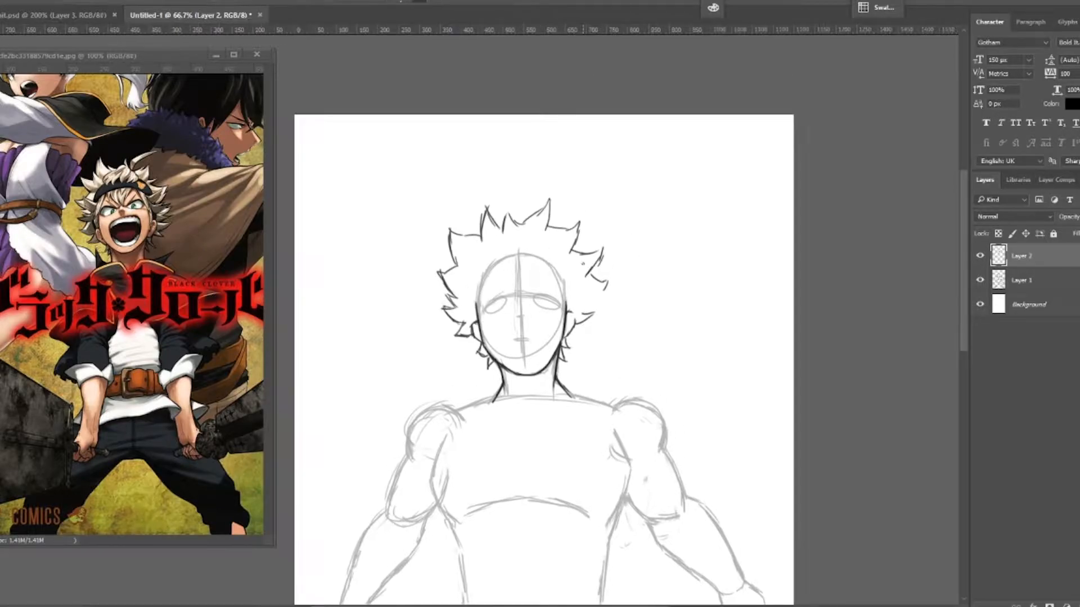
pyautogui.moveTo(545, 224); pyautogui.dragTo(549, 198)
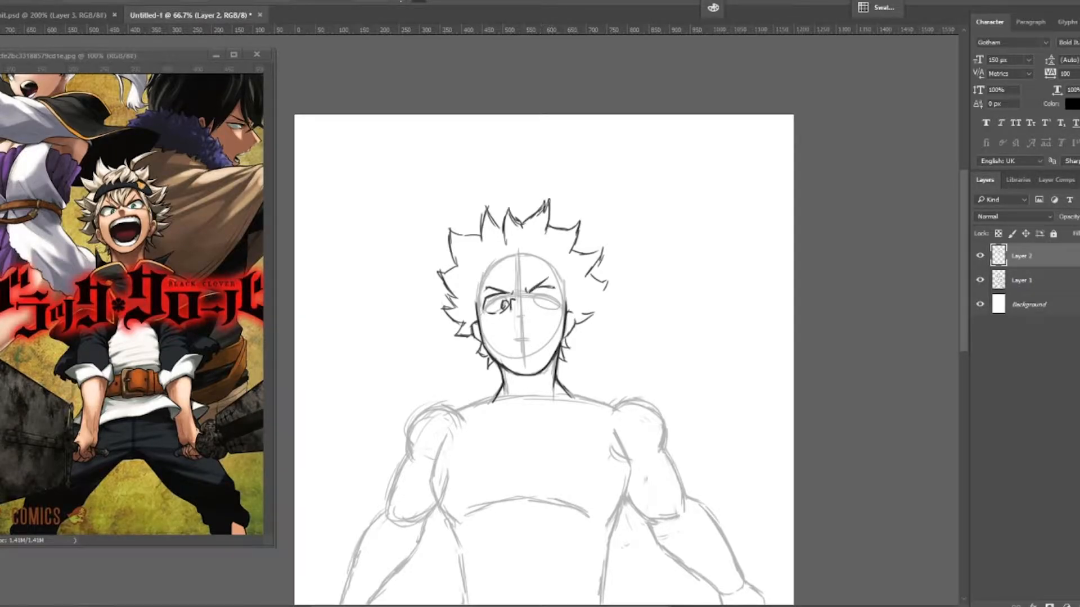
# Step: Draw the wide-open shouting mouth, finish the eyes, and add the hairline strands over the forehead
pyautogui.moveTo(541, 319); pyautogui.dragTo(498, 332)
pyautogui.moveTo(498, 332); pyautogui.dragTo(515, 360)
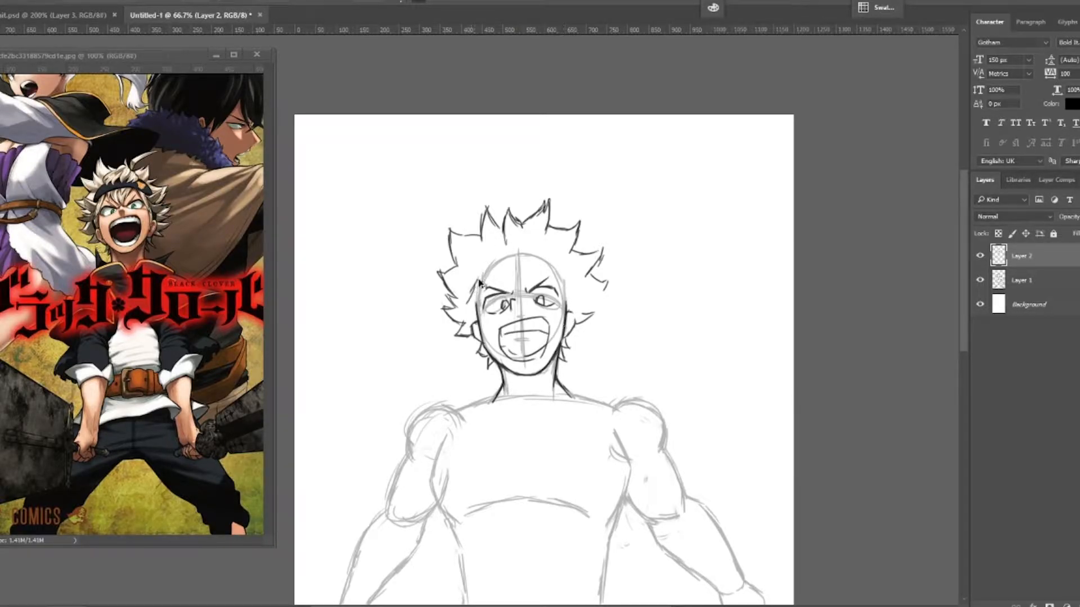
pyautogui.moveTo(493, 262); pyautogui.dragTo(514, 286)
pyautogui.moveTo(485, 282); pyautogui.dragTo(479, 312)
pyautogui.moveTo(512, 266); pyautogui.dragTo(516, 287)
pyautogui.moveTo(526, 292)
pyautogui.mouseDown()
pyautogui.moveTo(558, 264)
pyautogui.moveTo(564, 309)
pyautogui.mouseUp()
# Step: Erase the upper hair spikes and redraw the hair taller, with large swept-up points
pyautogui.press('e')
pyautogui.moveTo(451, 258); pyautogui.dragTo(606, 275)
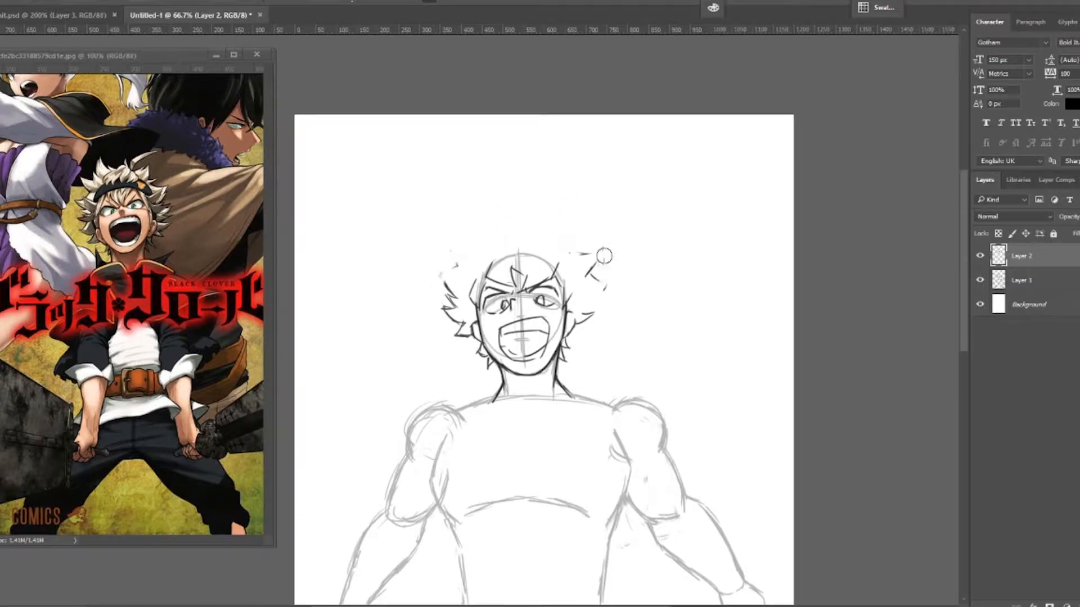
pyautogui.moveTo(453, 229)
pyautogui.mouseDown()
pyautogui.moveTo(590, 217)
pyautogui.moveTo(608, 279)
pyautogui.moveTo(585, 325)
pyautogui.moveTo(632, 258)
pyautogui.mouseUp()
pyautogui.press('e')
pyautogui.press('b')
pyautogui.hotkey('ctrl', 'z')
pyautogui.hotkey('ctrl', 'z')
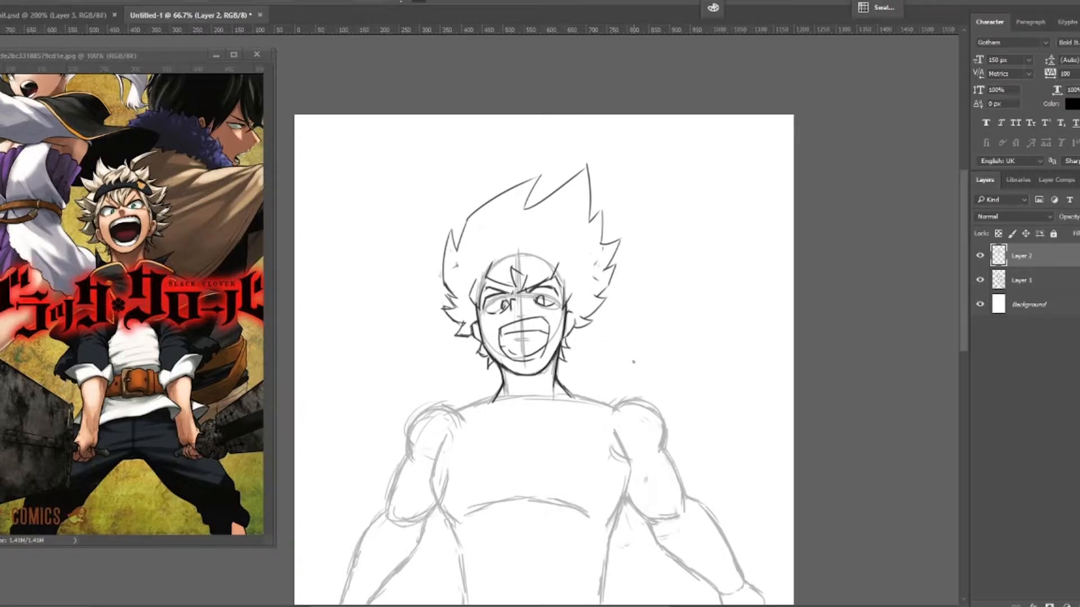
pyautogui.moveTo(604, 241); pyautogui.dragTo(610, 289)
pyautogui.moveTo(541, 309); pyautogui.dragTo(555, 156)
pyautogui.moveTo(493, 208); pyautogui.dragTo(462, 193)
pyautogui.moveTo(462, 193); pyautogui.dragTo(498, 221)
pyautogui.moveTo(496, 224)
pyautogui.mouseDown()
pyautogui.moveTo(503, 258)
pyautogui.moveTo(472, 262)
pyautogui.mouseUp()
pyautogui.hotkey('ctrl', 'z')
pyautogui.hotkey('ctrl', 'z')
pyautogui.hotkey('ctrl', 'z')
# Step: Ink the shoulder line and the muscular contours of the left shoulder and upper arm
pyautogui.moveTo(583, 240); pyautogui.dragTo(627, 257)
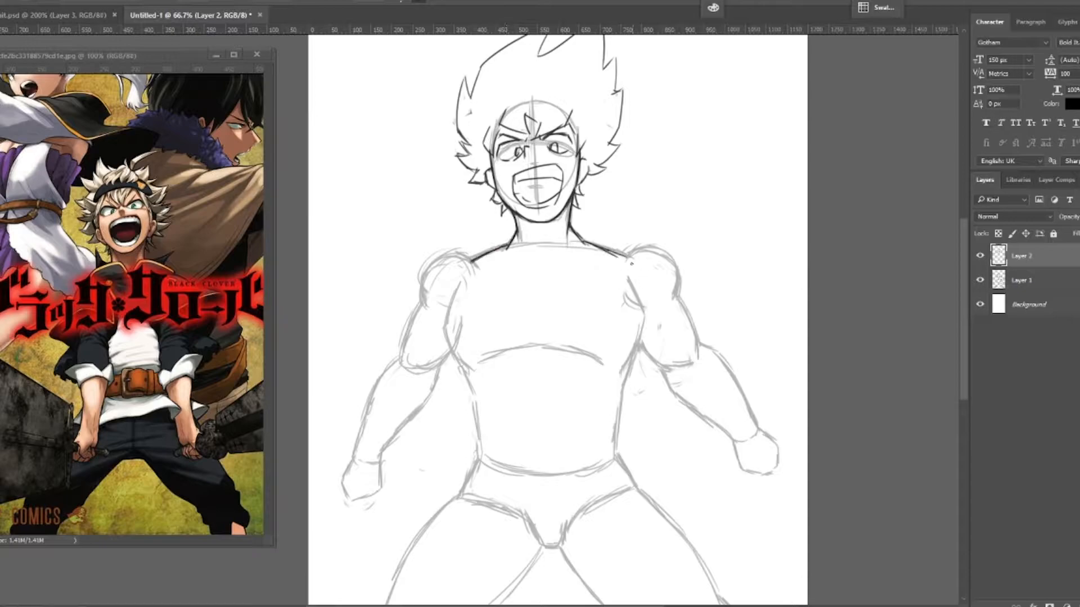
pyautogui.moveTo(464, 280); pyautogui.dragTo(452, 332)
pyautogui.moveTo(477, 329); pyautogui.dragTo(539, 307)
pyautogui.moveTo(424, 307); pyautogui.dragTo(403, 361)
pyautogui.moveTo(410, 369); pyautogui.dragTo(429, 354)
pyautogui.moveTo(450, 352); pyautogui.dragTo(396, 436)
# Step: Ink the left forearm and draw the clenched fist with its fingers
pyautogui.moveTo(401, 360)
pyautogui.mouseDown()
pyautogui.moveTo(376, 388)
pyautogui.moveTo(355, 464)
pyautogui.mouseUp()
pyautogui.moveTo(398, 433); pyautogui.dragTo(341, 510)
pyautogui.moveTo(365, 472); pyautogui.dragTo(371, 494)
pyautogui.moveTo(336, 495); pyautogui.dragTo(365, 516)
pyautogui.moveTo(363, 473); pyautogui.dragTo(386, 505)
pyautogui.moveTo(383, 452); pyautogui.dragTo(385, 477)
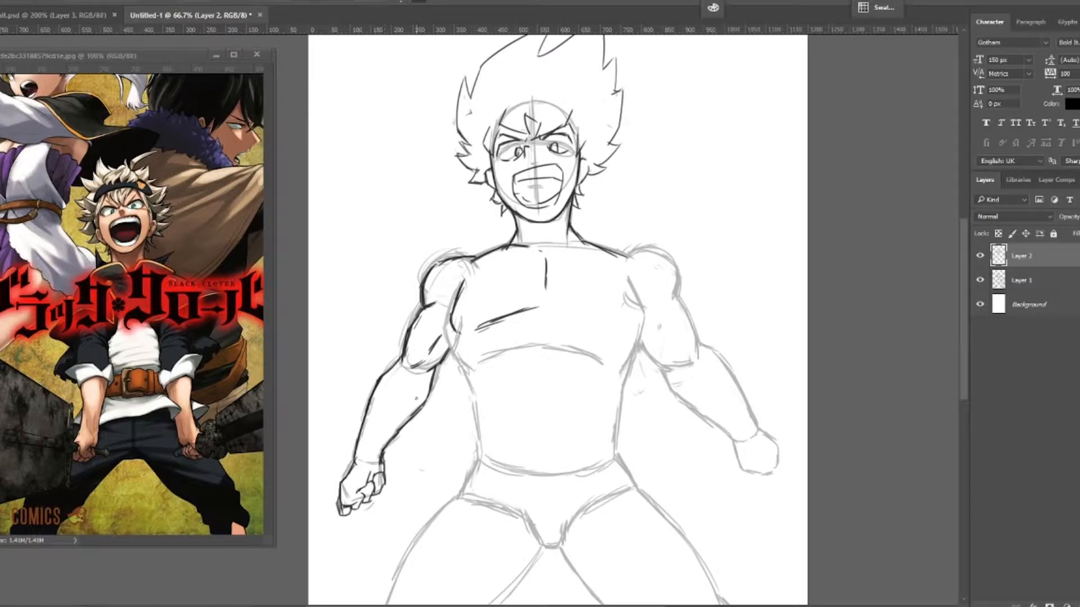
# Step: Ink both sides of the torso and draw the pectoral lines across the chest, undoing misplaced strokes
pyautogui.moveTo(455, 331); pyautogui.dragTo(481, 441)
pyautogui.moveTo(641, 308); pyautogui.dragTo(613, 443)
pyautogui.moveTo(558, 325)
pyautogui.mouseDown()
pyautogui.moveTo(455, 308)
pyautogui.moveTo(534, 340)
pyautogui.mouseUp()
pyautogui.moveTo(531, 266); pyautogui.dragTo(542, 260)
pyautogui.moveTo(437, 339); pyautogui.dragTo(504, 320)
pyautogui.moveTo(540, 310); pyautogui.dragTo(601, 328)
pyautogui.hotkey('ctrl', 'z')
pyautogui.hotkey('ctrl', 'z')
pyautogui.moveTo(442, 347); pyautogui.dragTo(492, 332)
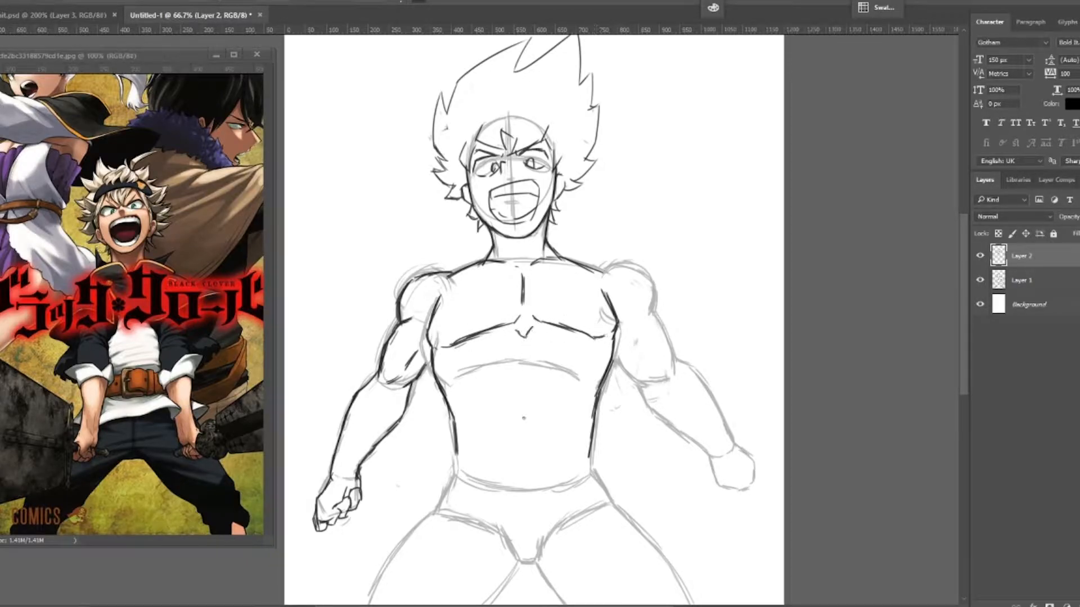
# Step: Ink the right shoulder and the muscular contours of the right upper arm, erasing misplaced strokes
pyautogui.moveTo(601, 264)
pyautogui.mouseDown()
pyautogui.moveTo(652, 297)
pyautogui.moveTo(674, 365)
pyautogui.mouseUp()
pyautogui.moveTo(631, 322); pyautogui.dragTo(647, 355)
pyautogui.moveTo(656, 360); pyautogui.dragTo(673, 354)
pyautogui.press('e')
pyautogui.moveTo(600, 288)
pyautogui.mouseDown()
pyautogui.moveTo(619, 323)
pyautogui.moveTo(617, 291)
pyautogui.moveTo(663, 335)
pyautogui.mouseUp()
pyautogui.press('b')
pyautogui.press('e')
# Step: Ink both sides of the right forearm and draw the clenched right fist with its fingers
pyautogui.moveTo(670, 338)
pyautogui.mouseDown()
pyautogui.moveTo(656, 281)
pyautogui.moveTo(734, 410)
pyautogui.mouseUp()
pyautogui.moveTo(638, 354); pyautogui.dragTo(714, 427)
pyautogui.moveTo(727, 433)
pyautogui.mouseDown()
pyautogui.moveTo(733, 445)
pyautogui.moveTo(762, 446)
pyautogui.mouseUp()
pyautogui.moveTo(717, 445)
pyautogui.mouseDown()
pyautogui.moveTo(719, 465)
pyautogui.moveTo(716, 445)
pyautogui.mouseUp()
# Step: Draw jagged, torn cloth points along the waistline
pyautogui.moveTo(559, 366)
pyautogui.mouseDown()
pyautogui.moveTo(607, 306)
pyautogui.moveTo(610, 239)
pyautogui.mouseUp()
pyautogui.moveTo(504, 264)
pyautogui.mouseDown()
pyautogui.moveTo(512, 313)
pyautogui.moveTo(507, 300)
pyautogui.mouseUp()
pyautogui.moveTo(509, 307); pyautogui.dragTo(560, 331)
pyautogui.moveTo(485, 292); pyautogui.dragTo(574, 336)
pyautogui.moveTo(574, 336); pyautogui.dragTo(649, 297)
pyautogui.moveTo(520, 281); pyautogui.dragTo(572, 332)
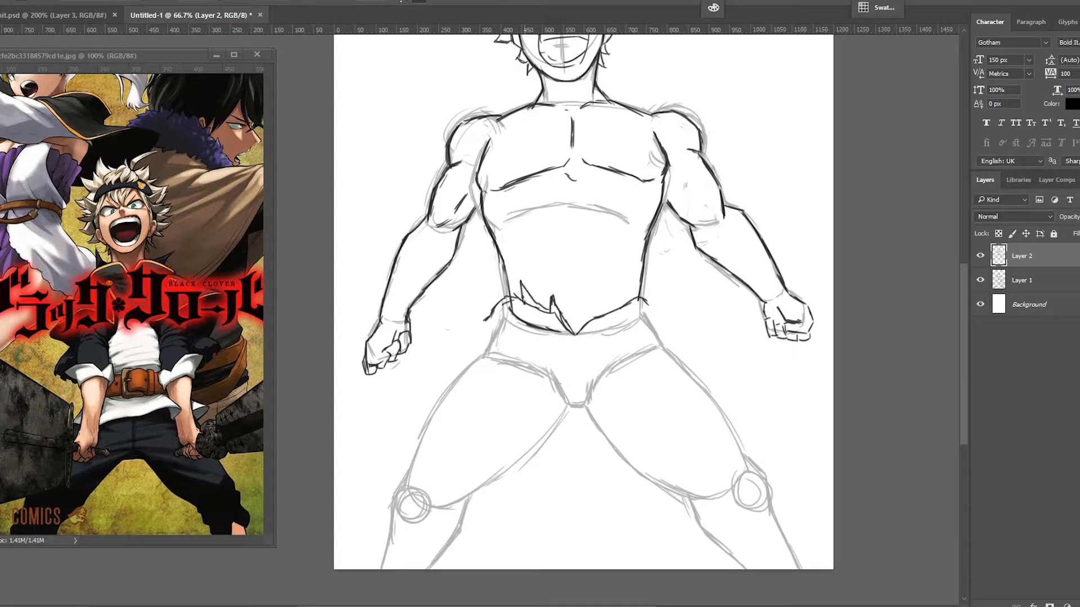
pyautogui.moveTo(487, 290); pyautogui.dragTo(525, 307)
# Step: Draw a cloth sash around the hips with a central knot and two hanging ends
pyautogui.moveTo(575, 336); pyautogui.dragTo(655, 281)
pyautogui.moveTo(493, 315); pyautogui.dragTo(568, 338)
pyautogui.moveTo(494, 332)
pyautogui.mouseDown()
pyautogui.moveTo(579, 351)
pyautogui.moveTo(560, 433)
pyautogui.mouseUp()
pyautogui.moveTo(569, 352); pyautogui.dragTo(565, 438)
pyautogui.moveTo(579, 352)
pyautogui.mouseDown()
pyautogui.moveTo(592, 459)
pyautogui.moveTo(654, 326)
pyautogui.mouseUp()
pyautogui.moveTo(582, 351)
pyautogui.mouseDown()
pyautogui.moveTo(656, 337)
pyautogui.moveTo(652, 323)
pyautogui.mouseUp()
pyautogui.moveTo(494, 338)
pyautogui.mouseDown()
pyautogui.moveTo(439, 402)
pyautogui.moveTo(556, 386)
pyautogui.mouseUp()
pyautogui.moveTo(562, 306)
pyautogui.mouseDown()
pyautogui.moveTo(515, 290)
pyautogui.moveTo(487, 315)
pyautogui.mouseUp()
# Step: Outline the cloth over the right hip and thigh, and replace the jagged waistline with a smooth folded waistband
pyautogui.moveTo(588, 386); pyautogui.dragTo(704, 393)
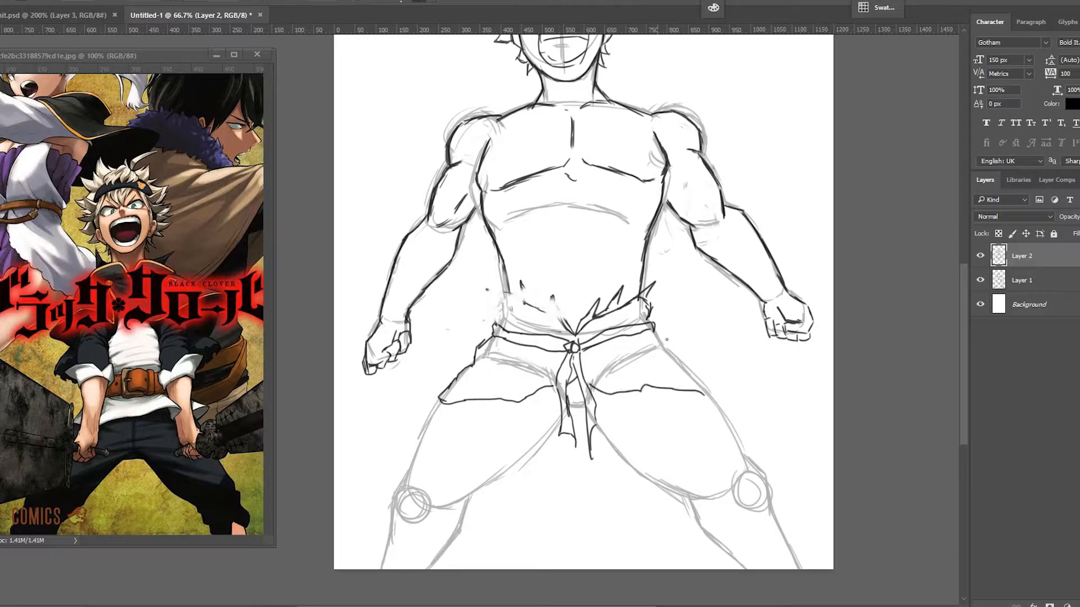
pyautogui.moveTo(655, 331); pyautogui.dragTo(705, 391)
pyautogui.moveTo(585, 315); pyautogui.dragTo(653, 286)
pyautogui.moveTo(574, 335); pyautogui.dragTo(504, 293)
pyautogui.moveTo(505, 294); pyautogui.dragTo(498, 324)
pyautogui.moveTo(579, 332); pyautogui.dragTo(649, 294)
# Step: Add a second contour to the cloth hem across both thighs to form a folded band
pyautogui.moveTo(546, 256); pyautogui.dragTo(560, 214)
pyautogui.moveTo(457, 355); pyautogui.dragTo(481, 348)
pyautogui.moveTo(482, 349); pyautogui.dragTo(571, 328)
pyautogui.moveTo(514, 263)
pyautogui.mouseDown()
pyautogui.moveTo(578, 292)
pyautogui.moveTo(664, 263)
pyautogui.mouseUp()
pyautogui.moveTo(599, 328); pyautogui.dragTo(714, 332)
# Step: Ink the inner and outer contours of both trouser legs from the hem down to the knees
pyautogui.moveTo(456, 362); pyautogui.dragTo(424, 430)
pyautogui.moveTo(576, 383); pyautogui.dragTo(491, 451)
pyautogui.moveTo(423, 430); pyautogui.dragTo(497, 450)
pyautogui.moveTo(611, 386); pyautogui.dragTo(709, 455)
pyautogui.moveTo(722, 351); pyautogui.dragTo(756, 441)
pyautogui.moveTo(707, 454); pyautogui.dragTo(733, 455)
pyautogui.moveTo(702, 379); pyautogui.dragTo(720, 433)
# Step: Draw the rolled trouser cuff at the left knee and ink the lower leg, undoing misplaced strokes
pyautogui.moveTo(435, 495); pyautogui.dragTo(424, 521)
pyautogui.moveTo(419, 527); pyautogui.dragTo(498, 547)
pyautogui.hotkey('ctrl', 'z')
pyautogui.hotkey('ctrl', 'z')
pyautogui.moveTo(434, 499); pyautogui.dragTo(419, 526)
pyautogui.moveTo(422, 529)
pyautogui.mouseDown()
pyautogui.moveTo(481, 546)
pyautogui.moveTo(493, 527)
pyautogui.moveTo(461, 582)
pyautogui.mouseUp()
pyautogui.moveTo(424, 534); pyautogui.dragTo(413, 583)
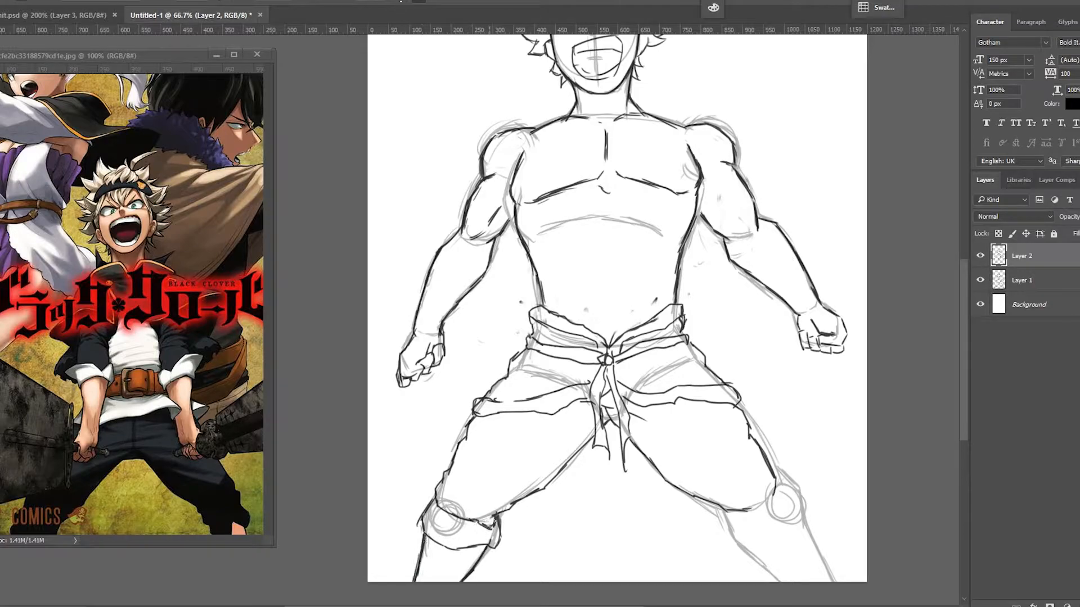
pyautogui.moveTo(486, 523); pyautogui.dragTo(411, 481)
pyautogui.moveTo(411, 507); pyautogui.dragTo(386, 540)
# Step: Draw the rolled trouser cuff at the right knee and ink both sides of the lower leg
pyautogui.moveTo(562, 484); pyautogui.dragTo(478, 474)
pyautogui.moveTo(556, 454); pyautogui.dragTo(568, 480)
pyautogui.moveTo(561, 457)
pyautogui.mouseDown()
pyautogui.moveTo(590, 458)
pyautogui.moveTo(571, 483)
pyautogui.mouseUp()
pyautogui.moveTo(576, 480)
pyautogui.mouseDown()
pyautogui.moveTo(606, 476)
pyautogui.moveTo(630, 444)
pyautogui.mouseUp()
pyautogui.moveTo(572, 482); pyautogui.dragTo(615, 529)
pyautogui.moveTo(629, 446); pyautogui.dragTo(668, 530)
pyautogui.moveTo(629, 435)
pyautogui.mouseDown()
pyautogui.moveTo(622, 464)
pyautogui.moveTo(606, 448)
pyautogui.mouseUp()
pyautogui.moveTo(619, 429); pyautogui.dragTo(630, 435)
# Step: Add short muscle lines along the ribs below the chest and a crease on the neck
pyautogui.moveTo(424, 362)
pyautogui.mouseDown()
pyautogui.moveTo(497, 370)
pyautogui.moveTo(447, 508)
pyautogui.mouseUp()
pyautogui.moveTo(500, 275); pyautogui.dragTo(510, 282)
pyautogui.moveTo(452, 322); pyautogui.dragTo(465, 310)
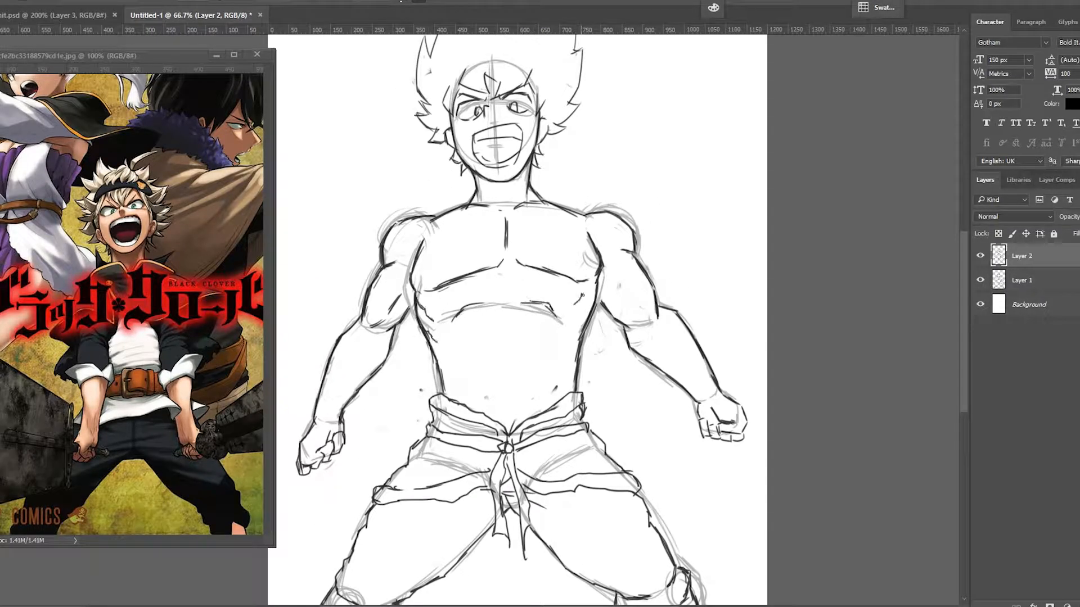
pyautogui.moveTo(497, 191); pyautogui.dragTo(501, 202)
pyautogui.moveTo(470, 280)
pyautogui.mouseDown()
pyautogui.moveTo(498, 173)
pyautogui.moveTo(461, 299)
pyautogui.mouseUp()
pyautogui.moveTo(601, 289); pyautogui.dragTo(628, 318)
# Step: Lasso the right forearm and fist, transform them slightly inward toward the body, and deselect
pyautogui.press('l')
pyautogui.moveTo(574, 201)
pyautogui.mouseDown()
pyautogui.moveTo(692, 495)
pyautogui.moveTo(575, 199)
pyautogui.mouseUp()
pyautogui.moveTo(669, 298); pyautogui.dragTo(636, 330)
pyautogui.hotkey('ctrl', 't')
pyautogui.press('Return')
pyautogui.hotkey('ctrl', 'd')
pyautogui.moveTo(573, 233); pyautogui.dragTo(593, 228)
pyautogui.moveTo(618, 235); pyautogui.dragTo(632, 286)
# Step: Draw a ragged headband tail streaming out from the left side of the head, undoing a misplaced stroke
pyautogui.press('b')
pyautogui.moveTo(540, 237); pyautogui.dragTo(565, 312)
pyautogui.moveTo(461, 267)
pyautogui.mouseDown()
pyautogui.moveTo(402, 293)
pyautogui.moveTo(391, 323)
pyautogui.mouseUp()
pyautogui.hotkey('ctrl', 'z')
pyautogui.moveTo(391, 324); pyautogui.dragTo(415, 312)
pyautogui.moveTo(415, 312)
pyautogui.mouseDown()
pyautogui.moveTo(471, 279)
pyautogui.moveTo(450, 307)
pyautogui.mouseUp()
pyautogui.moveTo(450, 307)
pyautogui.mouseDown()
pyautogui.moveTo(469, 309)
pyautogui.moveTo(483, 295)
pyautogui.mouseUp()
pyautogui.hotkey('ctrl', '-')
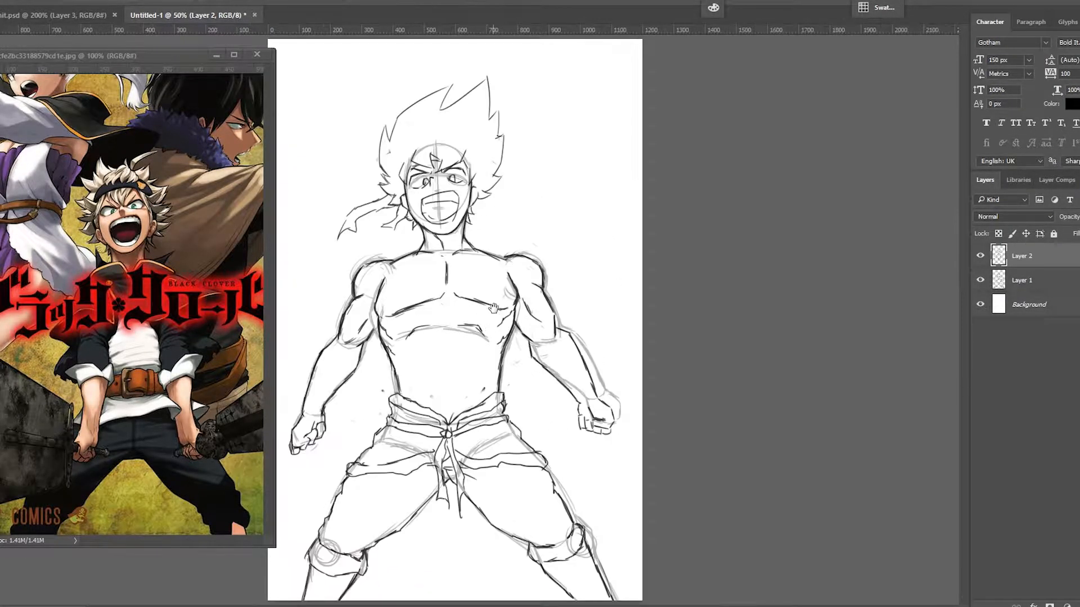
# Step: Add contour strokes across the lower abdomen above the waistband
pyautogui.hotkey('ctrl', '+')
pyautogui.moveTo(448, 359); pyautogui.dragTo(490, 262)
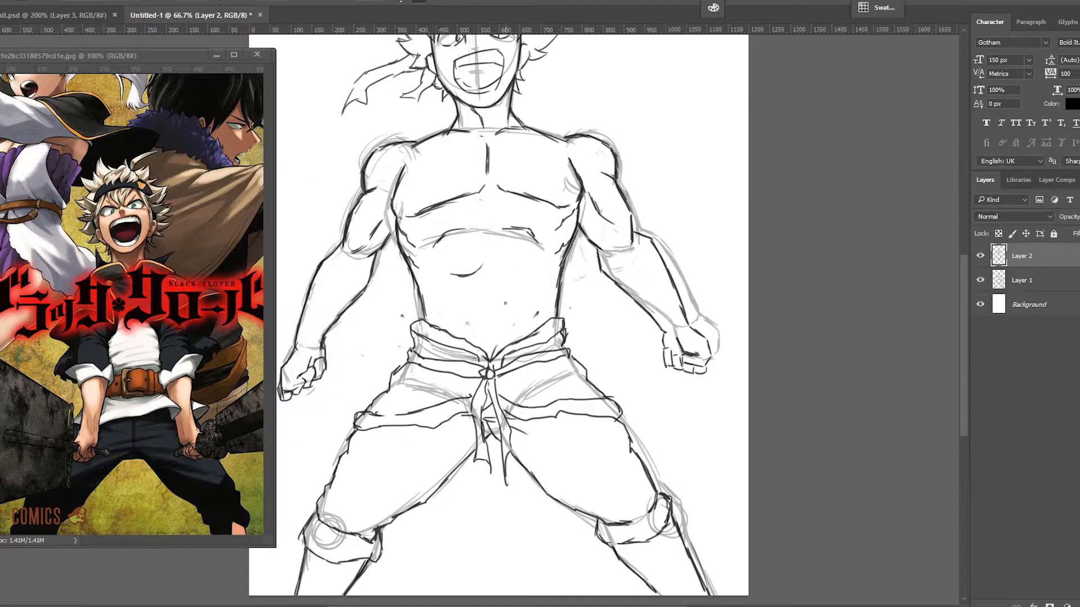
pyautogui.moveTo(433, 442); pyautogui.dragTo(471, 385)
pyautogui.moveTo(532, 282); pyautogui.dragTo(509, 346)
# Step: Erase the stray lines at the right elbow and redraw the outer contour of the right forearm
pyautogui.press('e')
pyautogui.moveTo(685, 242); pyautogui.dragTo(657, 245)
pyautogui.moveTo(615, 260); pyautogui.dragTo(620, 286)
pyautogui.press('b')
pyautogui.moveTo(653, 243)
pyautogui.mouseDown()
pyautogui.moveTo(675, 255)
pyautogui.moveTo(655, 304)
pyautogui.mouseUp()
pyautogui.moveTo(655, 307)
pyautogui.mouseDown()
pyautogui.moveTo(696, 408)
pyautogui.moveTo(742, 384)
pyautogui.mouseUp()
pyautogui.press('b')
pyautogui.moveTo(434, 238); pyautogui.dragTo(433, 257)
pyautogui.moveTo(448, 212); pyautogui.dragTo(464, 206)
# Step: Hide Layer 1 to check the line art without the rough sketch, and show it again
pyautogui.hotkey('ctrl', '-')
pyautogui.click(980, 280)
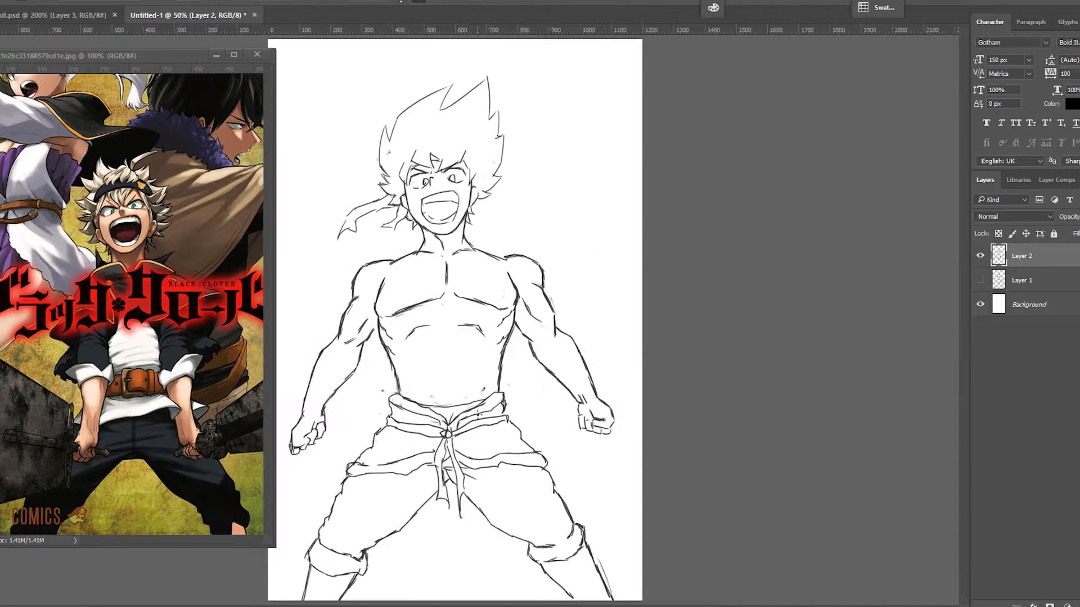
pyautogui.hotkey('ctrl', '+')
pyautogui.click(981, 280)
pyautogui.moveTo(370, 521); pyautogui.dragTo(419, 550)
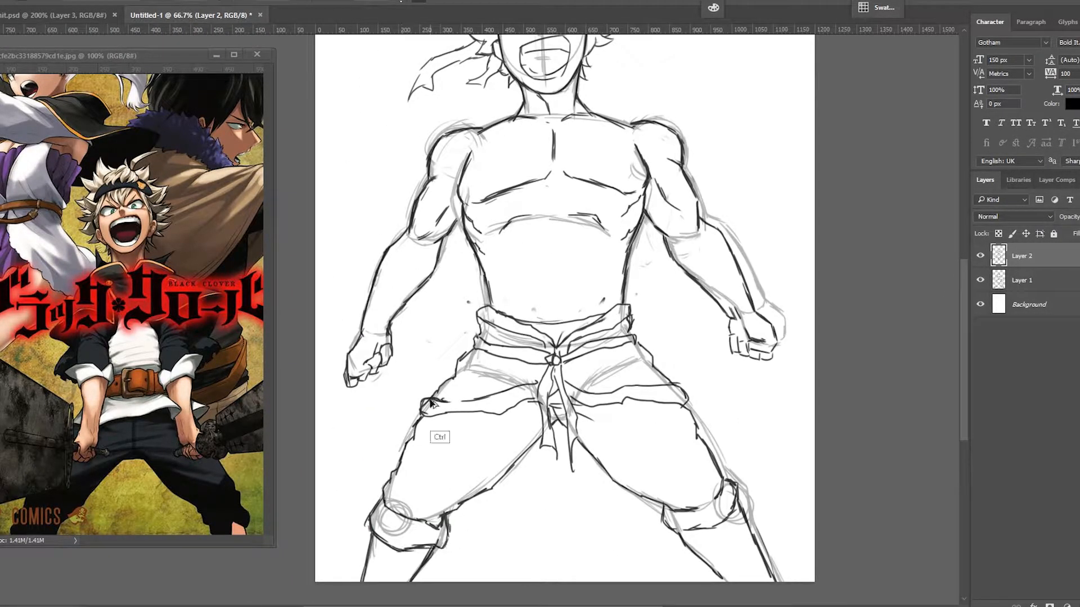
# Step: Touch up the outlines of the cloth hem and trouser folds around the thighs
pyautogui.moveTo(414, 406); pyautogui.dragTo(422, 404)
pyautogui.press('b')
pyautogui.moveTo(531, 410); pyautogui.dragTo(507, 348)
pyautogui.moveTo(704, 436); pyautogui.dragTo(707, 416)
pyautogui.moveTo(636, 357); pyautogui.dragTo(645, 489)
pyautogui.moveTo(710, 368); pyautogui.dragTo(727, 388)
pyautogui.moveTo(727, 388)
pyautogui.mouseDown()
pyautogui.moveTo(742, 411)
pyautogui.moveTo(745, 511)
pyautogui.moveTo(705, 344)
pyautogui.mouseUp()
# Step: Add a new layer above Layer 2 and save the document as CD15
pyautogui.hotkey('ctrl', 'alt', 'shift', 'n')
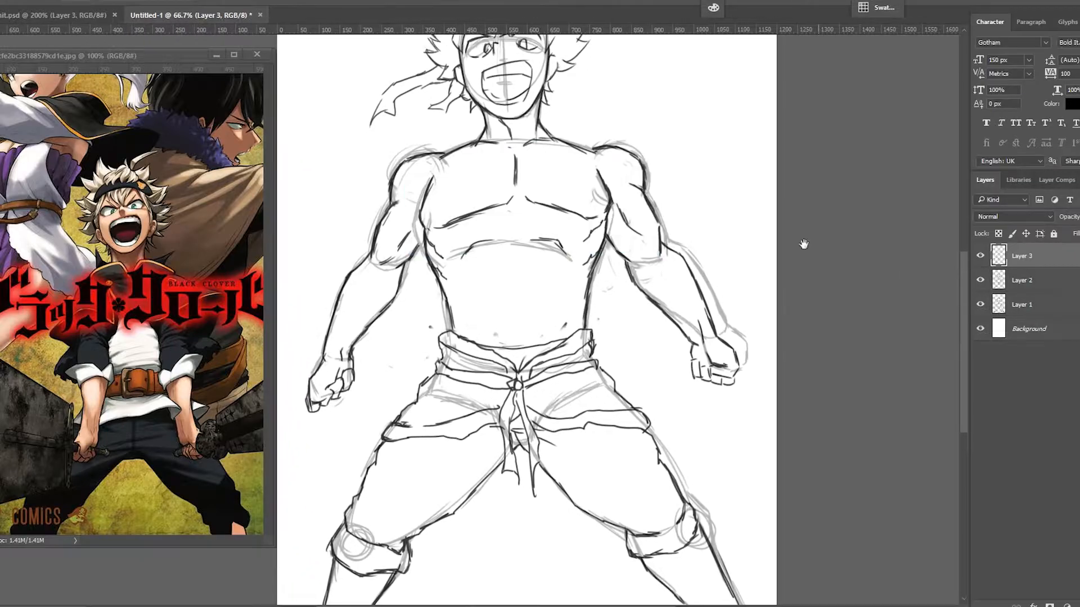
pyautogui.hotkey('ctrl', 's')
pyautogui.write('CD15')
pyautogui.press('Return')
# Step: Fade Layer 2 and Layer 1 by lowering their opacity, and make Layer 3 active for the final line art
pyautogui.moveTo(620, 120); pyautogui.dragTo(653, 296)
pyautogui.click(1022, 280)
pyautogui.click(1022, 304)
pyautogui.click(1022, 256)
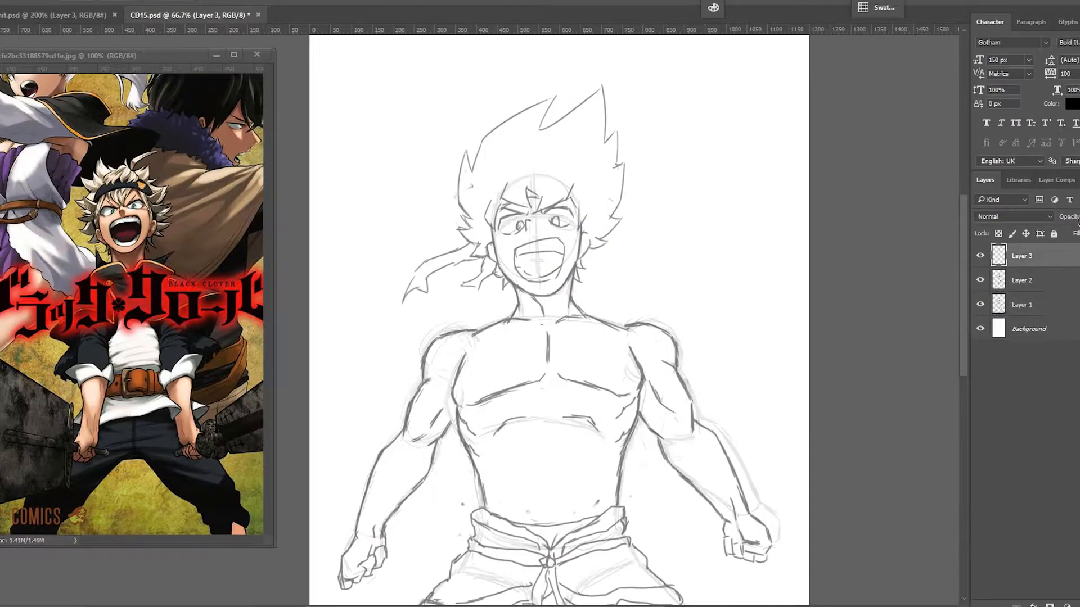
# Step: Ink the left side hair spikes, the face outline around the chin and the sides of the neck on Layer 3
pyautogui.hotkey('ctrl', '+')
pyautogui.moveTo(467, 240)
pyautogui.mouseDown()
pyautogui.moveTo(449, 319)
pyautogui.moveTo(453, 360)
pyautogui.mouseUp()
pyautogui.moveTo(395, 287); pyautogui.dragTo(450, 376)
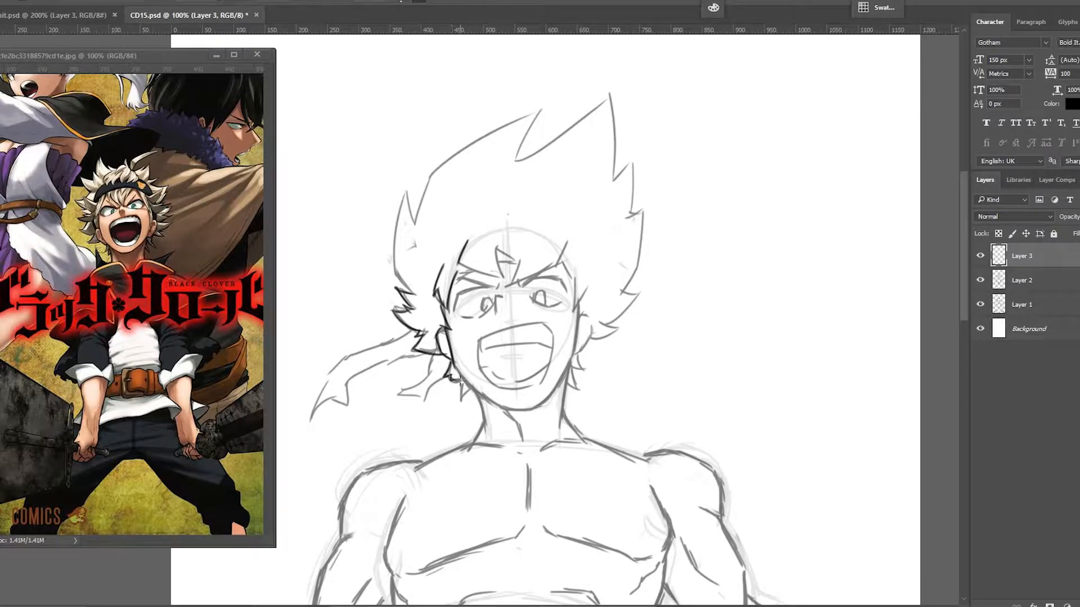
pyautogui.moveTo(453, 360); pyautogui.dragTo(498, 404)
pyautogui.moveTo(575, 352); pyautogui.dragTo(545, 403)
pyautogui.moveTo(489, 400)
pyautogui.mouseDown()
pyautogui.moveTo(545, 402)
pyautogui.moveTo(485, 420)
pyautogui.mouseUp()
pyautogui.moveTo(570, 368); pyautogui.dragTo(562, 413)
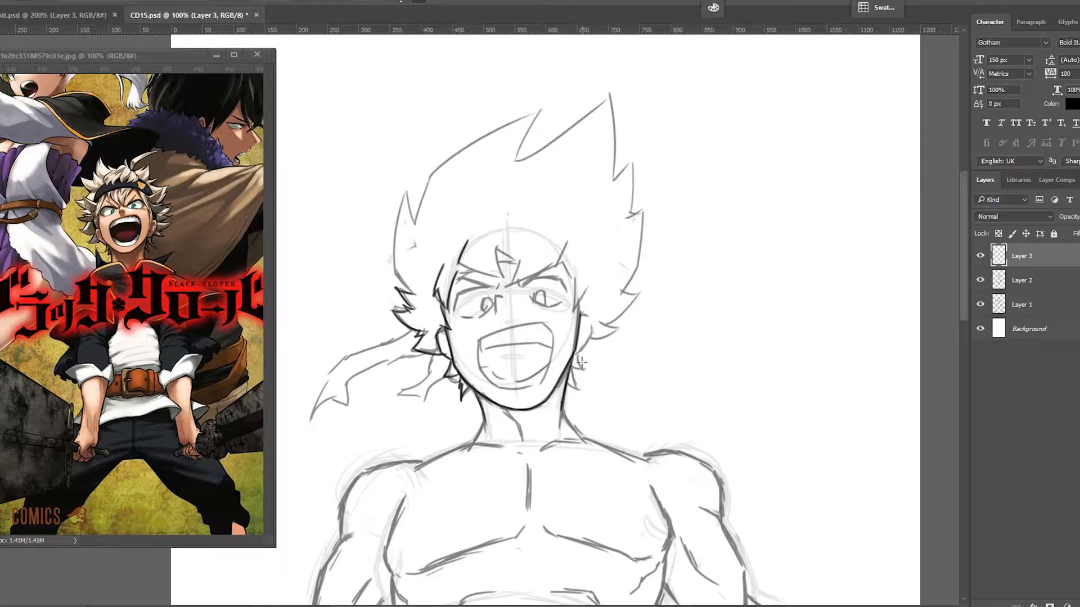
# Step: Ink the angry eyebrows, the small tuft on the forehead and the hair strands beside the right temple
pyautogui.moveTo(472, 271); pyautogui.dragTo(503, 276)
pyautogui.moveTo(495, 247)
pyautogui.mouseDown()
pyautogui.moveTo(514, 260)
pyautogui.moveTo(512, 274)
pyautogui.mouseUp()
pyautogui.moveTo(514, 281)
pyautogui.mouseDown()
pyautogui.moveTo(556, 265)
pyautogui.moveTo(574, 279)
pyautogui.mouseUp()
pyautogui.moveTo(576, 277); pyautogui.dragTo(574, 308)
pyautogui.moveTo(574, 308); pyautogui.dragTo(585, 291)
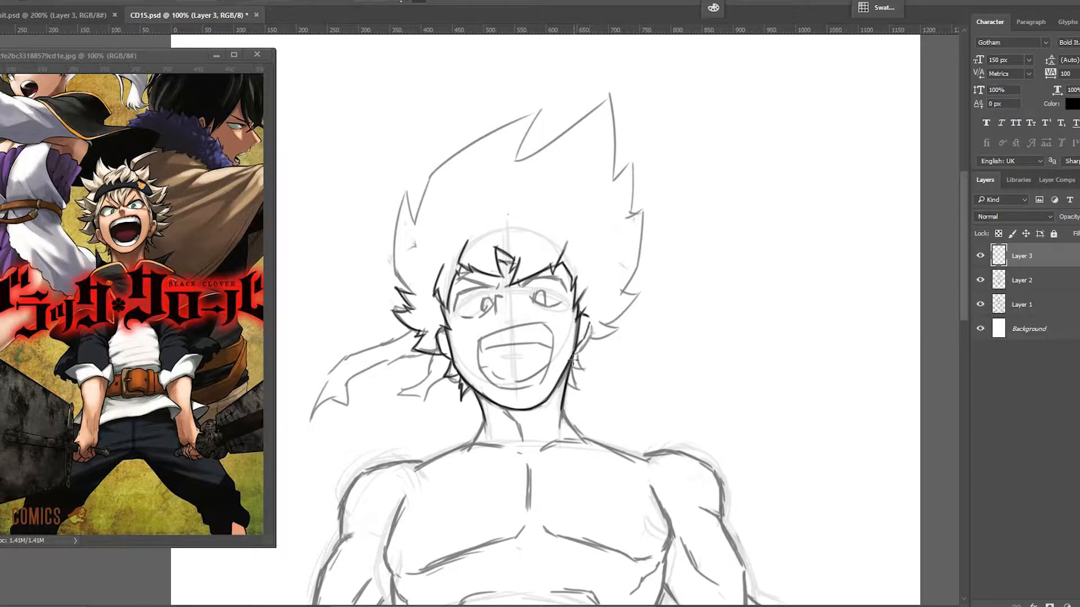
# Step: Ink the right sideburn and the outer hair spikes on the right side, checking the lines with Layer 2 hidden
pyautogui.moveTo(569, 381); pyautogui.dragTo(578, 390)
pyautogui.click(980, 280)
pyautogui.click(980, 280)
pyautogui.moveTo(581, 350); pyautogui.dragTo(617, 328)
pyautogui.moveTo(611, 327); pyautogui.dragTo(636, 299)
pyautogui.moveTo(645, 203); pyautogui.dragTo(638, 267)
# Step: Ink the left hair spikes and the tall swept-up points at the crown, undoing misplaced strokes
pyautogui.moveTo(404, 190); pyautogui.dragTo(415, 219)
pyautogui.moveTo(404, 189); pyautogui.dragTo(394, 275)
pyautogui.hotkey('ctrl', 'z')
pyautogui.click(169, 55)
pyautogui.click(443, 186)
pyautogui.moveTo(415, 222); pyautogui.dragTo(512, 111)
pyautogui.moveTo(428, 177)
pyautogui.mouseDown()
pyautogui.moveTo(542, 107)
pyautogui.moveTo(516, 160)
pyautogui.mouseUp()
pyautogui.hotkey('ctrl', 'z')
pyautogui.moveTo(542, 107)
pyautogui.mouseDown()
pyautogui.moveTo(516, 160)
pyautogui.moveTo(613, 96)
pyautogui.moveTo(614, 180)
pyautogui.moveTo(640, 160)
pyautogui.moveTo(644, 203)
pyautogui.mouseUp()
pyautogui.hotkey('ctrl', 'z')
# Step: Adjust the brush and ink the eyes with their upper lids and pupils, checking against Layer 2
pyautogui.press('h')
pyautogui.moveTo(644, 236)
pyautogui.mouseDown()
pyautogui.moveTo(645, 296)
pyautogui.moveTo(584, 394)
pyautogui.moveTo(613, 473)
pyautogui.mouseUp()
pyautogui.click(981, 281)
pyautogui.click(981, 282)
pyautogui.moveTo(596, 338); pyautogui.dragTo(584, 418)
pyautogui.hotkey('ctrl', '+')
pyautogui.rightClick(524, 247)
pyautogui.press('Return')
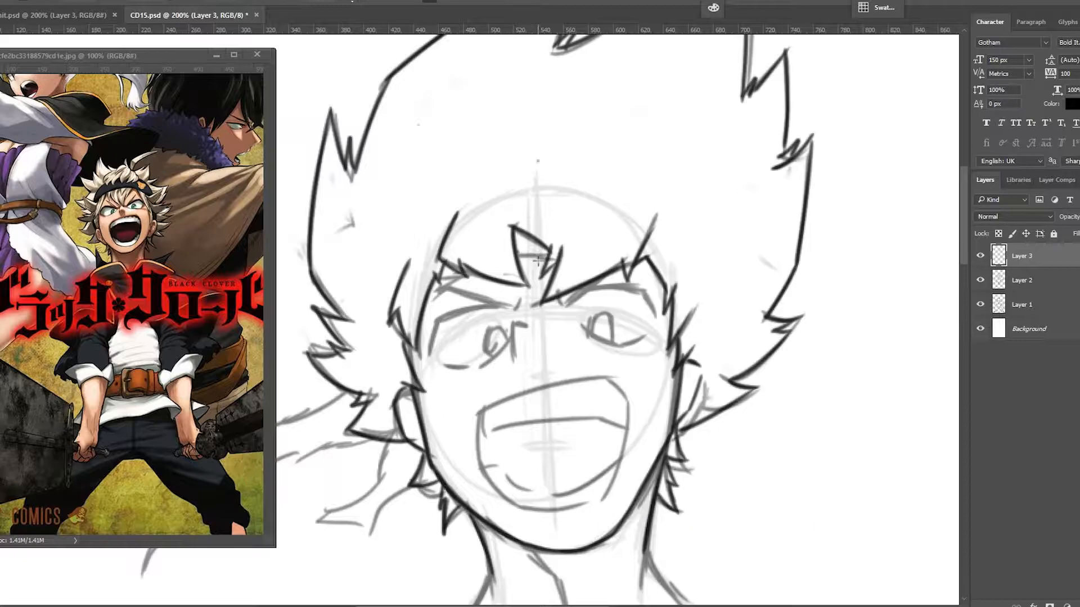
pyautogui.hotkey('ctrl', '-')
pyautogui.moveTo(452, 306)
pyautogui.mouseDown()
pyautogui.moveTo(489, 311)
pyautogui.moveTo(452, 320)
pyautogui.moveTo(477, 313)
pyautogui.moveTo(476, 332)
pyautogui.moveTo(548, 302)
pyautogui.moveTo(536, 329)
pyautogui.mouseUp()
# Step: Ink the outline of the wide-open shouting mouth and the upper teeth line
pyautogui.moveTo(551, 326); pyautogui.dragTo(566, 224)
pyautogui.moveTo(483, 259)
pyautogui.mouseDown()
pyautogui.moveTo(483, 282)
pyautogui.moveTo(544, 240)
pyautogui.mouseUp()
pyautogui.moveTo(545, 241)
pyautogui.mouseDown()
pyautogui.moveTo(559, 256)
pyautogui.moveTo(548, 306)
pyautogui.mouseUp()
pyautogui.moveTo(483, 281); pyautogui.dragTo(547, 311)
pyautogui.moveTo(485, 272); pyautogui.dragTo(548, 262)
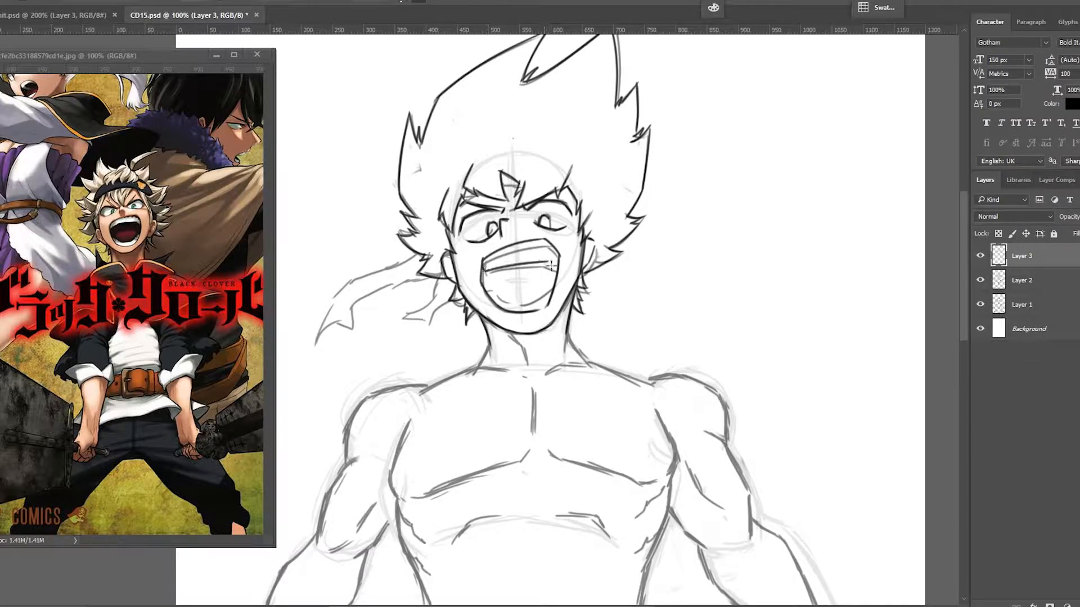
# Step: Ink the lower edge and corners of the open mouth, checking the face lines with Layer 2 hidden
pyautogui.moveTo(496, 295)
pyautogui.mouseDown()
pyautogui.moveTo(536, 303)
pyautogui.moveTo(552, 288)
pyautogui.mouseUp()
pyautogui.click(980, 280)
pyautogui.hotkey('ctrl', '+')
pyautogui.hotkey('ctrl', '-')
pyautogui.click(980, 280)
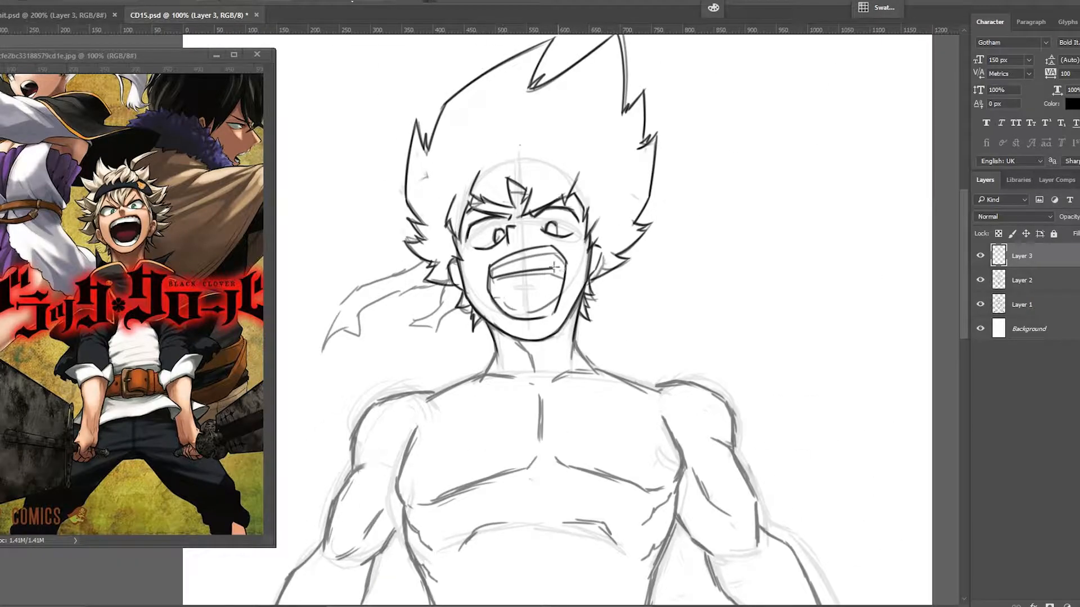
pyautogui.moveTo(495, 294); pyautogui.dragTo(543, 307)
# Step: Ink the left neck-to-shoulder line, the left pectoral outline and the centre line of the chest
pyautogui.scroll(-3, 532, 224)
pyautogui.moveTo(579, 278); pyautogui.dragTo(592, 313)
pyautogui.moveTo(426, 352); pyautogui.dragTo(499, 313)
pyautogui.hotkey('ctrl', '-')
pyautogui.moveTo(470, 255)
pyautogui.mouseDown()
pyautogui.moveTo(458, 306)
pyautogui.moveTo(549, 269)
pyautogui.mouseUp()
pyautogui.moveTo(552, 230); pyautogui.dragTo(551, 263)
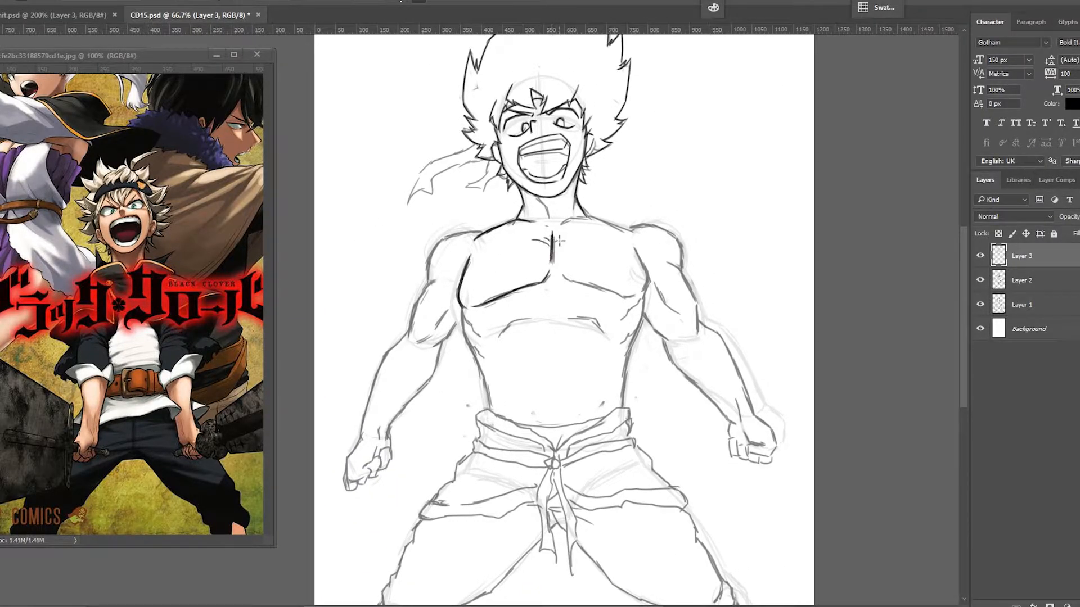
# Step: Ink the left side of the torso and the left shoulder and upper arm, cleaning up stray ends with the eraser
pyautogui.moveTo(474, 343); pyautogui.dragTo(491, 412)
pyautogui.moveTo(460, 319); pyautogui.dragTo(434, 344)
pyautogui.moveTo(449, 243); pyautogui.dragTo(437, 251)
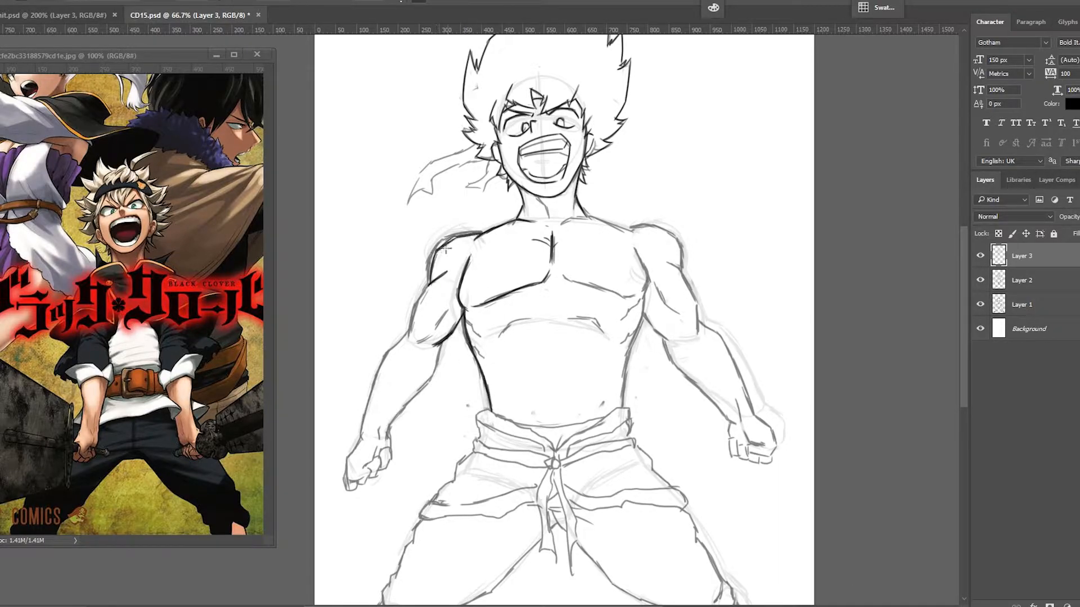
pyautogui.moveTo(398, 345)
pyautogui.mouseDown()
pyautogui.moveTo(461, 243)
pyautogui.moveTo(505, 240)
pyautogui.mouseUp()
pyautogui.press('e')
pyautogui.rightClick(500, 247)
pyautogui.press('b')
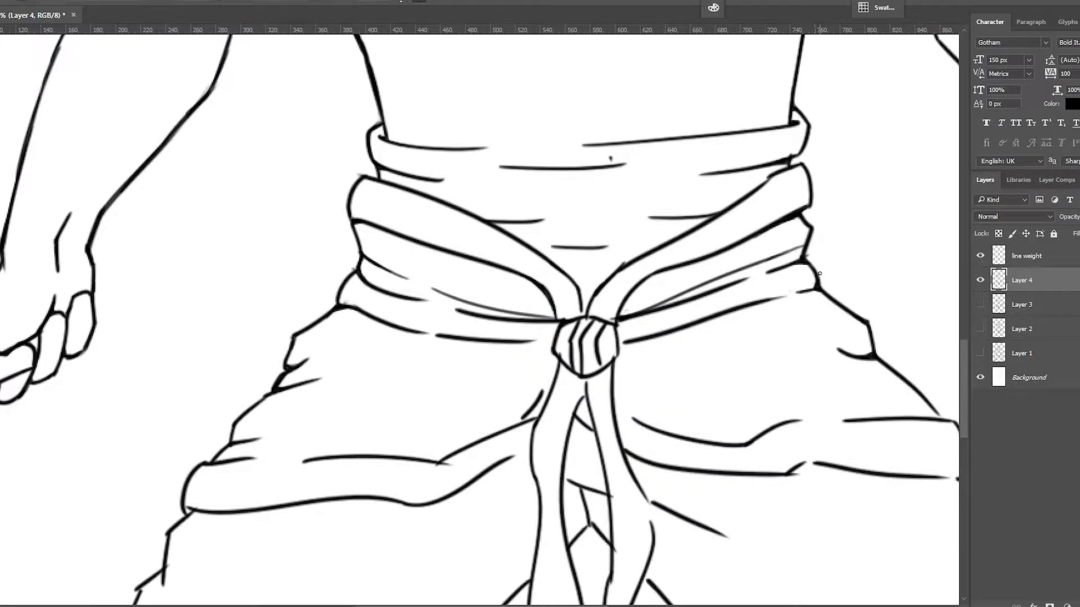
# Step: Thicken the waistband fold junctions on the line weight layer and touch up the sash lines on Layer 4
pyautogui.click(1027, 256)
pyautogui.hotkey('ctrl', '-')
pyautogui.moveTo(565, 274); pyautogui.dragTo(530, 294)
pyautogui.click(1022, 280)
pyautogui.moveTo(401, 224); pyautogui.dragTo(466, 305)
pyautogui.moveTo(499, 340)
pyautogui.mouseDown()
pyautogui.moveTo(537, 386)
pyautogui.moveTo(588, 417)
pyautogui.mouseUp()
pyautogui.moveTo(588, 506)
pyautogui.mouseDown()
pyautogui.moveTo(576, 269)
pyautogui.moveTo(627, 310)
pyautogui.mouseUp()
pyautogui.moveTo(630, 298)
pyautogui.mouseDown()
pyautogui.moveTo(643, 309)
pyautogui.moveTo(538, 133)
pyautogui.mouseUp()
# Step: Add line weight where the sash folds meet the knot and erase the excess
pyautogui.click(1027, 256)
pyautogui.moveTo(515, 145); pyautogui.dragTo(496, 198)
pyautogui.press('e')
pyautogui.moveTo(516, 431)
pyautogui.mouseDown()
pyautogui.moveTo(528, 339)
pyautogui.moveTo(547, 387)
pyautogui.mouseUp()
pyautogui.click(1021, 280)
pyautogui.click(1026, 256)
pyautogui.moveTo(541, 400); pyautogui.dragTo(534, 289)
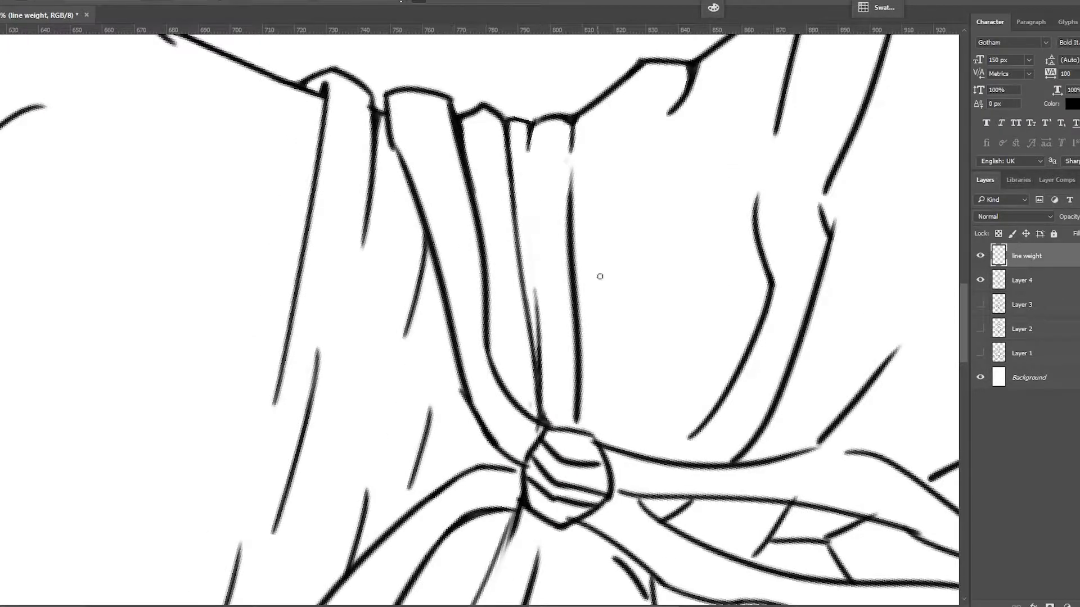
# Step: Retouch the sash fold lines on Layer 4, comparing them with the line weight layer hidden
pyautogui.moveTo(585, 321); pyautogui.dragTo(483, 422)
pyautogui.click(980, 256)
pyautogui.click(980, 256)
pyautogui.click(1022, 280)
pyautogui.moveTo(596, 315); pyautogui.dragTo(551, 405)
pyautogui.moveTo(429, 318); pyautogui.dragTo(440, 350)
pyautogui.moveTo(458, 305); pyautogui.dragTo(605, 306)
pyautogui.click(980, 256)
pyautogui.click(980, 256)
# Step: Thicken the sash folds beside the knot on the line weight layer
pyautogui.click(1026, 256)
pyautogui.moveTo(507, 165)
pyautogui.mouseDown()
pyautogui.moveTo(551, 180)
pyautogui.moveTo(326, 358)
pyautogui.mouseUp()
pyautogui.moveTo(478, 259); pyautogui.dragTo(482, 324)
pyautogui.moveTo(480, 188); pyautogui.dragTo(477, 217)
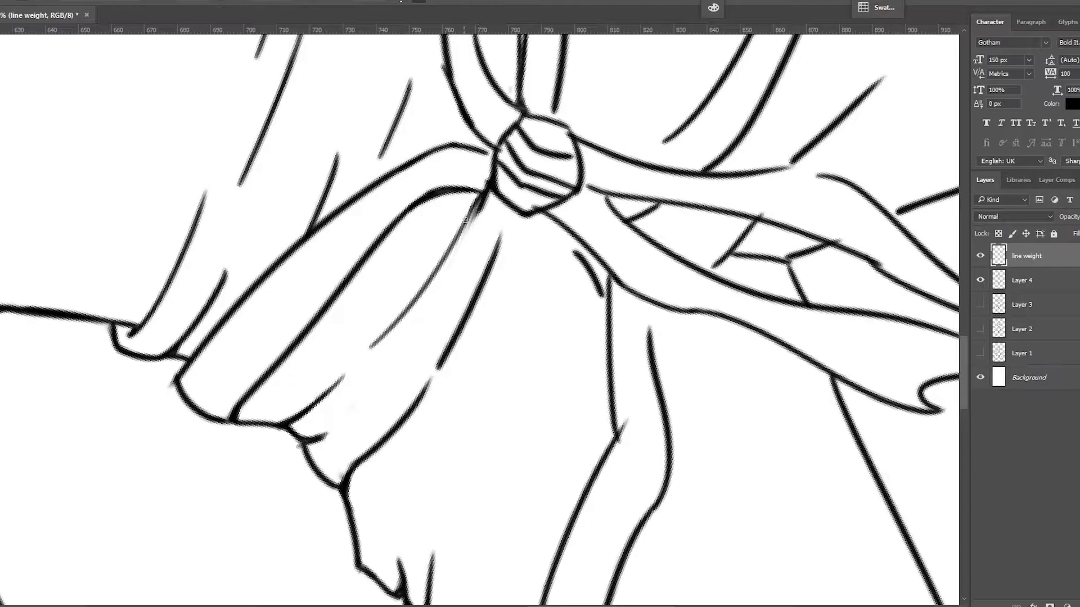
pyautogui.moveTo(421, 292); pyautogui.dragTo(393, 328)
pyautogui.moveTo(630, 112)
pyautogui.mouseDown()
pyautogui.moveTo(768, 352)
pyautogui.moveTo(757, 391)
pyautogui.mouseUp()
pyautogui.moveTo(757, 391); pyautogui.dragTo(658, 448)
# Step: Erase excess strokes around the sash knot on the line weight layer and check the result at different magnifications
pyautogui.click(1021, 281)
pyautogui.click(1027, 256)
pyautogui.press('e')
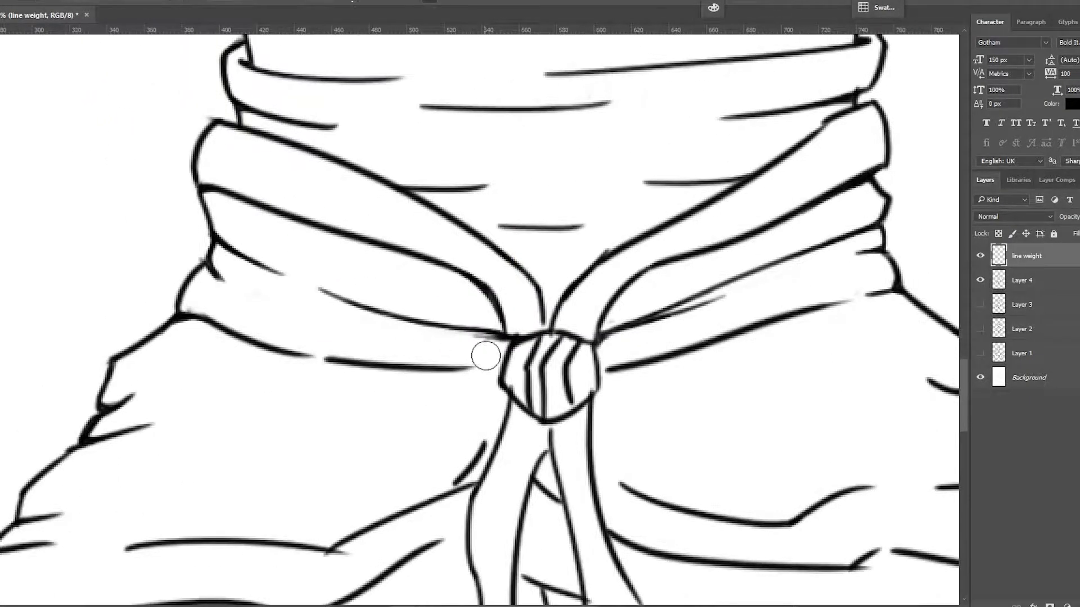
pyautogui.hotkey('ctrl', '-')
pyautogui.hotkey('ctrl', '-')
pyautogui.hotkey('ctrl', '+')
pyautogui.hotkey('ctrl', '+')
# Step: Add line weight to the sash knot and the junctions where its hanging tails begin
pyautogui.moveTo(544, 404)
pyautogui.mouseDown()
pyautogui.moveTo(534, 313)
pyautogui.moveTo(581, 328)
pyautogui.mouseUp()
pyautogui.moveTo(568, 337); pyautogui.dragTo(604, 145)
pyautogui.moveTo(536, 124); pyautogui.dragTo(493, 247)
pyautogui.moveTo(518, 317)
pyautogui.mouseDown()
pyautogui.moveTo(532, 198)
pyautogui.moveTo(523, 209)
pyautogui.mouseUp()
pyautogui.moveTo(551, 337); pyautogui.dragTo(575, 262)
pyautogui.moveTo(600, 437)
pyautogui.mouseDown()
pyautogui.moveTo(613, 357)
pyautogui.moveTo(601, 438)
pyautogui.mouseUp()
pyautogui.moveTo(585, 168); pyautogui.dragTo(538, 465)
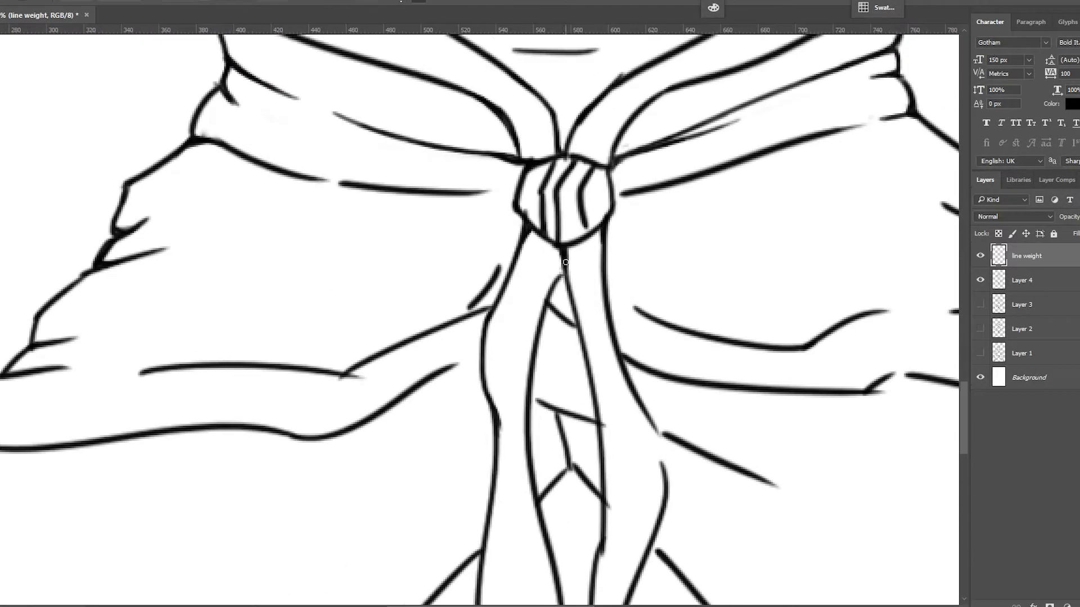
# Step: Thicken the line junctions along the hanging sash tails, rotating the canvas to suit the strokes
pyautogui.press('r')
pyautogui.moveTo(566, 267); pyautogui.dragTo(442, 228)
pyautogui.moveTo(442, 196); pyautogui.dragTo(534, 489)
pyautogui.moveTo(422, 506); pyautogui.dragTo(486, 158)
pyautogui.moveTo(383, 315)
pyautogui.mouseDown()
pyautogui.moveTo(414, 248)
pyautogui.moveTo(480, 224)
pyautogui.mouseUp()
pyautogui.moveTo(714, 312); pyautogui.dragTo(509, 228)
pyautogui.moveTo(520, 397); pyautogui.dragTo(518, 210)
pyautogui.moveTo(496, 351); pyautogui.dragTo(584, 452)
pyautogui.moveTo(504, 276); pyautogui.dragTo(514, 282)
# Step: Add line weight to the folds along the outer edge of the left trouser leg
pyautogui.hotkey('ctrl', '-')
pyautogui.moveTo(160, 352)
pyautogui.mouseDown()
pyautogui.moveTo(402, 391)
pyautogui.moveTo(430, 369)
pyautogui.mouseUp()
pyautogui.hotkey('ctrl', '+')
pyautogui.moveTo(378, 411); pyautogui.dragTo(365, 418)
pyautogui.press('r')
pyautogui.moveTo(529, 416)
pyautogui.mouseDown()
pyautogui.moveTo(470, 301)
pyautogui.moveTo(529, 416)
pyautogui.mouseUp()
pyautogui.moveTo(371, 416); pyautogui.dragTo(447, 249)
pyautogui.moveTo(310, 543); pyautogui.dragTo(397, 297)
pyautogui.moveTo(351, 337); pyautogui.dragTo(399, 242)
pyautogui.moveTo(352, 430)
pyautogui.mouseDown()
pyautogui.moveTo(372, 339)
pyautogui.moveTo(387, 346)
pyautogui.mouseUp()
pyautogui.moveTo(691, 300); pyautogui.dragTo(512, 306)
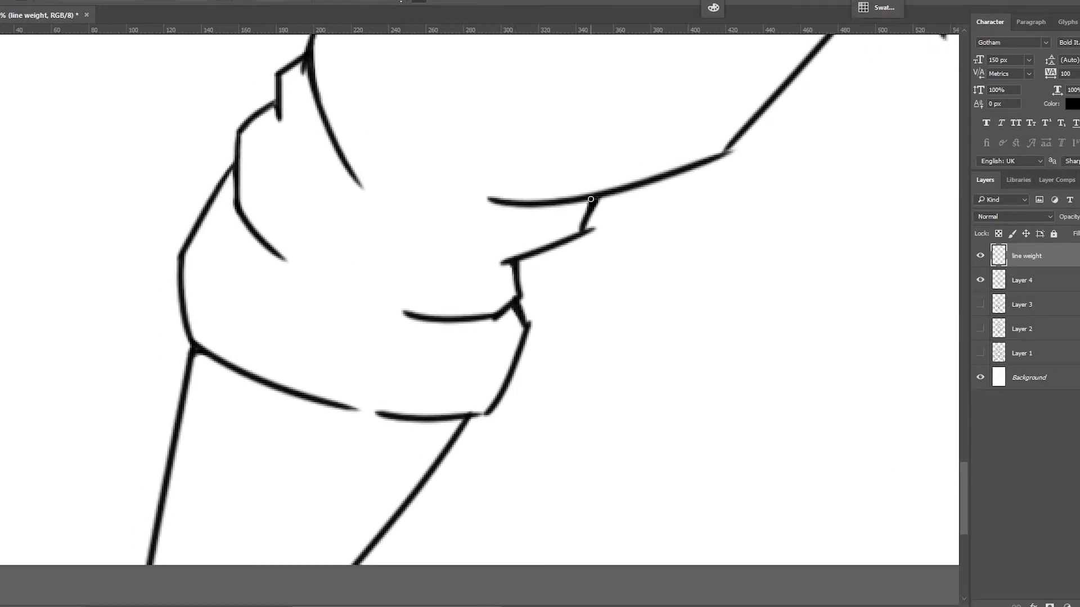
# Step: Thicken the corners of the left trouser cuff and the inner-leg folds just above it
pyautogui.moveTo(464, 428); pyautogui.dragTo(471, 416)
pyautogui.hotkey('ctrl', '-')
pyautogui.moveTo(698, 146); pyautogui.dragTo(434, 455)
pyautogui.hotkey('ctrl', '+')
pyautogui.moveTo(608, 316)
pyautogui.mouseDown()
pyautogui.moveTo(542, 308)
pyautogui.moveTo(585, 318)
pyautogui.mouseUp()
pyautogui.moveTo(603, 296); pyautogui.dragTo(581, 341)
pyautogui.hotkey('ctrl', '-')
pyautogui.hotkey('ctrl', '+')
# Step: Close the gap in the outer edge of the right sash tail on Layer 4, with the canvas rotated
pyautogui.click(1043, 290)
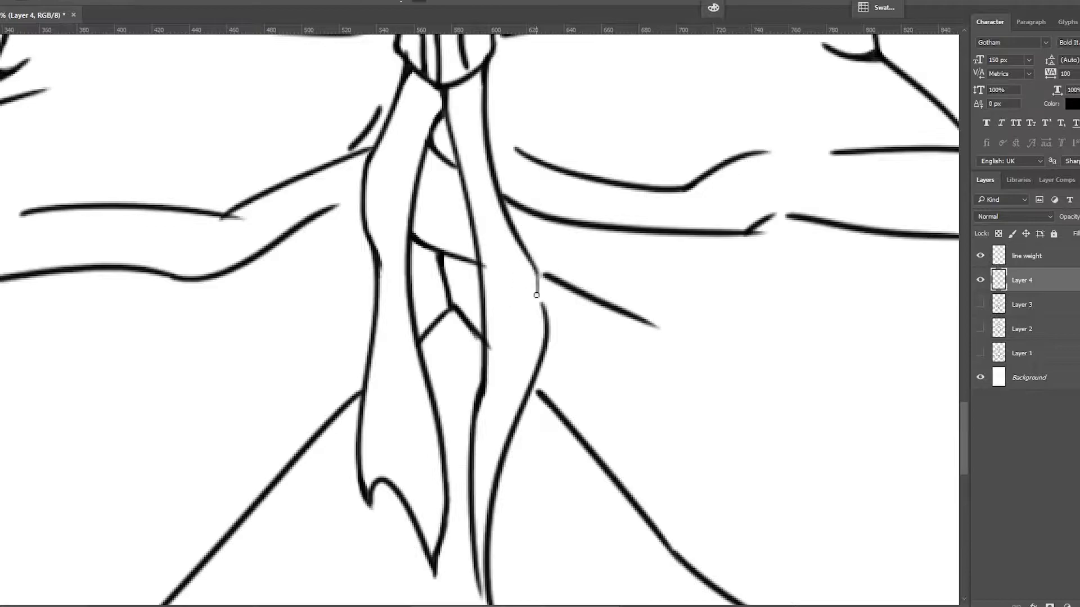
pyautogui.press('r')
pyautogui.moveTo(487, 244); pyautogui.dragTo(587, 276)
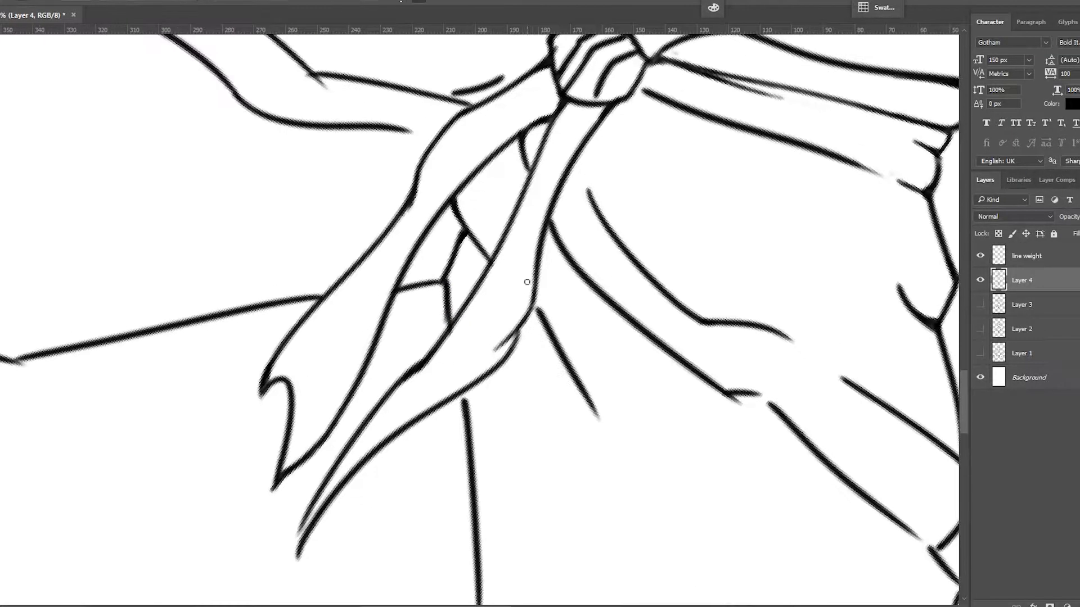
pyautogui.moveTo(535, 298); pyautogui.dragTo(539, 315)
# Step: Touch up the line work around the sash tails and the neighbouring right trouser folds
pyautogui.press('r')
pyautogui.moveTo(570, 187); pyautogui.dragTo(478, 163)
pyautogui.moveTo(510, 248); pyautogui.dragTo(427, 270)
pyautogui.moveTo(691, 90); pyautogui.dragTo(762, 185)
pyautogui.moveTo(686, 186); pyautogui.dragTo(506, 307)
pyautogui.moveTo(534, 352); pyautogui.dragTo(486, 311)
# Step: Review the line weight across the whole figure
pyautogui.hotkey('ctrl', '-')
pyautogui.hotkey('ctrl', '-')
pyautogui.hotkey('ctrl', '-')
pyautogui.hotkey('ctrl', '-')
pyautogui.hotkey('ctrl', '-')
pyautogui.hotkey('ctrl', '+')
pyautogui.hotkey('ctrl', '+')
pyautogui.hotkey('ctrl', '+')
pyautogui.hotkey('ctrl', '+')
pyautogui.hotkey('ctrl', '+')
# Step: Thicken the fold junctions on the right trouser leg on the line weight layer, with the canvas rotated
pyautogui.moveTo(537, 395); pyautogui.dragTo(472, 84)
pyautogui.press('r')
pyautogui.moveTo(407, 273); pyautogui.dragTo(427, 250)
pyautogui.hotkey('alt', ']')
pyautogui.moveTo(353, 155); pyautogui.dragTo(401, 262)
pyautogui.moveTo(422, 252); pyautogui.dragTo(429, 288)
pyautogui.hotkey('alt', '[')
# Step: Add line weight where the right trouser cuff meets its folds and the shin line
pyautogui.moveTo(848, 453); pyautogui.dragTo(541, 116)
pyautogui.hotkey('alt', ']')
pyautogui.moveTo(807, 207)
pyautogui.mouseDown()
pyautogui.moveTo(799, 264)
pyautogui.moveTo(556, 309)
pyautogui.mouseUp()
pyautogui.press('r')
pyautogui.moveTo(639, 270)
pyautogui.mouseDown()
pyautogui.moveTo(643, 349)
pyautogui.moveTo(562, 478)
pyautogui.mouseUp()
pyautogui.moveTo(562, 478); pyautogui.dragTo(483, 224)
pyautogui.moveTo(400, 340); pyautogui.dragTo(397, 367)
pyautogui.moveTo(434, 483); pyautogui.dragTo(446, 374)
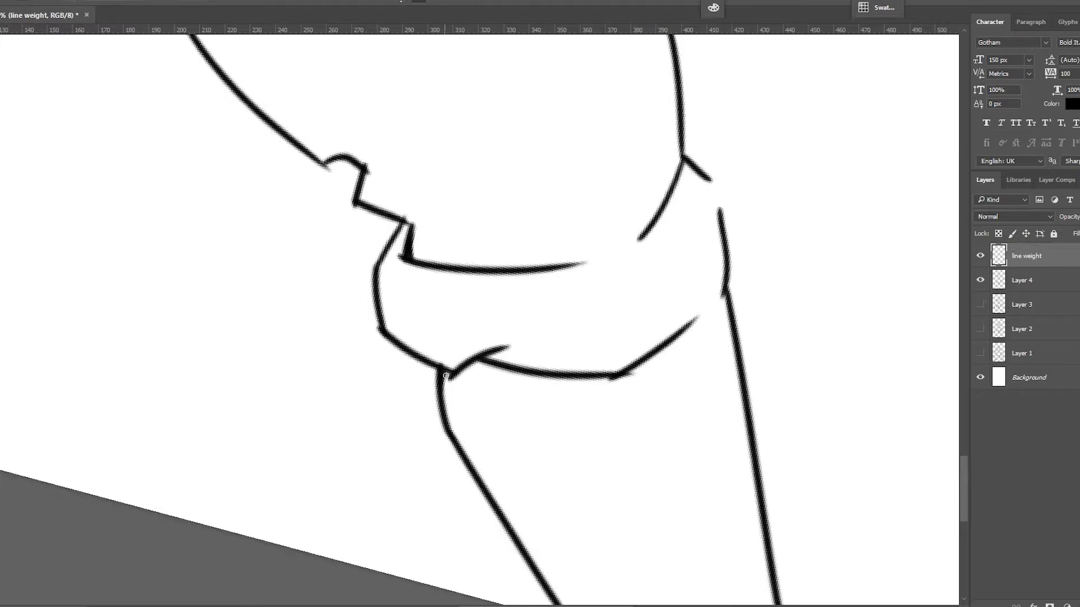
# Step: Thicken the fold corners along the right trouser leg above the cuff
pyautogui.moveTo(236, 85); pyautogui.dragTo(624, 552)
pyautogui.moveTo(478, 296); pyautogui.dragTo(485, 312)
pyautogui.press('r')
pyautogui.moveTo(465, 213)
pyautogui.mouseDown()
pyautogui.moveTo(453, 202)
pyautogui.moveTo(392, 237)
pyautogui.mouseUp()
pyautogui.moveTo(357, 260)
pyautogui.mouseDown()
pyautogui.moveTo(344, 296)
pyautogui.moveTo(390, 241)
pyautogui.mouseUp()
pyautogui.moveTo(356, 267); pyautogui.dragTo(348, 287)
pyautogui.hotkey('ctrl', '-')
pyautogui.moveTo(859, 351)
pyautogui.mouseDown()
pyautogui.moveTo(636, 302)
pyautogui.moveTo(641, 219)
pyautogui.moveTo(639, 266)
pyautogui.mouseUp()
pyautogui.press('r')
pyautogui.moveTo(570, 262); pyautogui.dragTo(574, 300)
pyautogui.hotkey('ctrl', 'z')
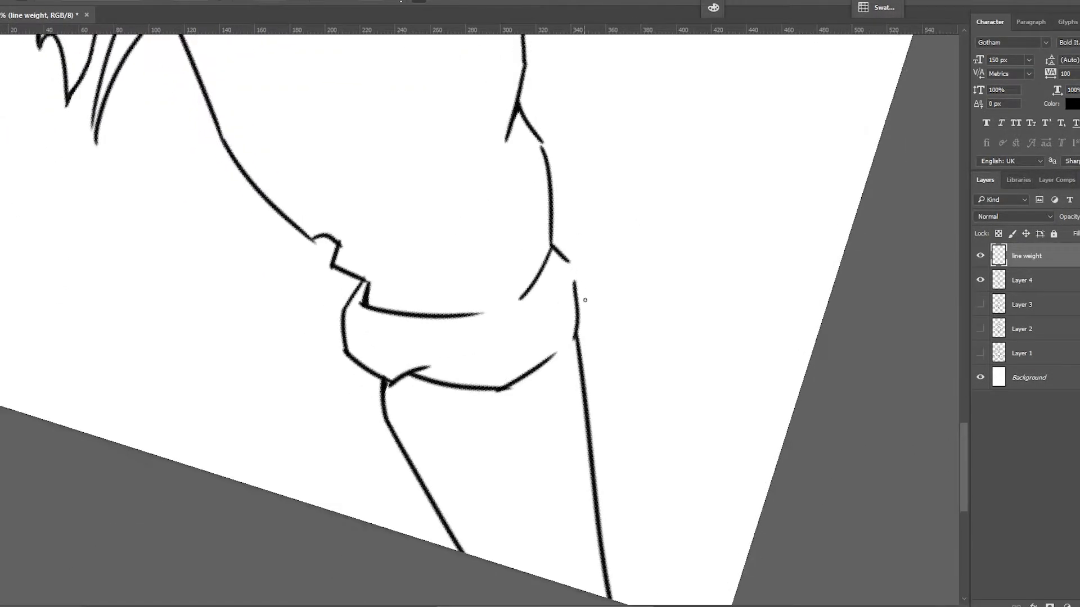
# Step: Brush additional line weight onto the outer fold lines of the right trouser leg on the line weight layer
pyautogui.click(1047, 282)
pyautogui.click(1035, 257)
pyautogui.press('b')
pyautogui.moveTo(564, 345)
pyautogui.mouseDown()
pyautogui.moveTo(731, 410)
pyautogui.moveTo(701, 291)
pyautogui.mouseUp()
pyautogui.moveTo(584, 470); pyautogui.dragTo(606, 502)
# Step: Straighten the canvas and thicken the inner seam of the left trouser leg
pyautogui.moveTo(337, 84); pyautogui.dragTo(594, 439)
pyautogui.press('r')
pyautogui.moveTo(554, 236); pyautogui.dragTo(697, 108)
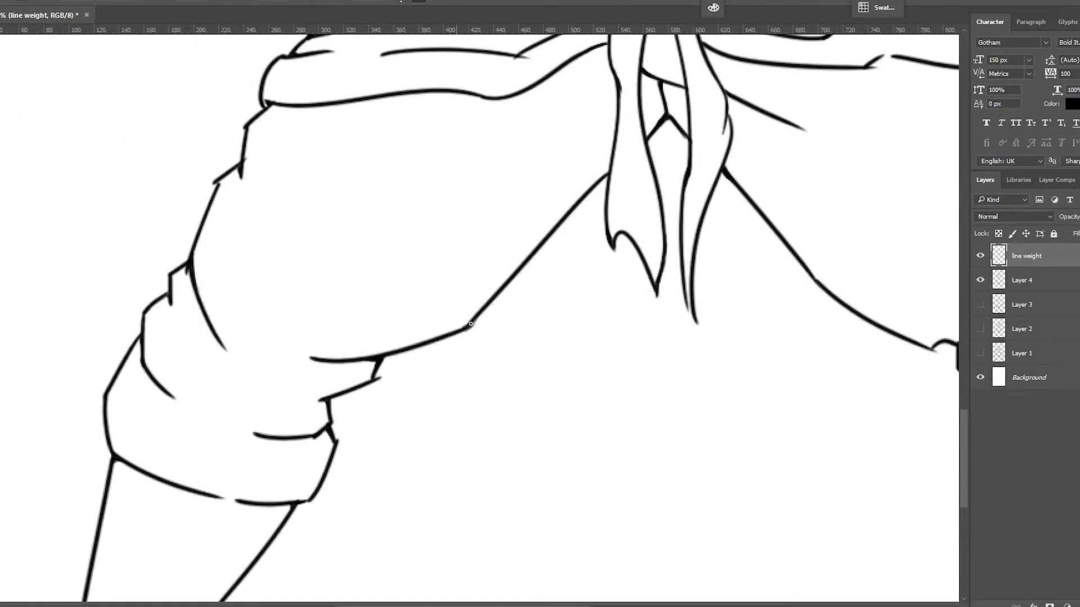
pyautogui.moveTo(483, 305); pyautogui.dragTo(494, 291)
pyautogui.moveTo(563, 151); pyautogui.dragTo(463, 535)
pyautogui.moveTo(535, 244); pyautogui.dragTo(591, 139)
pyautogui.moveTo(552, 297)
pyautogui.mouseDown()
pyautogui.moveTo(592, 239)
pyautogui.moveTo(555, 293)
pyautogui.mouseUp()
# Step: Touch up the torso and arm outlines on Layer 4 and thicken their junctions on the line weight layer
pyautogui.click(1022, 280)
pyautogui.moveTo(596, 239)
pyautogui.mouseDown()
pyautogui.moveTo(591, 289)
pyautogui.moveTo(597, 280)
pyautogui.mouseUp()
pyautogui.click(1027, 256)
pyautogui.moveTo(788, 129); pyautogui.dragTo(675, 315)
pyautogui.moveTo(677, 309)
pyautogui.mouseDown()
pyautogui.moveTo(653, 225)
pyautogui.moveTo(681, 290)
pyautogui.mouseUp()
pyautogui.click(1022, 280)
pyautogui.moveTo(549, 323); pyautogui.dragTo(561, 315)
pyautogui.moveTo(647, 197)
pyautogui.mouseDown()
pyautogui.moveTo(683, 356)
pyautogui.moveTo(641, 197)
pyautogui.mouseUp()
pyautogui.click(1058, 257)
pyautogui.moveTo(523, 231); pyautogui.dragTo(484, 523)
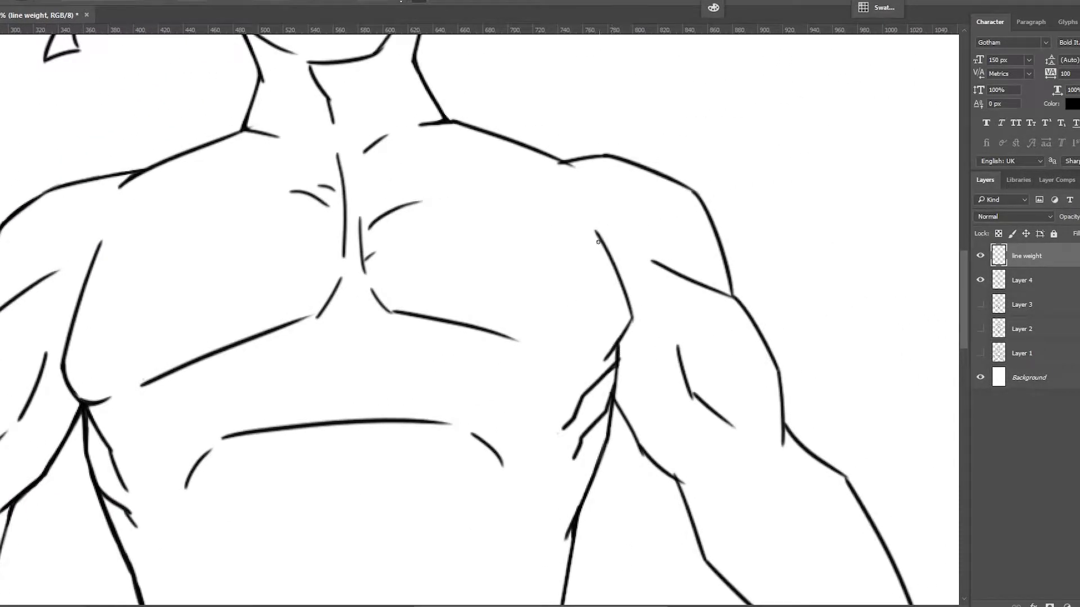
# Step: Thicken the line junctions around the right shoulder and armpit on the line weight layer
pyautogui.moveTo(627, 415); pyautogui.dragTo(639, 446)
pyautogui.moveTo(650, 329)
pyautogui.mouseDown()
pyautogui.moveTo(655, 240)
pyautogui.moveTo(612, 270)
pyautogui.mouseUp()
pyautogui.moveTo(663, 236); pyautogui.dragTo(680, 298)
pyautogui.moveTo(759, 82)
pyautogui.mouseDown()
pyautogui.moveTo(703, 239)
pyautogui.moveTo(714, 277)
pyautogui.mouseUp()
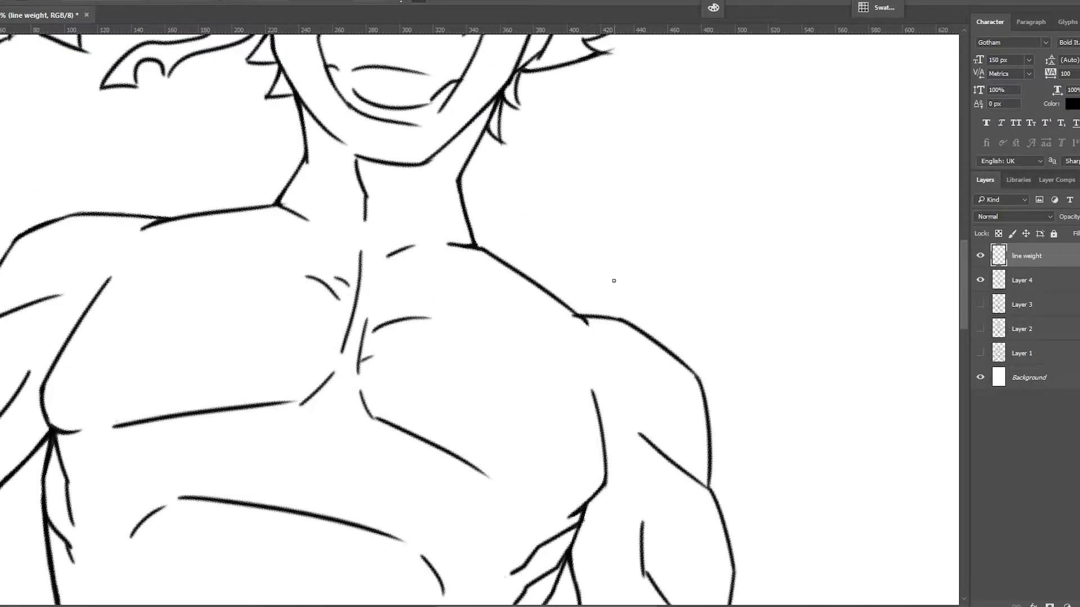
pyautogui.moveTo(614, 260); pyautogui.dragTo(625, 312)
pyautogui.moveTo(624, 312); pyautogui.dragTo(581, 255)
pyautogui.moveTo(534, 299); pyautogui.dragTo(543, 317)
# Step: Add line weight where the right shoulder crease meets the upper arm and along the inner arm below the armpit
pyautogui.moveTo(591, 263)
pyautogui.mouseDown()
pyautogui.moveTo(504, 186)
pyautogui.moveTo(578, 241)
pyautogui.mouseUp()
pyautogui.moveTo(641, 361)
pyautogui.mouseDown()
pyautogui.moveTo(484, 234)
pyautogui.moveTo(523, 256)
pyautogui.mouseUp()
pyautogui.moveTo(461, 330); pyautogui.dragTo(470, 355)
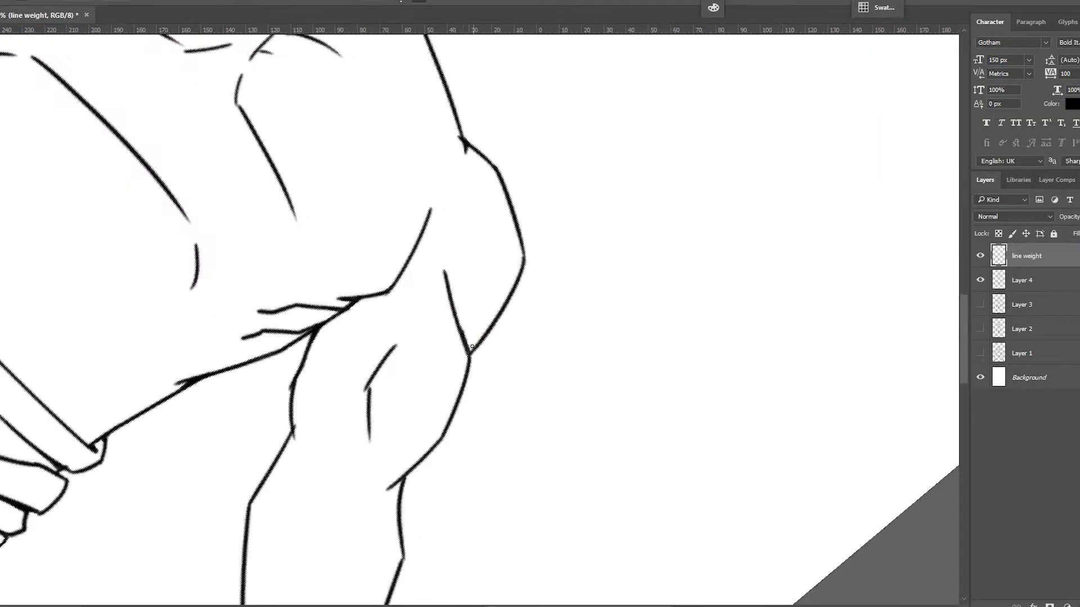
pyautogui.moveTo(316, 335); pyautogui.dragTo(385, 455)
pyautogui.moveTo(386, 454); pyautogui.dragTo(438, 316)
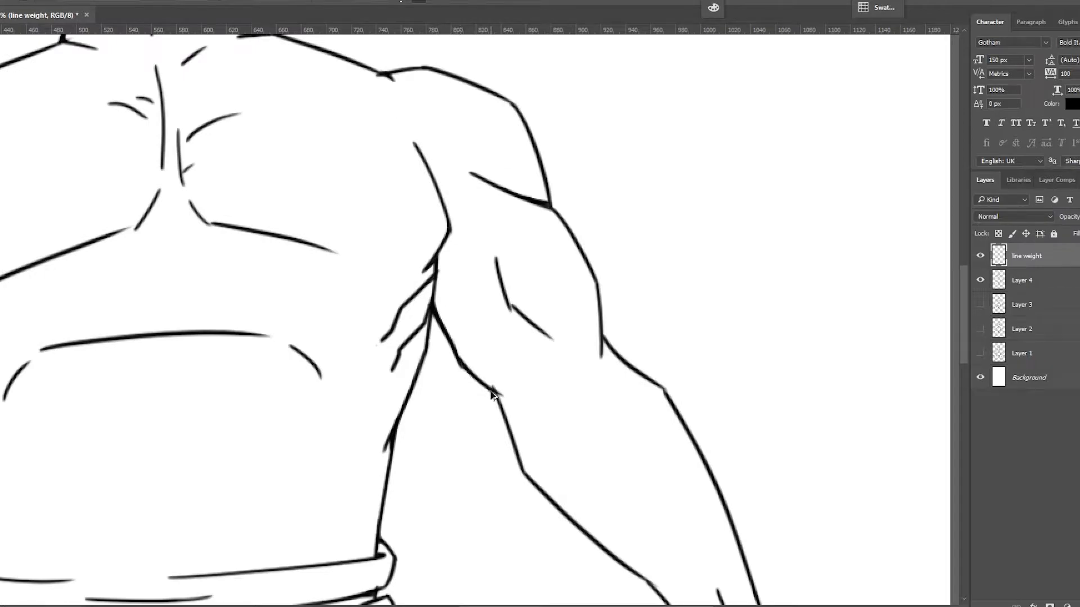
pyautogui.moveTo(646, 325); pyautogui.dragTo(497, 281)
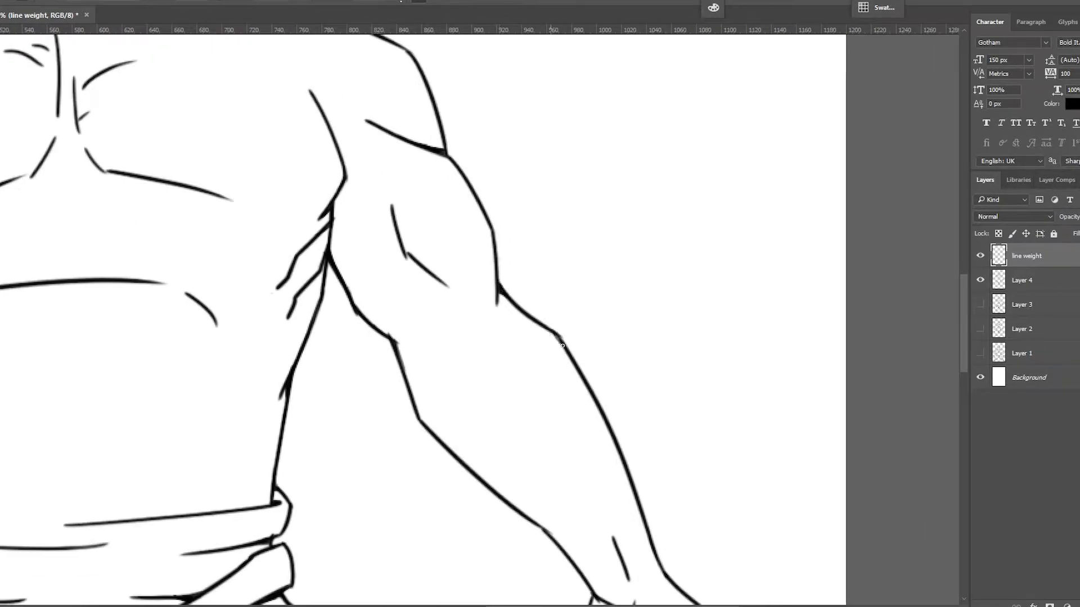
# Step: Thicken the elbow, wrist and finger junctions of the right forearm and fist
pyautogui.moveTo(552, 332); pyautogui.dragTo(562, 345)
pyautogui.moveTo(558, 339); pyautogui.dragTo(536, 269)
pyautogui.moveTo(520, 457); pyautogui.dragTo(495, 353)
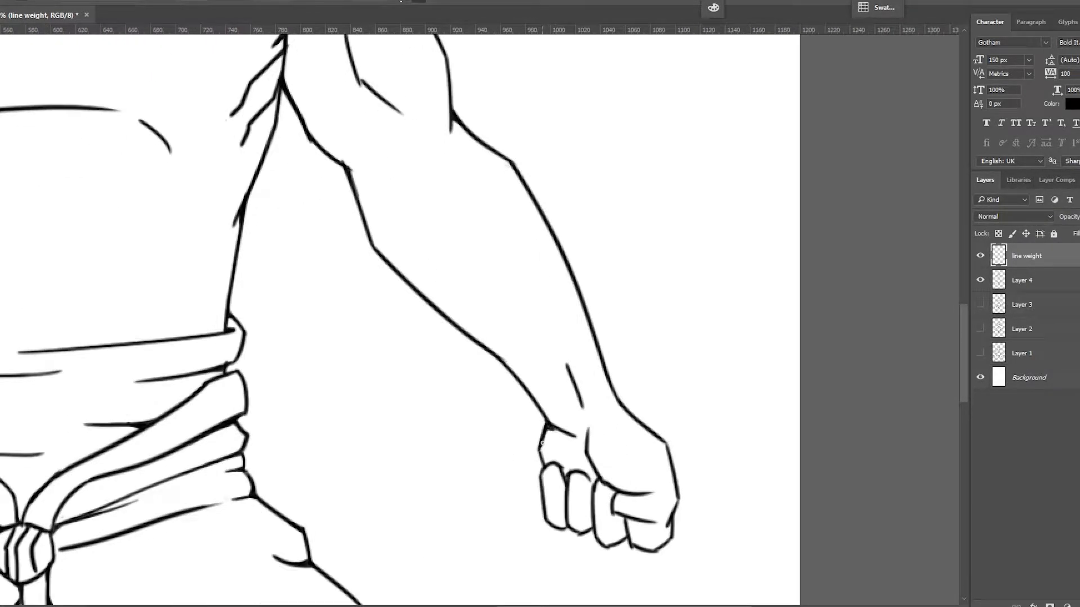
pyautogui.moveTo(539, 450); pyautogui.dragTo(519, 363)
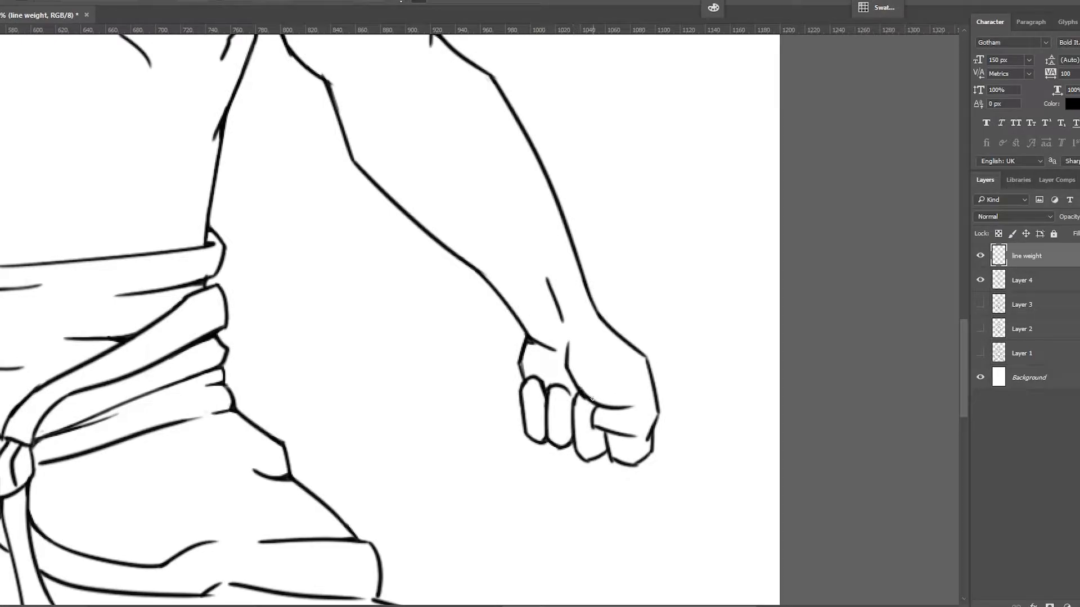
pyautogui.moveTo(583, 395); pyautogui.dragTo(475, 356)
pyautogui.moveTo(441, 242); pyautogui.dragTo(453, 275)
# Step: Add line weight where the right eyebrow meets the hair fringe
pyautogui.scroll(-5, 475, 292)
pyautogui.scroll(5, 315, 84)
pyautogui.moveTo(337, 101)
pyautogui.mouseDown()
pyautogui.moveTo(447, 209)
pyautogui.moveTo(428, 236)
pyautogui.mouseUp()
pyautogui.moveTo(425, 234); pyautogui.dragTo(432, 246)
pyautogui.moveTo(500, 356); pyautogui.dragTo(563, 302)
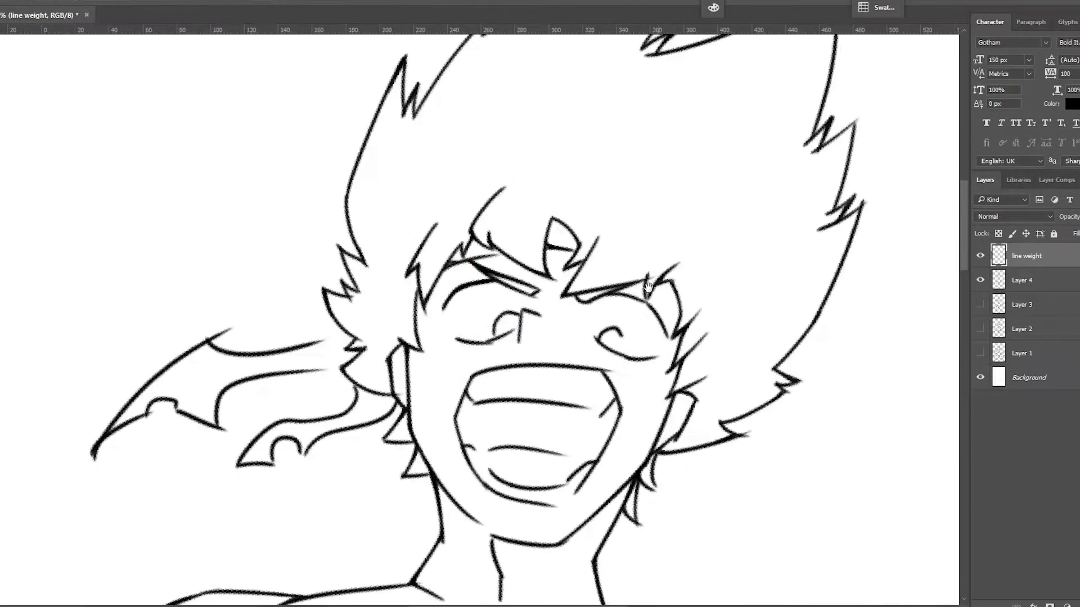
pyautogui.moveTo(637, 292); pyautogui.dragTo(572, 290)
# Step: Thicken the right upper eyelid line beneath the fringe
pyautogui.scroll(-4, 600, 313)
pyautogui.scroll(5, 397, 254)
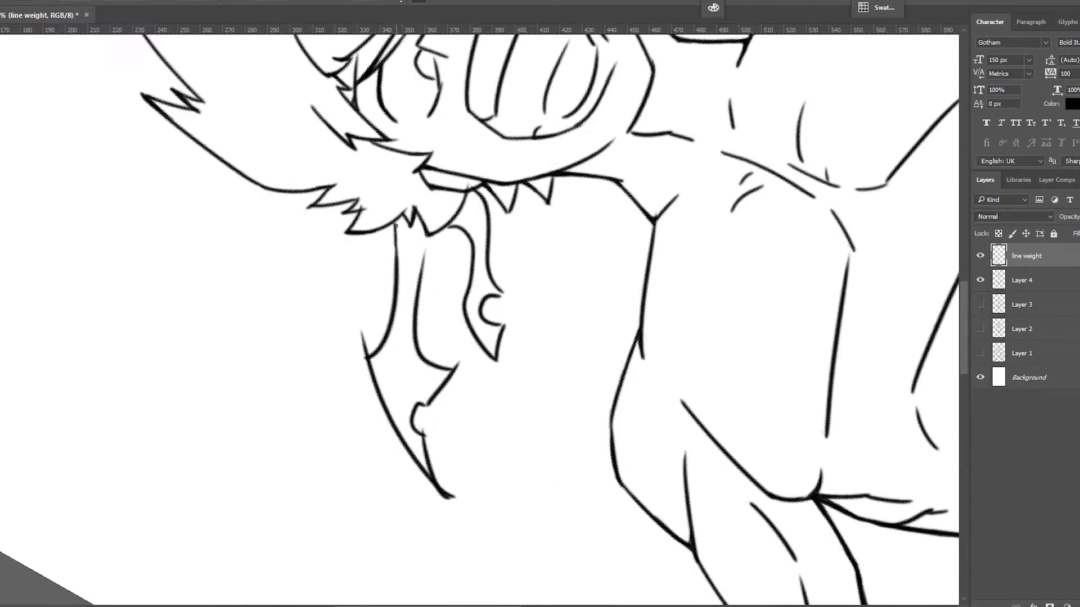
pyautogui.moveTo(530, 178); pyautogui.dragTo(664, 343)
pyautogui.moveTo(754, 217); pyautogui.dragTo(621, 290)
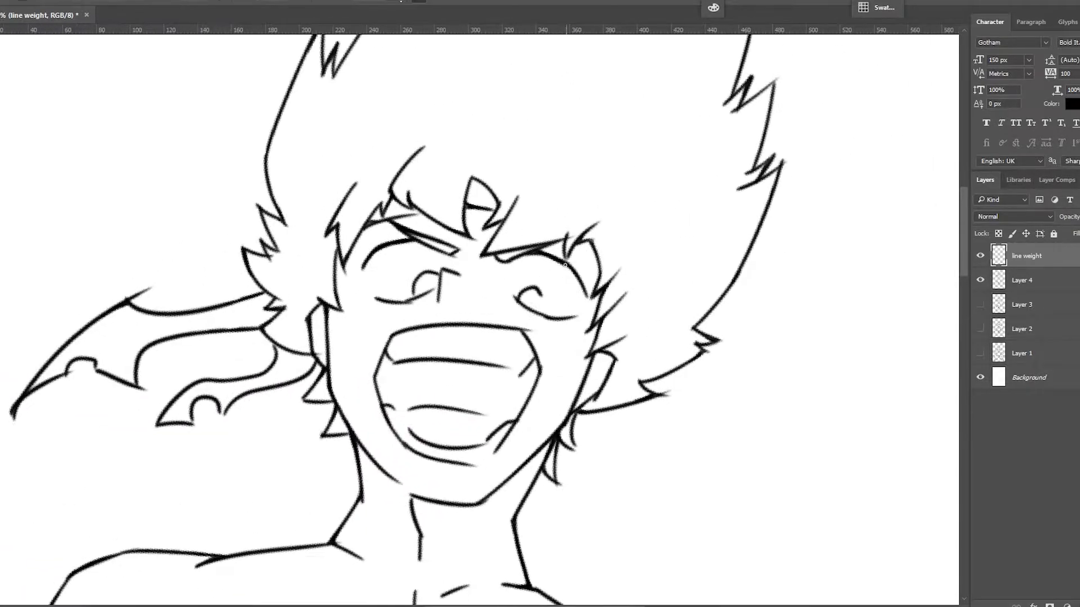
pyautogui.moveTo(537, 312); pyautogui.dragTo(528, 280)
# Step: Add line weight to the corners of the open mouth and the ends of the teeth lines
pyautogui.moveTo(374, 361); pyautogui.dragTo(392, 299)
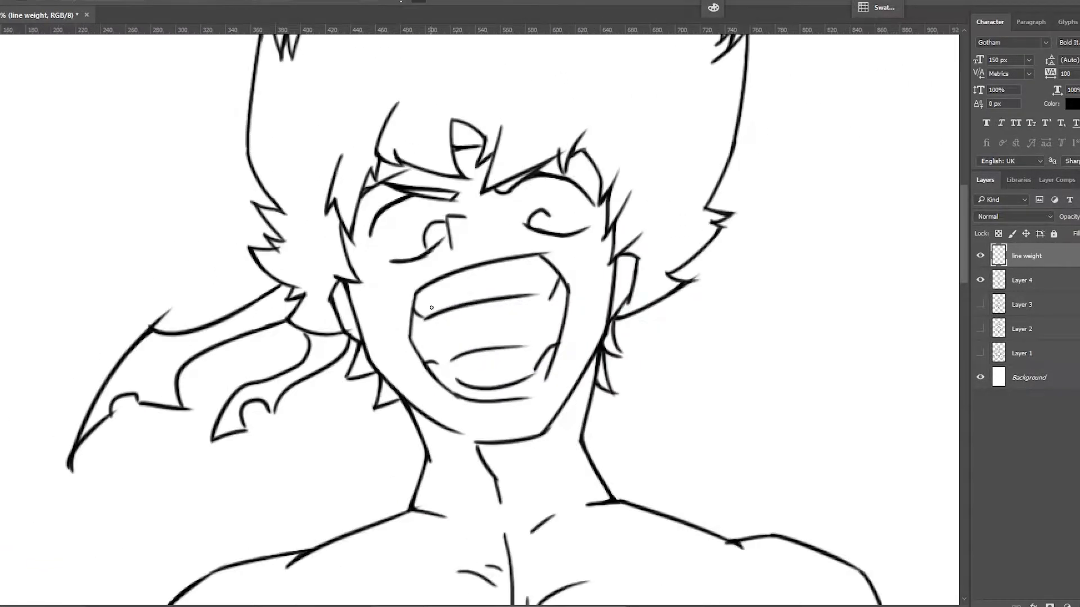
pyautogui.moveTo(557, 273); pyautogui.dragTo(554, 289)
pyautogui.moveTo(563, 281); pyautogui.dragTo(571, 325)
pyautogui.moveTo(564, 332); pyautogui.dragTo(554, 261)
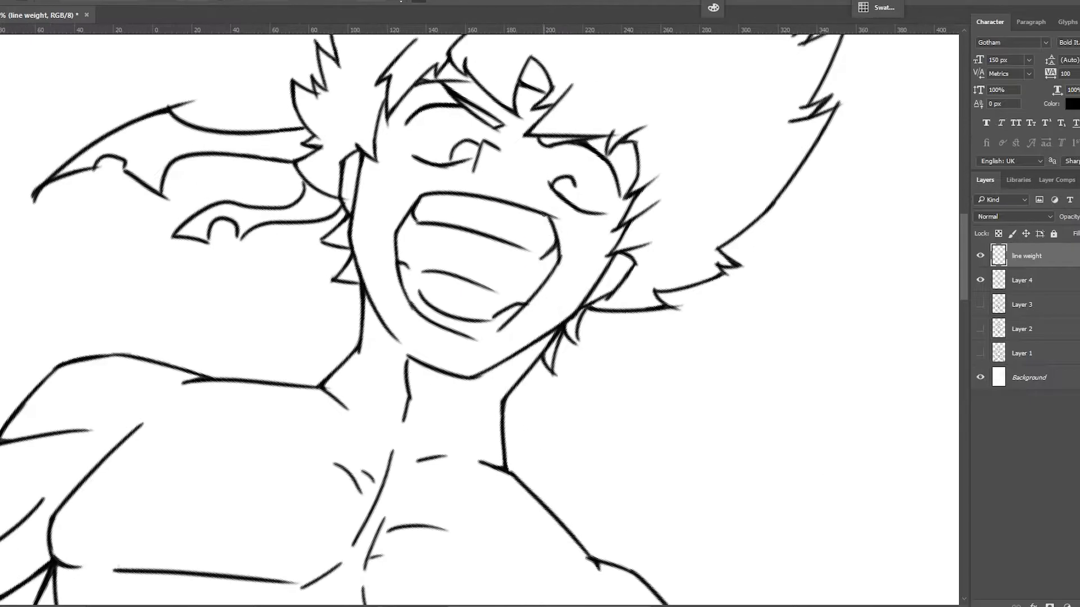
pyautogui.moveTo(547, 217); pyautogui.dragTo(559, 260)
# Step: Enlarge the canvas view to full screen and thicken the mouth, jaw and neck line junctions
pyautogui.press('f')
pyautogui.moveTo(556, 247); pyautogui.dragTo(451, 217)
pyautogui.moveTo(444, 149); pyautogui.dragTo(606, 199)
pyautogui.moveTo(408, 276)
pyautogui.mouseDown()
pyautogui.moveTo(615, 216)
pyautogui.moveTo(569, 246)
pyautogui.mouseUp()
pyautogui.moveTo(517, 300); pyautogui.dragTo(523, 307)
pyautogui.moveTo(607, 315); pyautogui.dragTo(567, 212)
pyautogui.moveTo(540, 169); pyautogui.dragTo(517, 253)
pyautogui.moveTo(486, 169); pyautogui.dragTo(575, 202)
pyautogui.moveTo(532, 308); pyautogui.dragTo(518, 336)
pyautogui.moveTo(438, 197); pyautogui.dragTo(593, 256)
pyautogui.moveTo(504, 307)
pyautogui.mouseDown()
pyautogui.moveTo(514, 325)
pyautogui.moveTo(508, 316)
pyautogui.mouseUp()
pyautogui.moveTo(610, 160); pyautogui.dragTo(369, 281)
pyautogui.moveTo(565, 405); pyautogui.dragTo(557, 237)
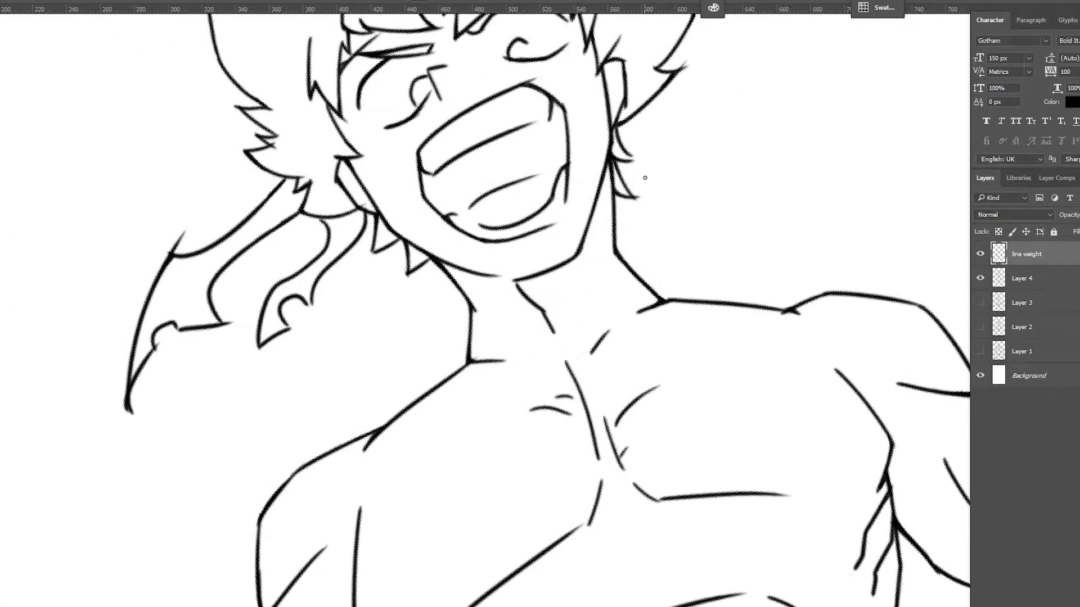
# Step: Add line weight to the lower torso outline and the waistband lines near the sash knot
pyautogui.hotkey('ctrl', '0')
pyautogui.hotkey('ctrl', '+')
pyautogui.moveTo(427, 309)
pyautogui.mouseDown()
pyautogui.moveTo(527, 179)
pyautogui.moveTo(393, 90)
pyautogui.mouseUp()
pyautogui.hotkey('ctrl', '+')
pyautogui.moveTo(484, 169); pyautogui.dragTo(608, 304)
pyautogui.moveTo(387, 152)
pyautogui.mouseDown()
pyautogui.moveTo(385, 237)
pyautogui.moveTo(731, 349)
pyautogui.mouseUp()
pyautogui.moveTo(663, 405); pyautogui.dragTo(387, 144)
pyautogui.moveTo(316, 136); pyautogui.dragTo(378, 195)
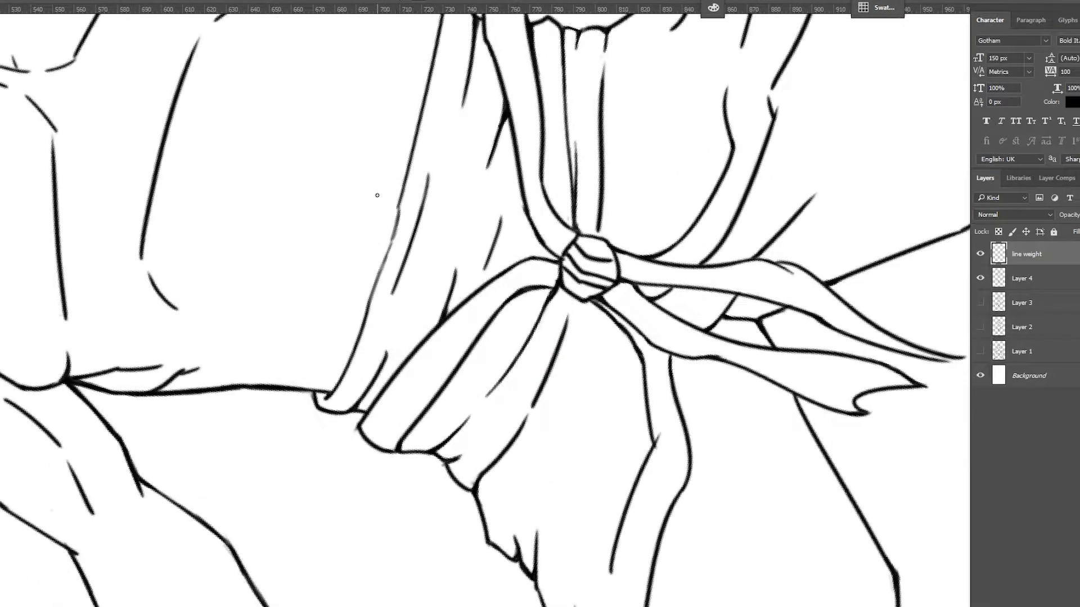
# Step: Redraw the broken middle stretch of the waistband's upper edge on Layer 4
pyautogui.moveTo(390, 246); pyautogui.dragTo(441, 285)
pyautogui.hotkey('alt', '[')
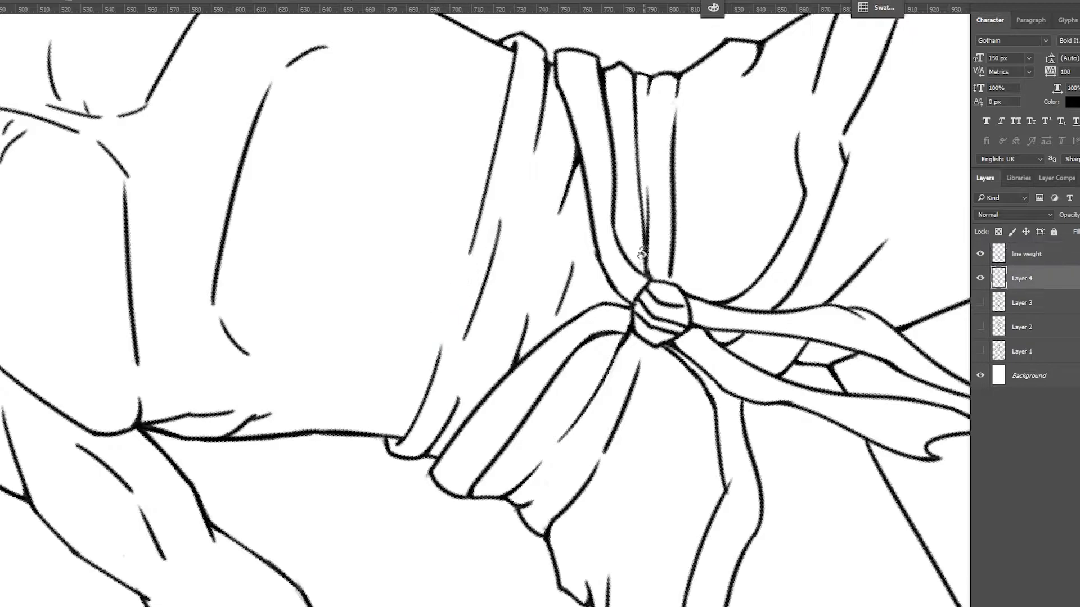
pyautogui.moveTo(473, 232); pyautogui.dragTo(440, 343)
pyautogui.hotkey('ctrl', 'z')
pyautogui.moveTo(475, 278)
pyautogui.mouseDown()
pyautogui.moveTo(528, 349)
pyautogui.moveTo(655, 183)
pyautogui.mouseUp()
pyautogui.moveTo(657, 182)
pyautogui.mouseDown()
pyautogui.moveTo(564, 302)
pyautogui.moveTo(607, 322)
pyautogui.mouseUp()
pyautogui.moveTo(495, 259)
pyautogui.mouseDown()
pyautogui.moveTo(496, 372)
pyautogui.moveTo(505, 278)
pyautogui.mouseUp()
# Step: Thicken the waistband and sash fold junctions around the knot on the line weight layer
pyautogui.hotkey('alt', ']')
pyautogui.moveTo(497, 332); pyautogui.dragTo(349, 343)
pyautogui.hotkey('ctrl', '-')
pyautogui.hotkey('ctrl', '-')
pyautogui.hotkey('ctrl', '-')
pyautogui.hotkey('ctrl', '-')
pyautogui.hotkey('ctrl', '+')
pyautogui.hotkey('ctrl', '+')
pyautogui.hotkey('ctrl', '+')
pyautogui.moveTo(544, 389); pyautogui.dragTo(490, 162)
pyautogui.hotkey('ctrl', '+')
pyautogui.hotkey('ctrl', '+')
pyautogui.hotkey('ctrl', '+')
pyautogui.moveTo(383, 306); pyautogui.dragTo(392, 269)
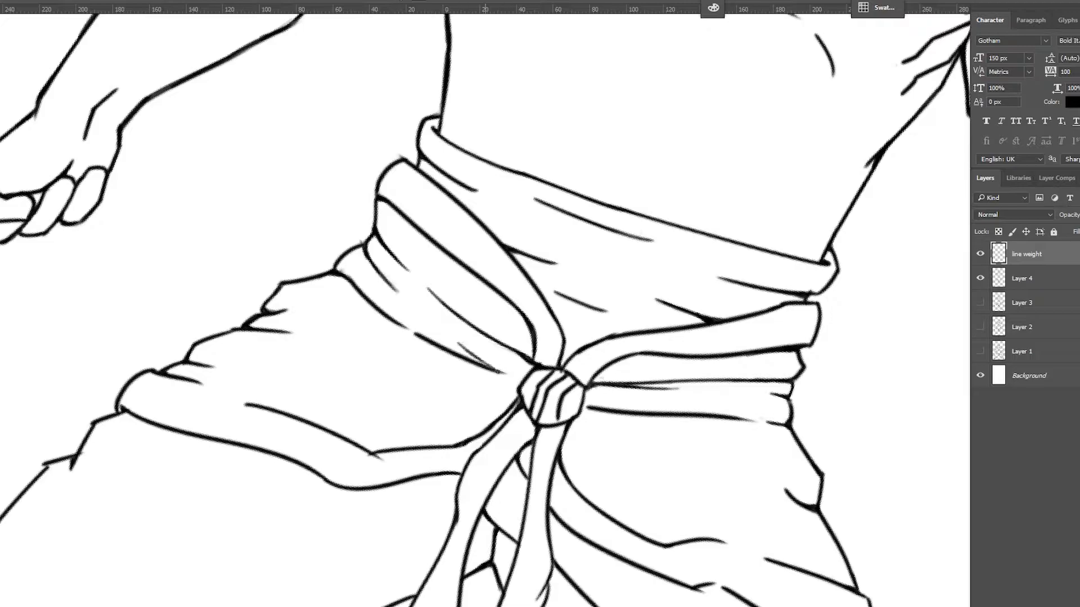
pyautogui.moveTo(518, 383); pyautogui.dragTo(626, 409)
# Step: Thicken the fold corners along the left hip and sash edge, and touch up their outlines on Layer 4
pyautogui.moveTo(522, 254); pyautogui.dragTo(528, 230)
pyautogui.hotkey('ctrl', '+')
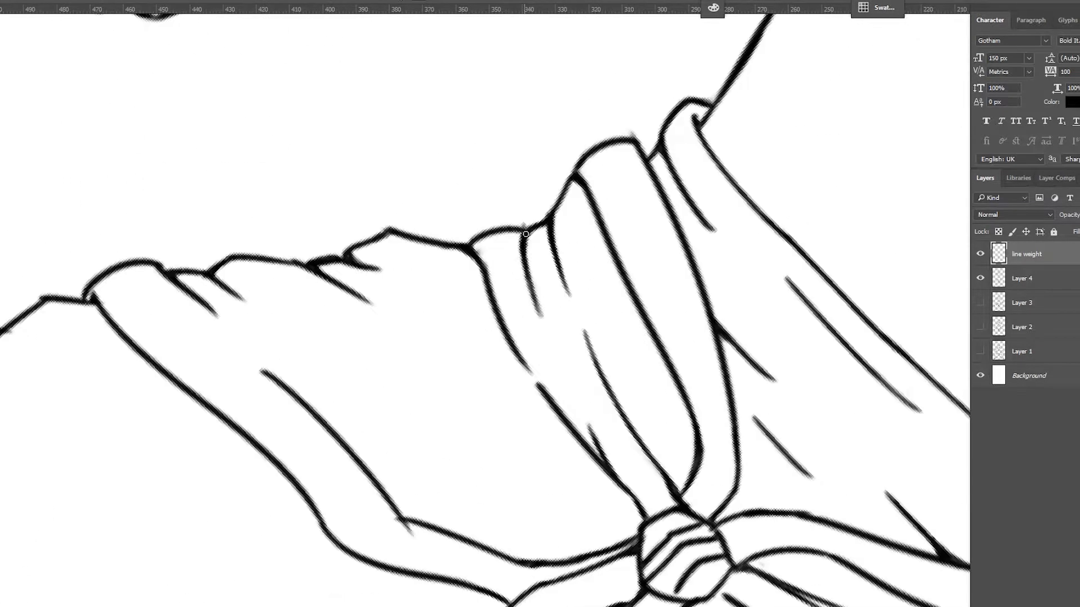
pyautogui.moveTo(479, 143); pyautogui.dragTo(379, 232)
pyautogui.hotkey('alt', '[')
pyautogui.hotkey('ctrl', '-')
pyautogui.moveTo(214, 107)
pyautogui.mouseDown()
pyautogui.moveTo(248, 171)
pyautogui.moveTo(399, 339)
pyautogui.mouseUp()
# Step: Touch up the left forearm and fist outlines on Layer 4 and thicken their corners on the line weight layer
pyautogui.hotkey('alt', ']')
pyautogui.hotkey('alt', '[')
pyautogui.moveTo(470, 212); pyautogui.dragTo(478, 192)
pyautogui.moveTo(358, 361); pyautogui.dragTo(440, 221)
pyautogui.moveTo(393, 305); pyautogui.dragTo(390, 324)
pyautogui.hotkey('alt', ']')
pyautogui.moveTo(369, 384); pyautogui.dragTo(411, 268)
pyautogui.hotkey('alt', '[')
pyautogui.hotkey('alt', ']')
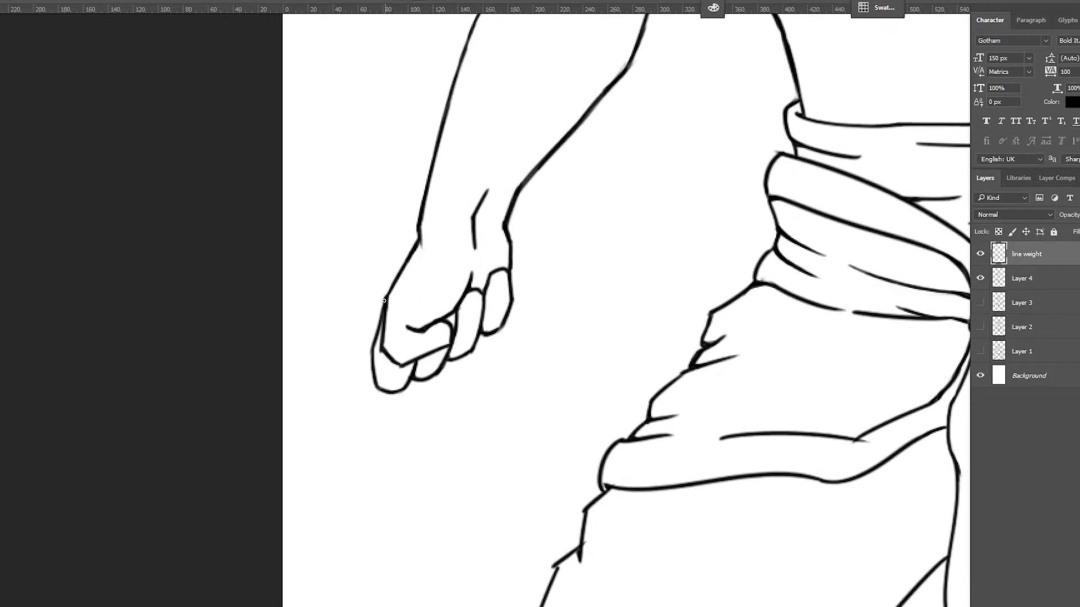
# Step: Erase the excess ends of the left rib lines below the armpit on Layer 4
pyautogui.hotkey('ctrl', '-')
pyautogui.hotkey('ctrl', '-')
pyautogui.moveTo(374, 345); pyautogui.dragTo(235, 467)
pyautogui.hotkey('ctrl', '+')
pyautogui.hotkey('ctrl', '+')
pyautogui.hotkey('alt', '[')
pyautogui.press('e')
pyautogui.moveTo(475, 380); pyautogui.dragTo(480, 355)
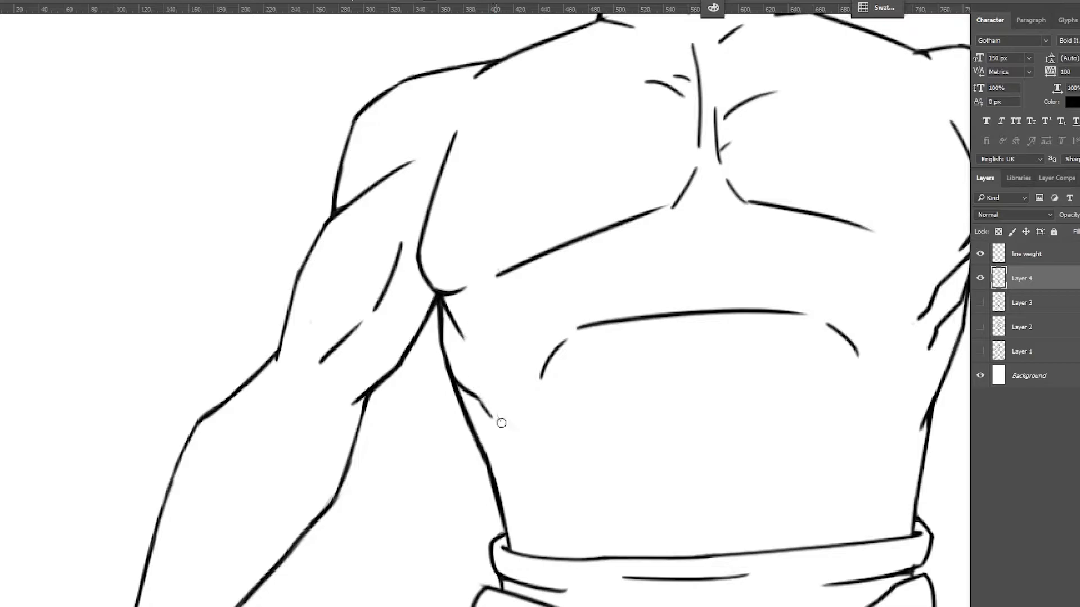
pyautogui.moveTo(482, 397); pyautogui.dragTo(497, 419)
# Step: Clean up the torso muscle lines on Layer 4 and add weight to them on the line weight layer
pyautogui.scroll(-3, 547, 339)
pyautogui.scroll(3, 767, 345)
pyautogui.moveTo(488, 311)
pyautogui.mouseDown()
pyautogui.moveTo(476, 331)
pyautogui.moveTo(484, 363)
pyautogui.mouseUp()
pyautogui.moveTo(541, 344)
pyautogui.mouseDown()
pyautogui.moveTo(610, 345)
pyautogui.moveTo(506, 164)
pyautogui.mouseUp()
pyautogui.moveTo(746, 442); pyautogui.dragTo(645, 240)
pyautogui.click(1027, 254)
pyautogui.moveTo(642, 282); pyautogui.dragTo(645, 297)
pyautogui.moveTo(363, 201)
pyautogui.mouseDown()
pyautogui.moveTo(582, 259)
pyautogui.moveTo(554, 252)
pyautogui.moveTo(580, 291)
pyautogui.mouseUp()
pyautogui.click(1022, 278)
pyautogui.click(1027, 254)
pyautogui.moveTo(559, 290); pyautogui.dragTo(574, 281)
pyautogui.moveTo(591, 169); pyautogui.dragTo(675, 453)
pyautogui.moveTo(819, 141); pyautogui.dragTo(904, 287)
# Step: Join the central chest line to the left pectoral's lower edge with a curve and thicken the joined line
pyautogui.click(1022, 279)
pyautogui.moveTo(703, 393)
pyautogui.mouseDown()
pyautogui.moveTo(675, 197)
pyautogui.moveTo(703, 394)
pyautogui.mouseUp()
pyautogui.moveTo(623, 226); pyautogui.dragTo(646, 208)
pyautogui.moveTo(703, 231)
pyautogui.mouseDown()
pyautogui.moveTo(654, 248)
pyautogui.moveTo(695, 259)
pyautogui.mouseUp()
pyautogui.click(1027, 255)
pyautogui.moveTo(647, 253); pyautogui.dragTo(650, 325)
pyautogui.press('Escape')
pyautogui.moveTo(593, 379)
pyautogui.mouseDown()
pyautogui.moveTo(596, 348)
pyautogui.moveTo(621, 345)
pyautogui.moveTo(535, 298)
pyautogui.mouseUp()
pyautogui.moveTo(548, 339); pyautogui.dragTo(552, 325)
pyautogui.press('Escape')
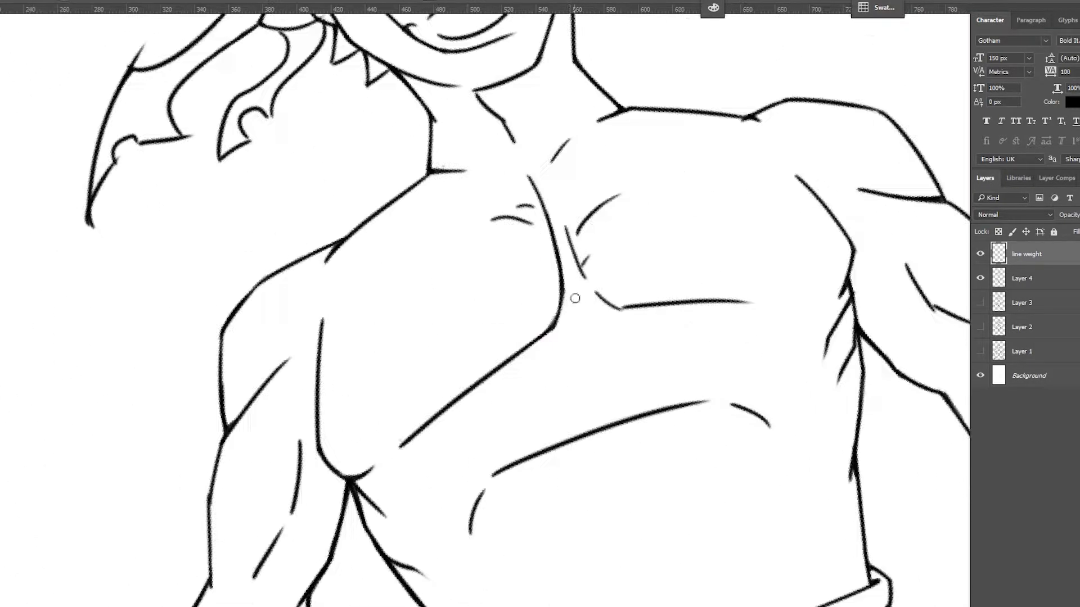
pyautogui.moveTo(600, 271); pyautogui.dragTo(624, 330)
pyautogui.moveTo(607, 359)
pyautogui.mouseDown()
pyautogui.moveTo(529, 268)
pyautogui.moveTo(537, 281)
pyautogui.mouseUp()
pyautogui.moveTo(608, 260); pyautogui.dragTo(447, 317)
pyautogui.moveTo(542, 172)
pyautogui.mouseDown()
pyautogui.moveTo(528, 241)
pyautogui.moveTo(632, 318)
pyautogui.mouseUp()
# Step: Sharpen the long headband tail's tip on Layer 4 and thicken the shorter tail's notch on the line weight layer
pyautogui.hotkey('alt', '[')
pyautogui.moveTo(573, 344); pyautogui.dragTo(505, 344)
pyautogui.keyDown('ctrl'); pyautogui.click(574, 216); pyautogui.keyUp('ctrl')
pyautogui.keyDown('ctrl'); pyautogui.click(559, 211); pyautogui.keyUp('ctrl')
pyautogui.keyDown('ctrl'); pyautogui.click(403, 294); pyautogui.keyUp('ctrl')
pyautogui.moveTo(212, 403); pyautogui.dragTo(204, 423)
pyautogui.click(1020, 254)
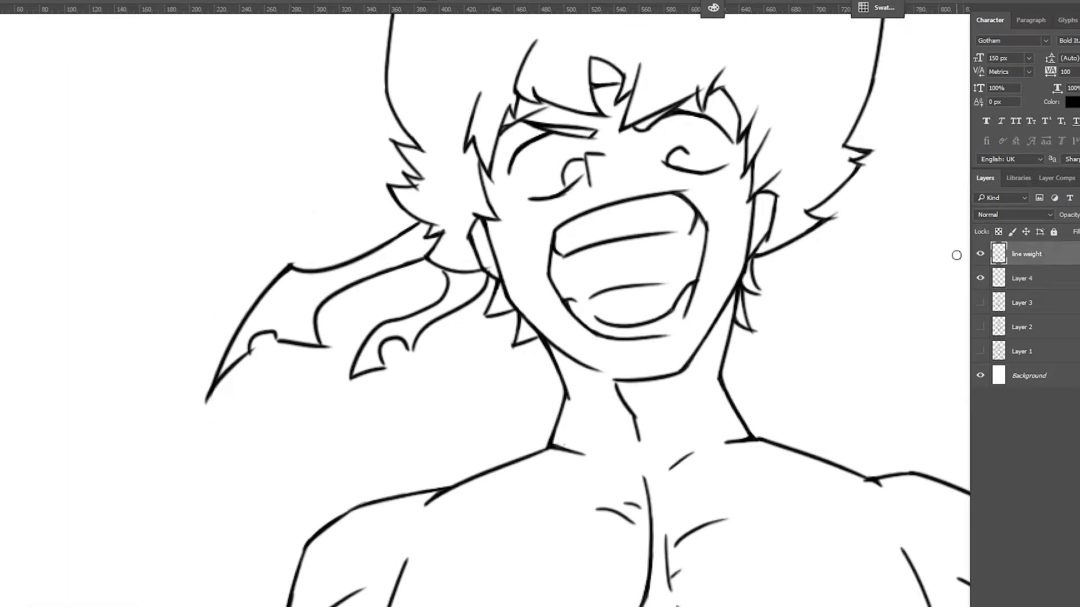
pyautogui.keyDown('ctrl'); pyautogui.click(549, 325); pyautogui.keyUp('ctrl')
pyautogui.moveTo(340, 359); pyautogui.dragTo(347, 372)
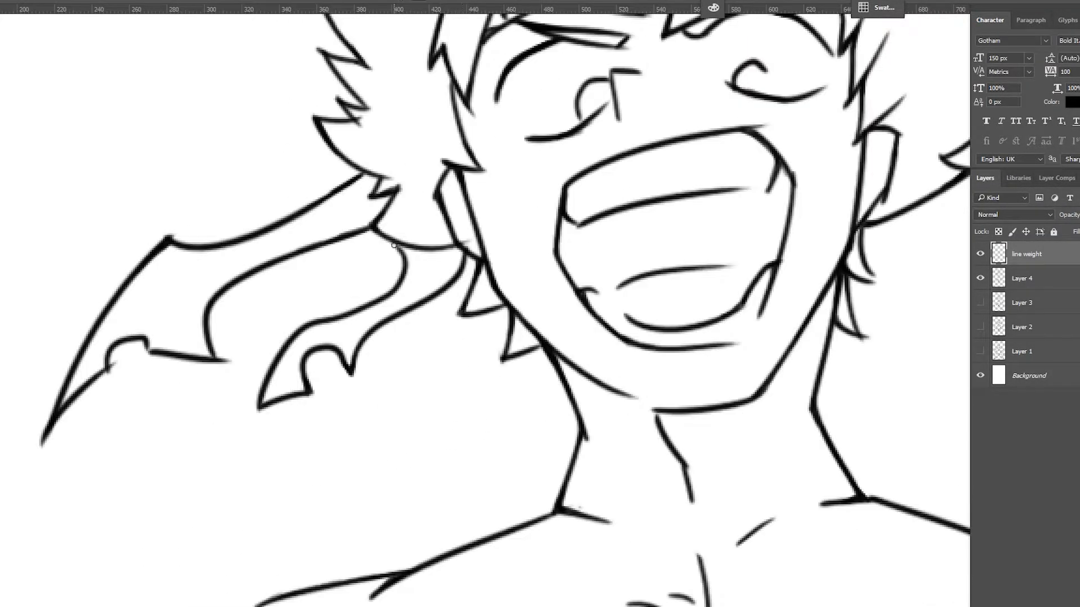
# Step: Group the line weight layer with Layer 4 and open the layer options
pyautogui.scroll(-5, 392, 246)
pyautogui.hotkey('ctrl', 'g')
pyautogui.rightClick(1041, 265)
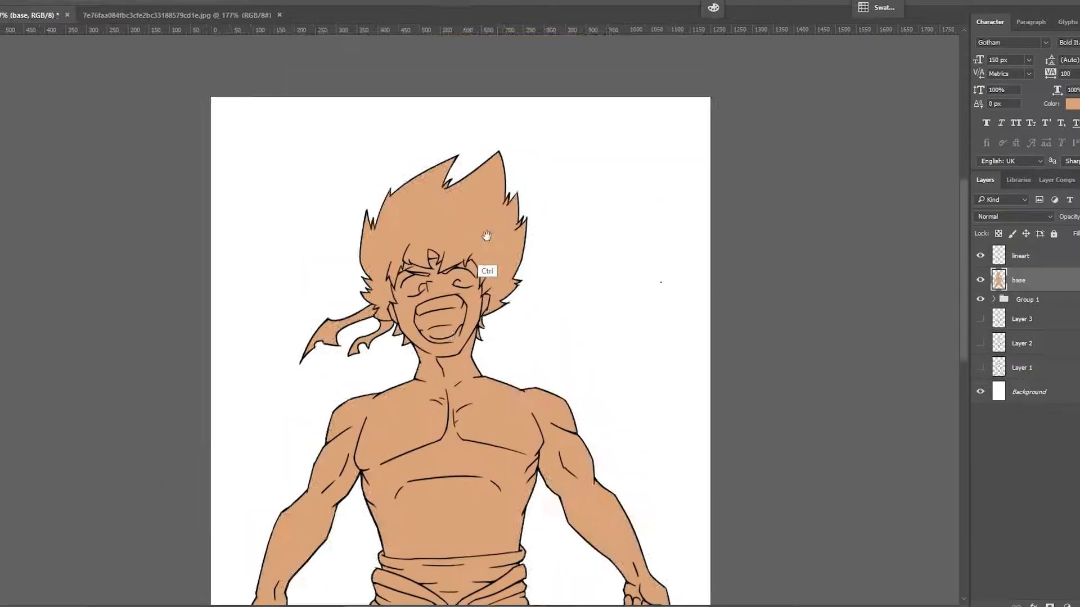
# Step: Add a new layer named "hair" between the lineart and base layers
pyautogui.hotkey('ctrl', 'shift', 'n')
pyautogui.write('hair')
pyautogui.press('Return')
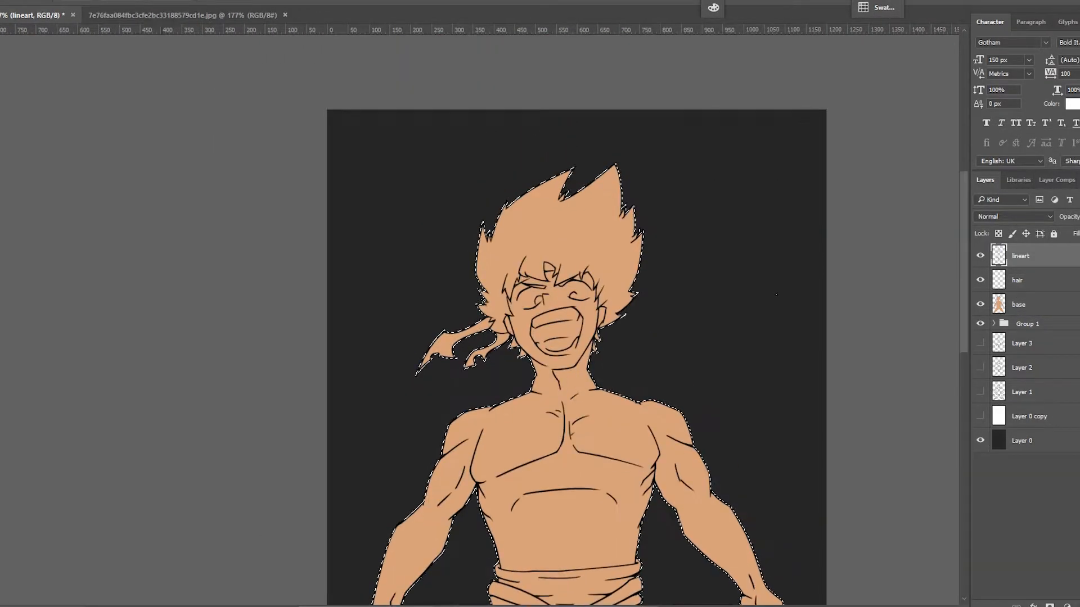
# Step: Paint the hair white on the hair layer within the figure selection, and bring up the reference image
pyautogui.click(1018, 280)
pyautogui.moveTo(478, 191); pyautogui.dragTo(608, 169)
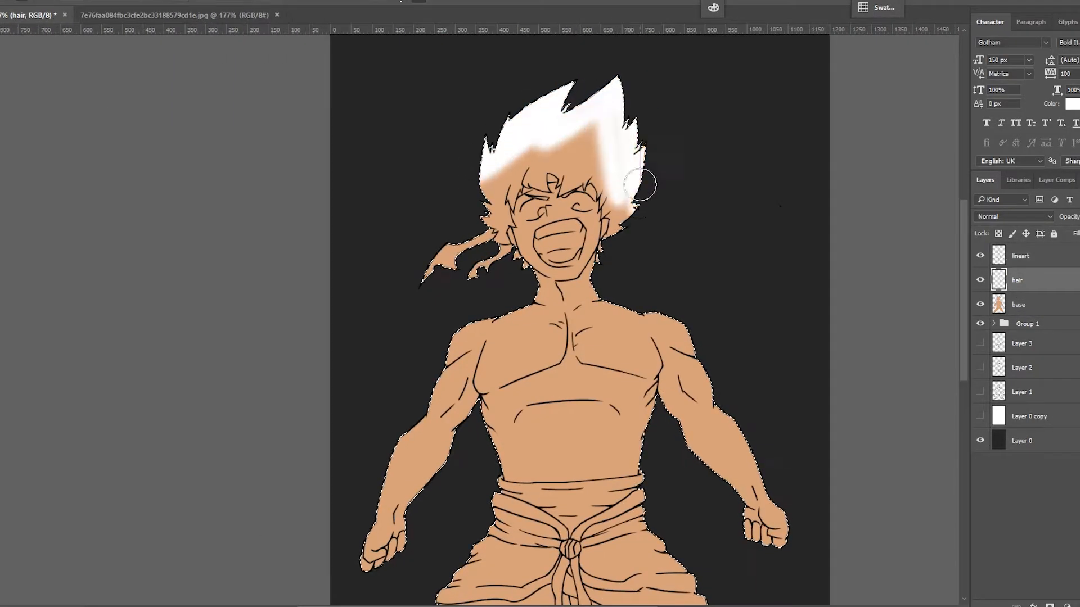
pyautogui.moveTo(478, 186); pyautogui.dragTo(562, 270)
pyautogui.scroll(-3, 506, 225)
pyautogui.scroll(4, 506, 169)
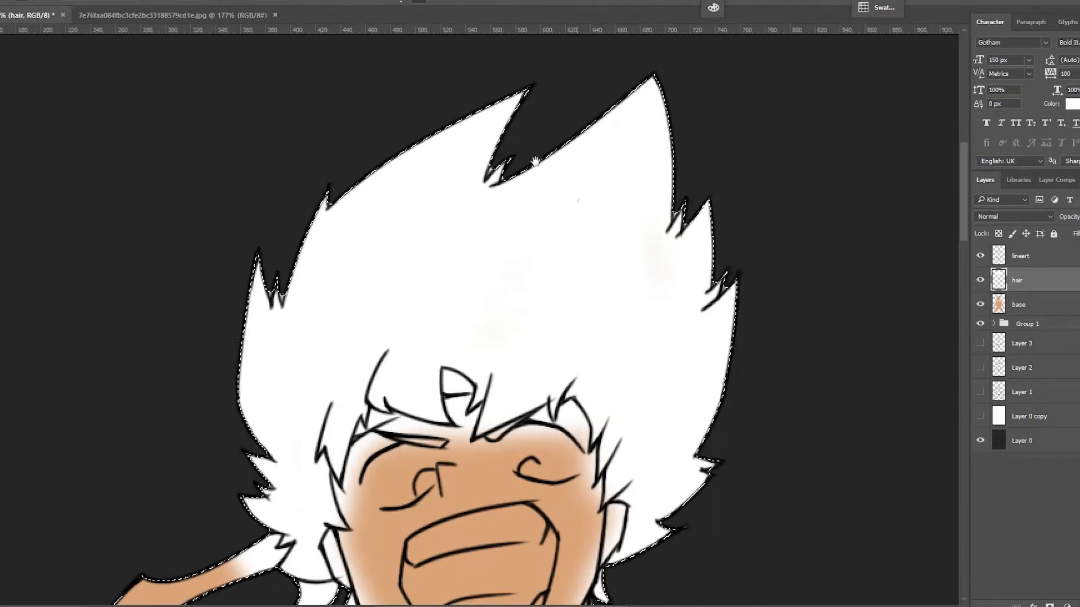
pyautogui.hotkey('ctrl', 'Tab')
pyautogui.scroll(2, 517, 231)
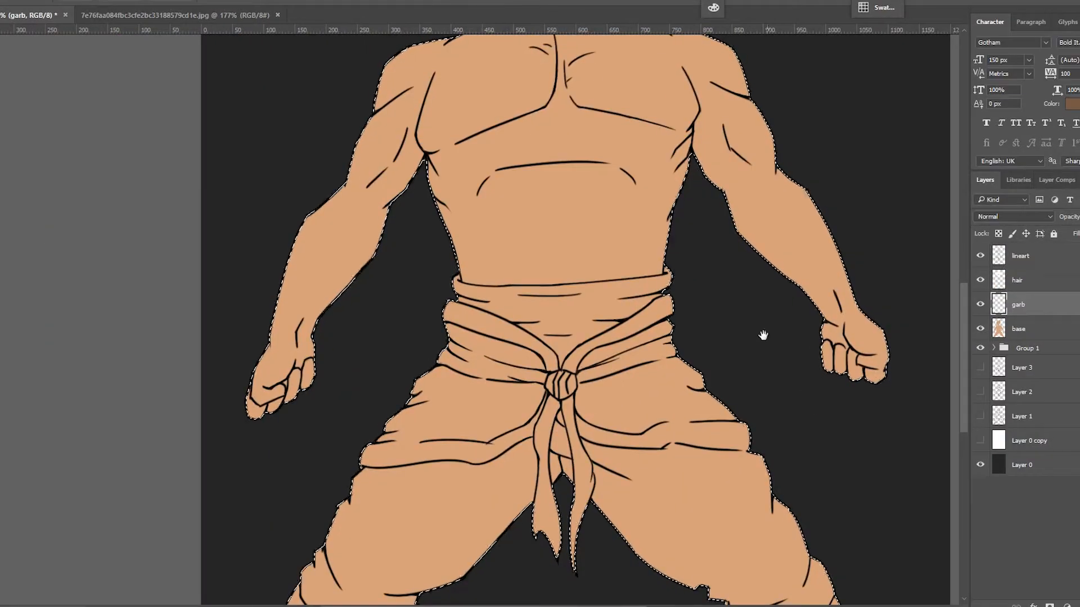
# Step: Paint the waist garb brown on the garb layer and add a layer named "garb-2" above it
pyautogui.moveTo(483, 337)
pyautogui.mouseDown()
pyautogui.moveTo(378, 345)
pyautogui.moveTo(617, 279)
pyautogui.moveTo(675, 248)
pyautogui.mouseUp()
pyautogui.hotkey('ctrl', 'shift', 'n')
pyautogui.write('garb-2')
pyautogui.press('Return')
# Step: Paint the garb's upper bands and lower hems white on the garb-2 layer within the figure selection
pyautogui.scroll(3, 663, 335)
pyautogui.rightClick(459, 301)
pyautogui.press('Escape')
pyautogui.press('x')
pyautogui.moveTo(447, 211)
pyautogui.mouseDown()
pyautogui.moveTo(611, 266)
pyautogui.moveTo(529, 337)
pyautogui.mouseUp()
pyautogui.moveTo(596, 281); pyautogui.dragTo(799, 124)
pyautogui.moveTo(562, 393); pyautogui.dragTo(688, 129)
pyautogui.moveTo(289, 326)
pyautogui.mouseDown()
pyautogui.moveTo(433, 302)
pyautogui.moveTo(619, 236)
pyautogui.mouseUp()
pyautogui.moveTo(787, 270); pyautogui.dragTo(634, 369)
pyautogui.moveTo(917, 388)
pyautogui.mouseDown()
pyautogui.moveTo(842, 371)
pyautogui.moveTo(585, 388)
pyautogui.mouseUp()
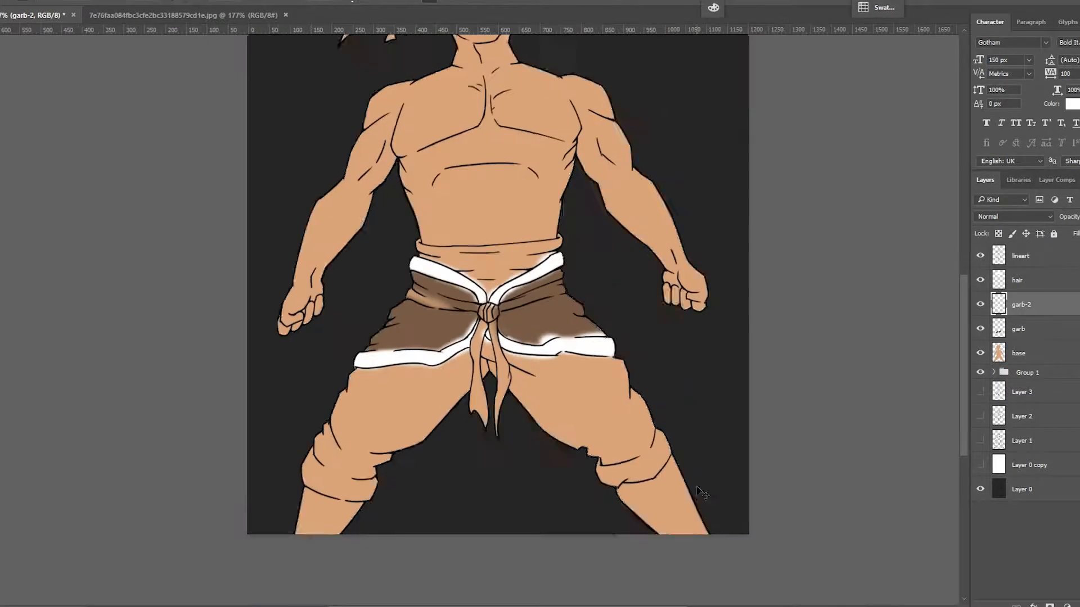
# Step: Paint the belt's knot, middle bands and hanging tails white on a new layer named "belt"
pyautogui.scroll(3, 404, 264)
pyautogui.scroll(-2, 404, 263)
pyautogui.moveTo(579, 242); pyautogui.dragTo(624, 484)
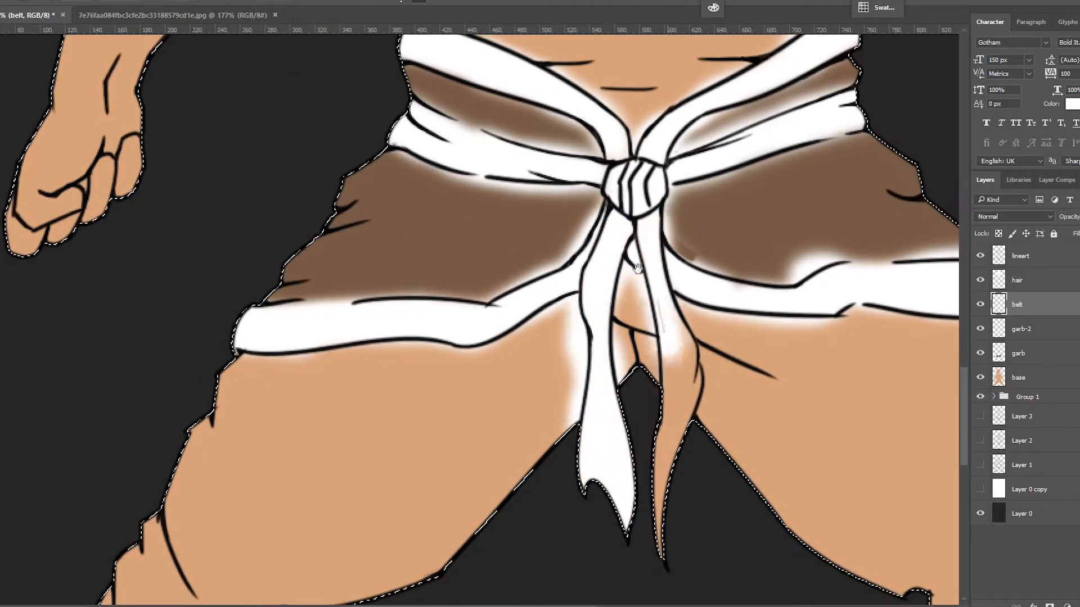
pyautogui.moveTo(629, 298); pyautogui.dragTo(703, 428)
# Step: Paint the waistband and both trouser legs dark grey on a new layer named "pants" between the base and garb layers
pyautogui.scroll(-4, 664, 366)
pyautogui.click(1018, 329)
pyautogui.moveTo(591, 217); pyautogui.dragTo(523, 247)
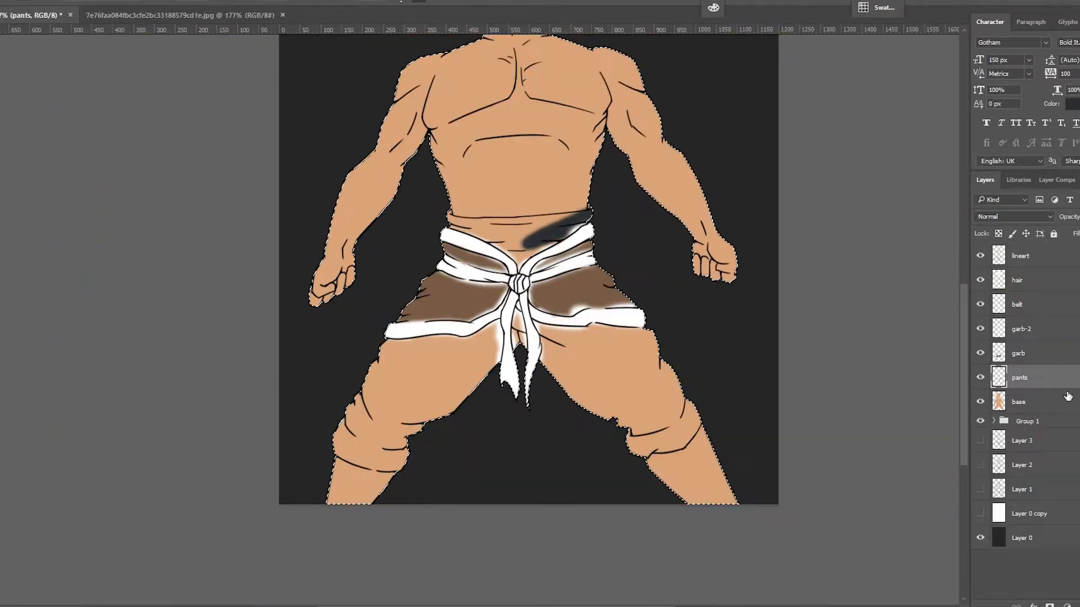
pyautogui.moveTo(461, 220); pyautogui.dragTo(582, 217)
pyautogui.moveTo(366, 388); pyautogui.dragTo(430, 354)
pyautogui.moveTo(346, 428); pyautogui.dragTo(405, 445)
pyautogui.moveTo(344, 377)
pyautogui.mouseDown()
pyautogui.moveTo(461, 382)
pyautogui.moveTo(687, 339)
pyautogui.moveTo(549, 380)
pyautogui.moveTo(619, 394)
pyautogui.mouseUp()
# Step: Add a layer named "collar" above the pants layer and paint both trouser cuffs white
pyautogui.hotkey('ctrl', 'shift', 'n')
pyautogui.write('collar')
pyautogui.press('Return')
pyautogui.moveTo(340, 444); pyautogui.dragTo(398, 461)
pyautogui.moveTo(633, 444); pyautogui.dragTo(695, 424)
pyautogui.moveTo(667, 365); pyautogui.dragTo(680, 429)
# Step: Add a layer named "mouth" above the collar layer and paint the inside of the open mouth near-black
pyautogui.hotkey('ctrl', 'shift', 'n')
pyautogui.write('mouth')
pyautogui.hotkey('ctrl', '+')
pyautogui.moveTo(481, 263); pyautogui.dragTo(543, 253)
pyautogui.hotkey('ctrl', '+')
pyautogui.moveTo(489, 220)
pyautogui.mouseDown()
pyautogui.moveTo(630, 169)
pyautogui.moveTo(619, 205)
pyautogui.mouseUp()
# Step: Add a layer named "teeth" above the mouth layer and paint the upper and lower teeth white
pyautogui.hotkey('ctrl', 'shift', 'n')
pyautogui.write('teeth')
pyautogui.press('Return')
pyautogui.moveTo(489, 225); pyautogui.dragTo(630, 220)
pyautogui.moveTo(523, 293); pyautogui.dragTo(613, 287)
pyautogui.moveTo(568, 253); pyautogui.dragTo(641, 225)
pyautogui.moveTo(539, 338)
pyautogui.mouseDown()
pyautogui.moveTo(587, 361)
pyautogui.moveTo(585, 373)
pyautogui.mouseUp()
# Step: Add a layer named "tongue" above the teeth layer and paint the tongue red
pyautogui.hotkey('ctrl', 'shift', 'n')
pyautogui.write('tongue')
pyautogui.press('Return')
pyautogui.moveTo(498, 315)
pyautogui.mouseDown()
pyautogui.moveTo(582, 304)
pyautogui.moveTo(520, 322)
pyautogui.moveTo(634, 294)
pyautogui.mouseUp()
pyautogui.hotkey('ctrl', '+')
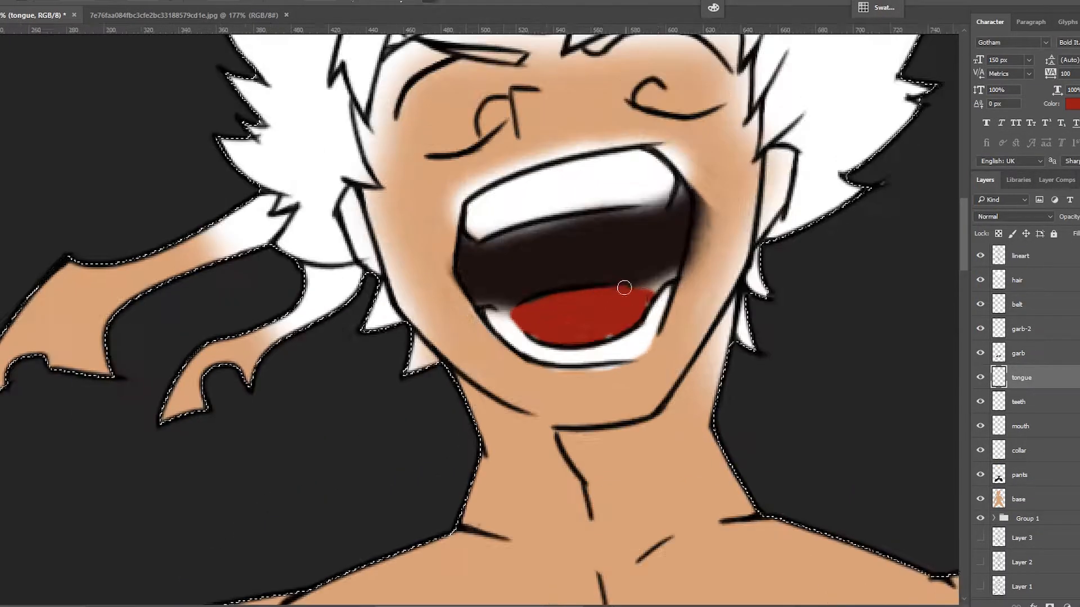
pyautogui.hotkey('ctrl', '-')
pyautogui.hotkey('ctrl', '-')
pyautogui.hotkey('ctrl', '-')
# Step: Add a layer named "eyes" above the tongue layer and paint the whites of both eyes
pyautogui.hotkey('ctrl', 'd')
pyautogui.hotkey('ctrl', '+')
pyautogui.hotkey('ctrl', '+')
pyautogui.moveTo(585, 424)
pyautogui.mouseDown()
pyautogui.moveTo(477, 230)
pyautogui.moveTo(557, 499)
pyautogui.mouseUp()
pyautogui.hotkey('ctrl', 'shift', 'n')
pyautogui.write('eyes')
pyautogui.press('Return')
pyautogui.moveTo(414, 253)
pyautogui.mouseDown()
pyautogui.moveTo(466, 231)
pyautogui.moveTo(398, 247)
pyautogui.moveTo(432, 276)
pyautogui.mouseUp()
pyautogui.rightClick(412, 279)
pyautogui.moveTo(447, 241); pyautogui.dragTo(429, 271)
pyautogui.moveTo(537, 222)
pyautogui.mouseDown()
pyautogui.moveTo(542, 239)
pyautogui.moveTo(580, 234)
pyautogui.moveTo(569, 226)
pyautogui.mouseUp()
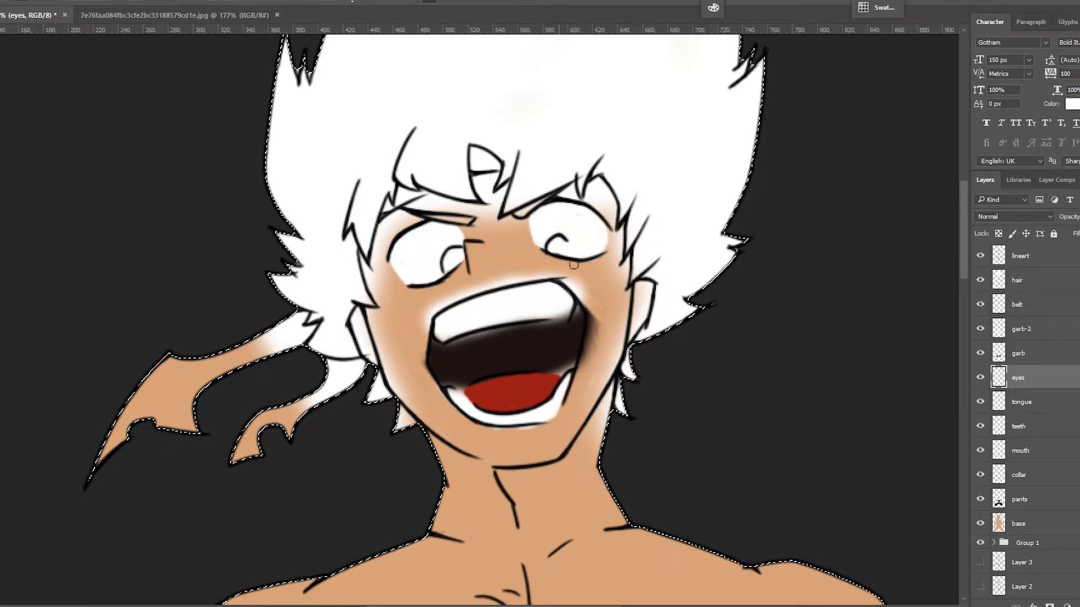
# Step: Add a layer named "pupil" above the eyes layer and paint both irises teal
pyautogui.hotkey('ctrl', 'shift', 'n')
pyautogui.write('pupil')
pyautogui.press('Return')
pyautogui.press('Return')
pyautogui.moveTo(448, 267); pyautogui.dragTo(452, 255)
pyautogui.moveTo(552, 240); pyautogui.dragTo(564, 251)
pyautogui.hotkey('ctrl', '-')
pyautogui.hotkey('ctrl', '-')
pyautogui.hotkey('ctrl', '-')
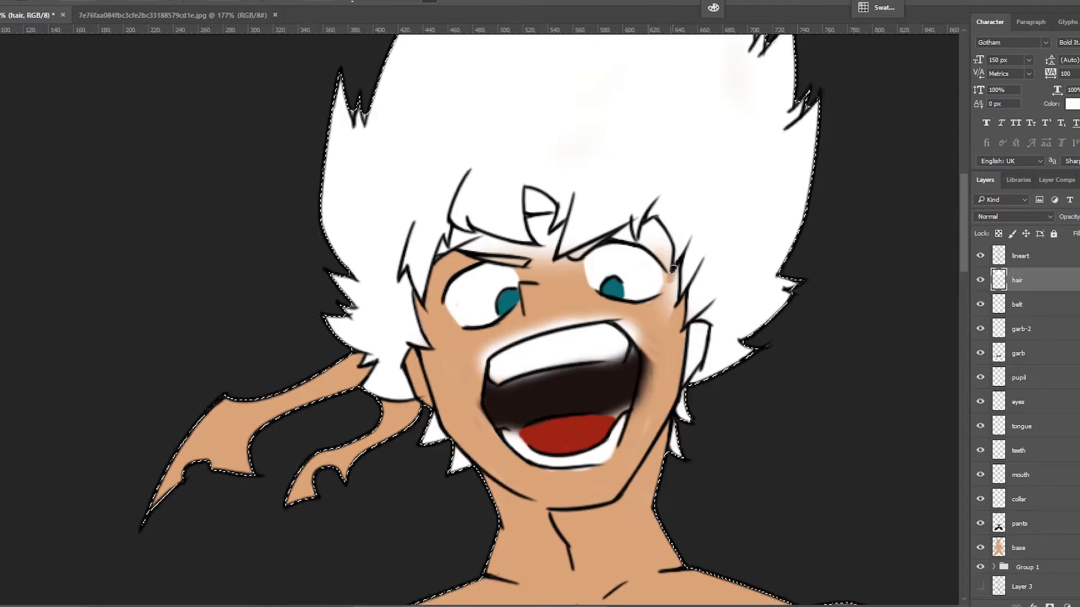
# Step: Erase the white hair and teeth paint that spills onto the face, working on the hair and teeth layers
pyautogui.moveTo(673, 269); pyautogui.dragTo(667, 240)
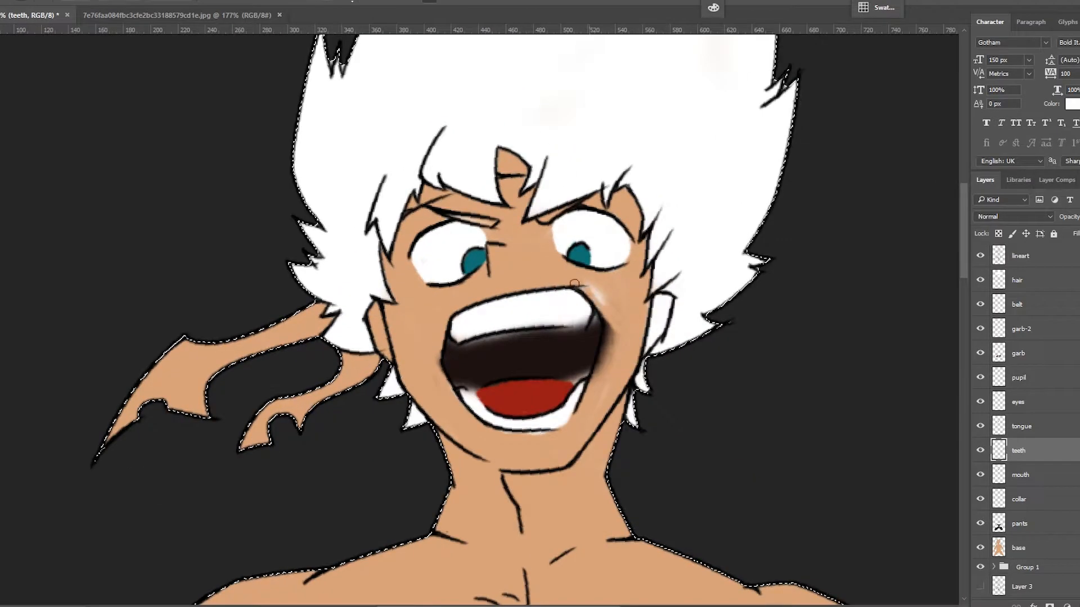
pyautogui.press('r')
pyautogui.moveTo(574, 283)
pyautogui.mouseDown()
pyautogui.moveTo(467, 248)
pyautogui.moveTo(499, 265)
pyautogui.moveTo(493, 363)
pyautogui.mouseUp()
pyautogui.press('r')
pyautogui.moveTo(547, 248); pyautogui.dragTo(411, 329)
# Step: Clean up the dark mouth fill on the mouth layer, sampling the tongue and mouth colours for touch-ups
pyautogui.click(1041, 472)
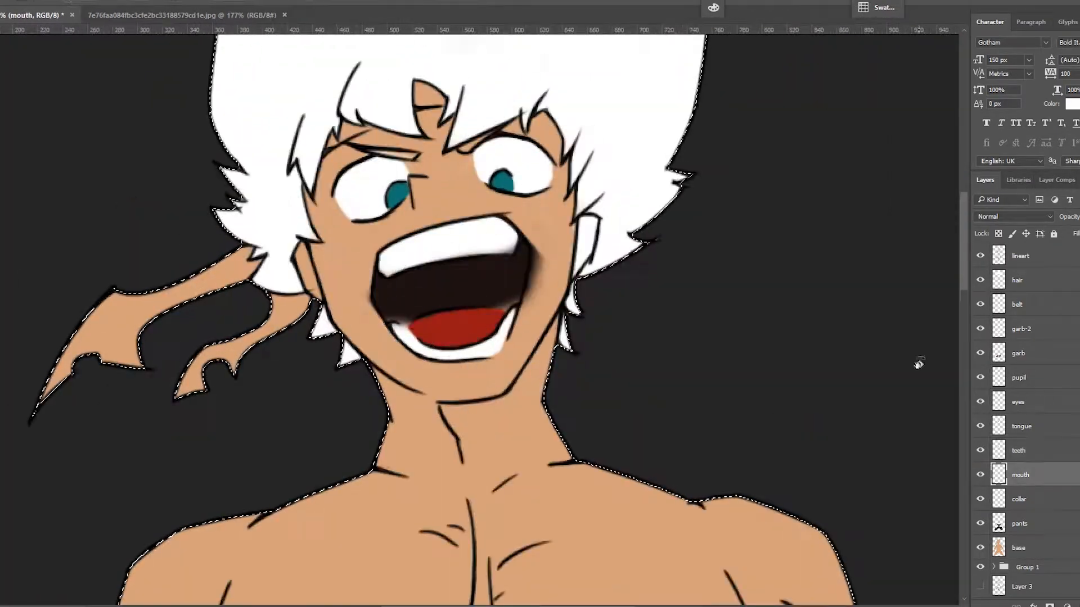
pyautogui.click(1018, 451)
pyautogui.click(1021, 426)
pyautogui.keyDown('alt'); pyautogui.click(436, 329); pyautogui.keyUp('alt')
pyautogui.click(1020, 475)
pyautogui.keyDown('alt'); pyautogui.click(427, 298); pyautogui.keyUp('alt')
pyautogui.press('r')
pyautogui.moveTo(505, 216); pyautogui.dragTo(380, 220)
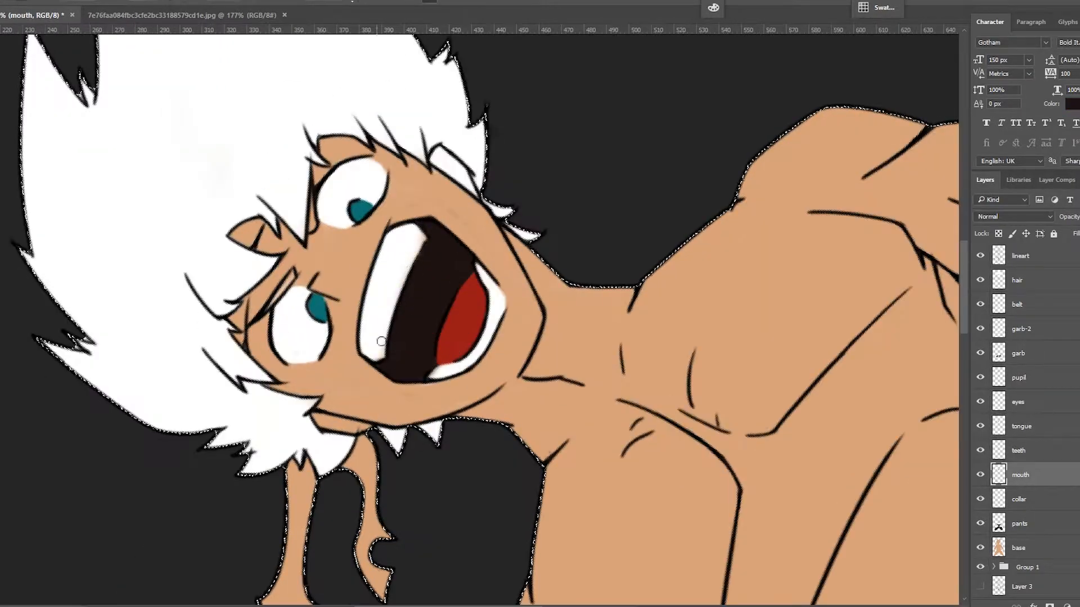
# Step: Touch up the teeth on the teeth layer with a sampled colour and rotate the canvas back
pyautogui.press('Escape')
pyautogui.click(1018, 450)
pyautogui.keyDown('alt'); pyautogui.click(478, 252); pyautogui.keyUp('alt')
pyautogui.scroll(-3, 388, 272)
pyautogui.scroll(3, 504, 356)
pyautogui.press('r')
pyautogui.moveTo(504, 356); pyautogui.dragTo(361, 135)
# Step: On the garb-2 layer, erase the white overspill along the upper bands against the dark waistband
pyautogui.click(1018, 353)
pyautogui.press('Escape')
pyautogui.hotkey('ctrl', 'd')
pyautogui.click(1022, 329)
pyautogui.moveTo(422, 188); pyautogui.dragTo(478, 257)
pyautogui.moveTo(411, 239); pyautogui.dragTo(485, 263)
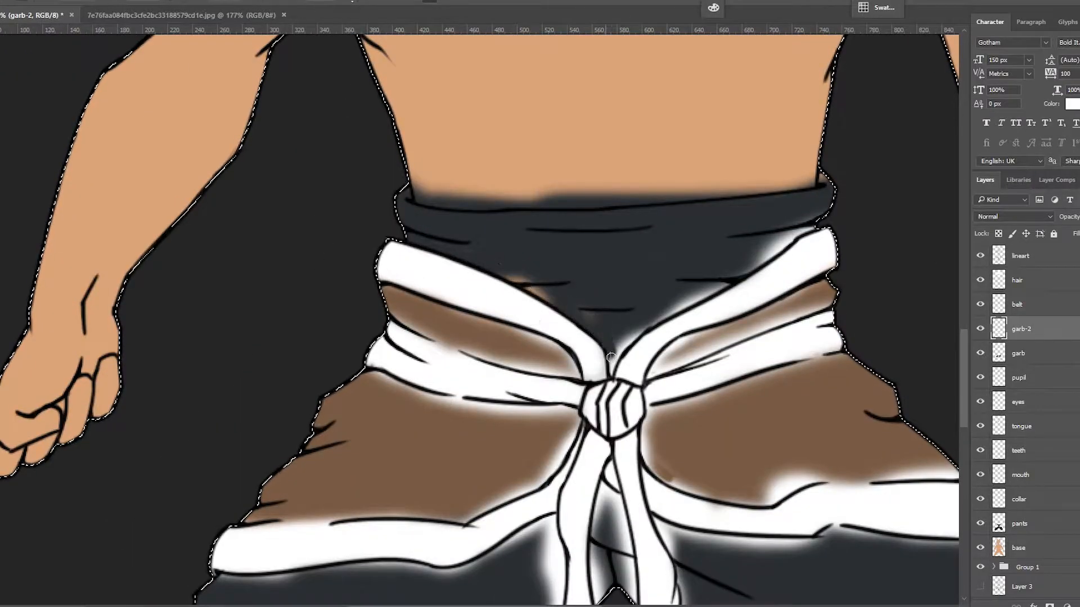
pyautogui.moveTo(677, 304); pyautogui.dragTo(813, 227)
# Step: Erase the white overspill around the garb's lower hem and inner band edges on the garb-2 layer
pyautogui.press('r')
pyautogui.moveTo(521, 212); pyautogui.dragTo(580, 297)
pyautogui.moveTo(424, 181); pyautogui.dragTo(488, 316)
pyautogui.press('r')
pyautogui.moveTo(516, 408); pyautogui.dragTo(554, 360)
pyautogui.moveTo(524, 405); pyautogui.dragTo(514, 313)
pyautogui.moveTo(415, 327)
pyautogui.mouseDown()
pyautogui.moveTo(472, 371)
pyautogui.moveTo(521, 288)
pyautogui.mouseUp()
pyautogui.press('r')
# Step: Clean both edges of the hem on the other thigh by erasing stray white from the brown cloth and trousers
pyautogui.moveTo(478, 226); pyautogui.dragTo(481, 130)
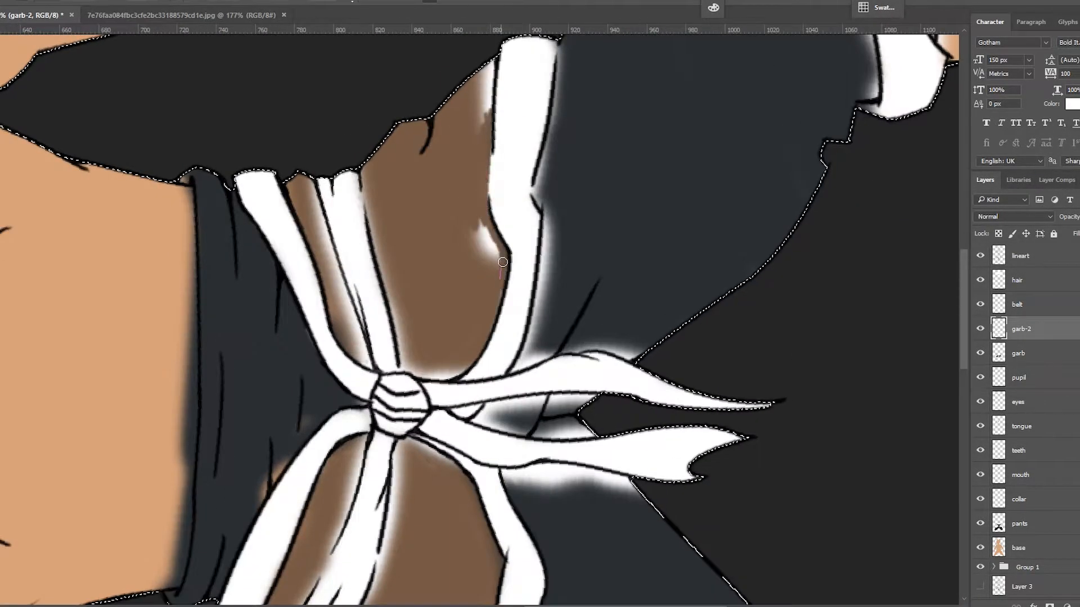
pyautogui.moveTo(479, 269); pyautogui.dragTo(480, 309)
pyautogui.moveTo(487, 164); pyautogui.dragTo(490, 111)
pyautogui.moveTo(569, 104)
pyautogui.mouseDown()
pyautogui.moveTo(543, 247)
pyautogui.moveTo(540, 369)
pyautogui.mouseUp()
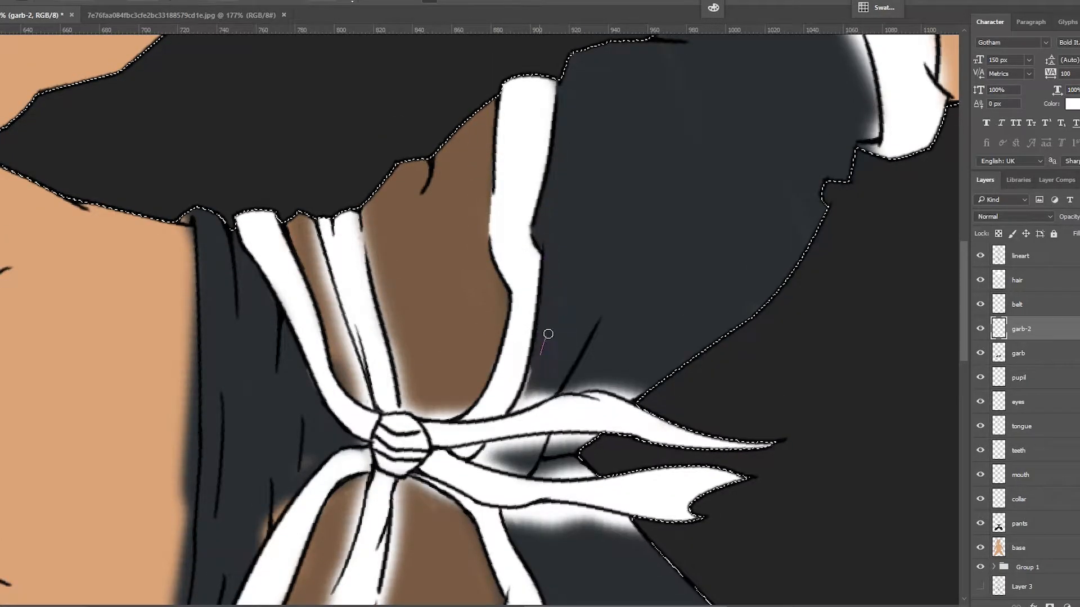
pyautogui.press('r')
pyautogui.moveTo(568, 185); pyautogui.dragTo(675, 411)
pyautogui.hotkey('ctrl', '-')
pyautogui.moveTo(487, 313); pyautogui.dragTo(602, 309)
# Step: On the belt layer, erase the white overspill along the middle band and beside the knot
pyautogui.click(1017, 304)
pyautogui.hotkey('ctrl', '+')
pyautogui.press('r')
pyautogui.moveTo(450, 173); pyautogui.dragTo(598, 230)
pyautogui.moveTo(512, 185); pyautogui.dragTo(521, 402)
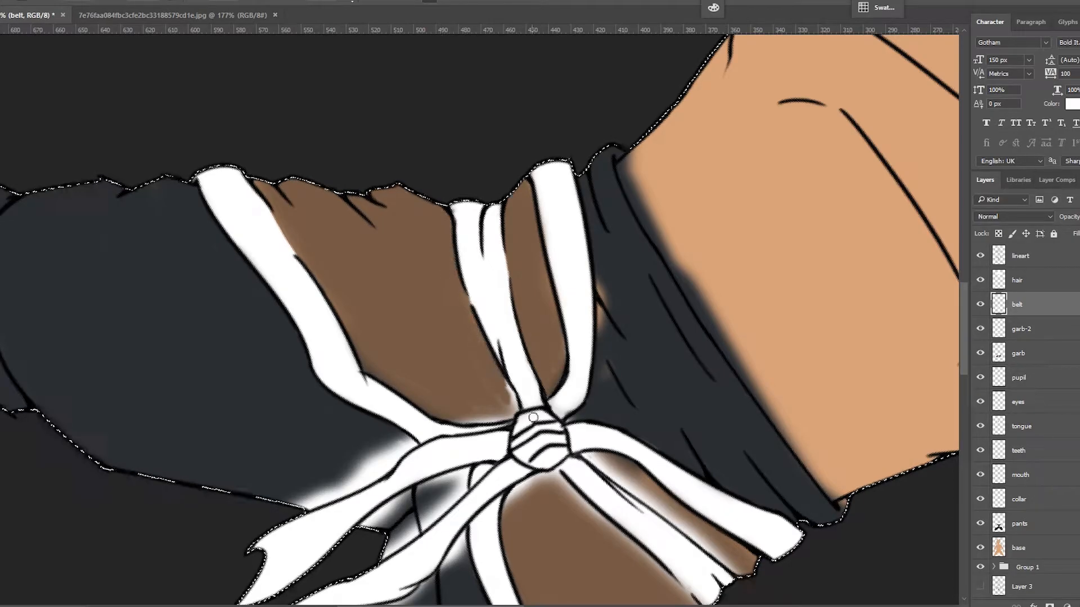
pyautogui.moveTo(455, 414); pyautogui.dragTo(511, 419)
# Step: Erase the remaining white overspill along the opposite middle band and around the knot on the belt layer
pyautogui.press('r')
pyautogui.moveTo(591, 315); pyautogui.dragTo(484, 186)
pyautogui.moveTo(532, 286)
pyautogui.mouseDown()
pyautogui.moveTo(550, 347)
pyautogui.moveTo(573, 281)
pyautogui.mouseUp()
pyautogui.press('r')
pyautogui.moveTo(540, 213); pyautogui.dragTo(372, 248)
pyautogui.moveTo(514, 132); pyautogui.dragTo(463, 303)
pyautogui.moveTo(456, 116); pyautogui.dragTo(423, 291)
pyautogui.press('r')
pyautogui.moveTo(498, 205); pyautogui.dragTo(666, 251)
pyautogui.moveTo(515, 259); pyautogui.dragTo(530, 281)
# Step: Sample the garb's brown and fill the gap beside the belt bands on the garb layer
pyautogui.click(1014, 330)
pyautogui.click(1007, 354)
pyautogui.keyDown('alt'); pyautogui.click(467, 330); pyautogui.keyUp('alt')
pyautogui.moveTo(558, 246); pyautogui.dragTo(597, 214)
# Step: Erase the white overspill around the belt's hanging tails, working on the garb-2 and belt layers
pyautogui.click(1019, 330)
pyautogui.press('e')
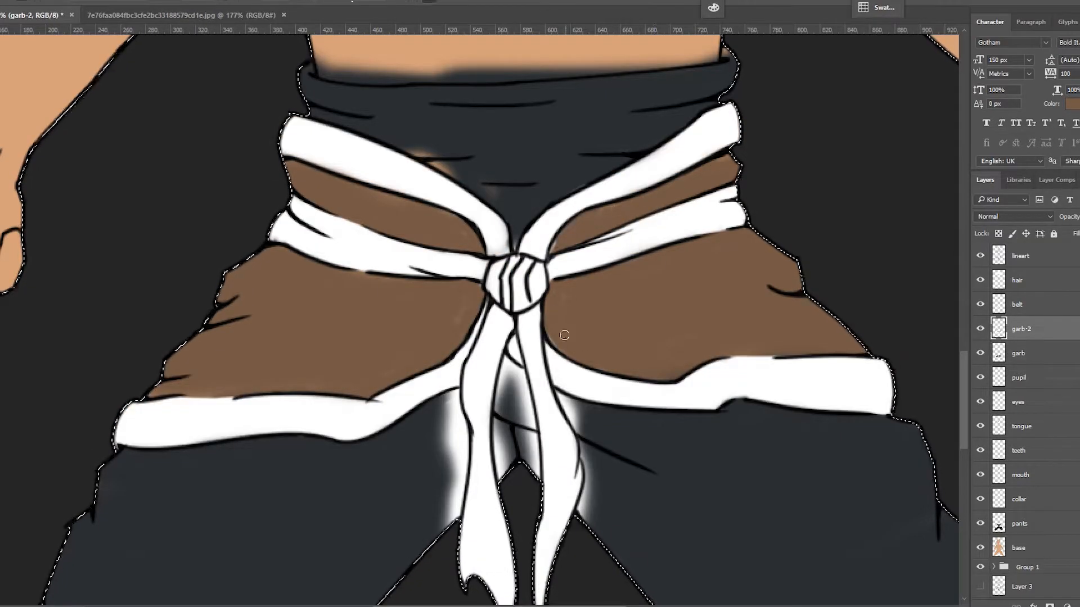
pyautogui.click(563, 274)
pyautogui.moveTo(578, 298); pyautogui.dragTo(581, 176)
pyautogui.moveTo(506, 270)
pyautogui.mouseDown()
pyautogui.moveTo(511, 374)
pyautogui.moveTo(520, 270)
pyautogui.mouseUp()
pyautogui.moveTo(454, 275); pyautogui.dragTo(469, 318)
pyautogui.moveTo(453, 276); pyautogui.dragTo(449, 343)
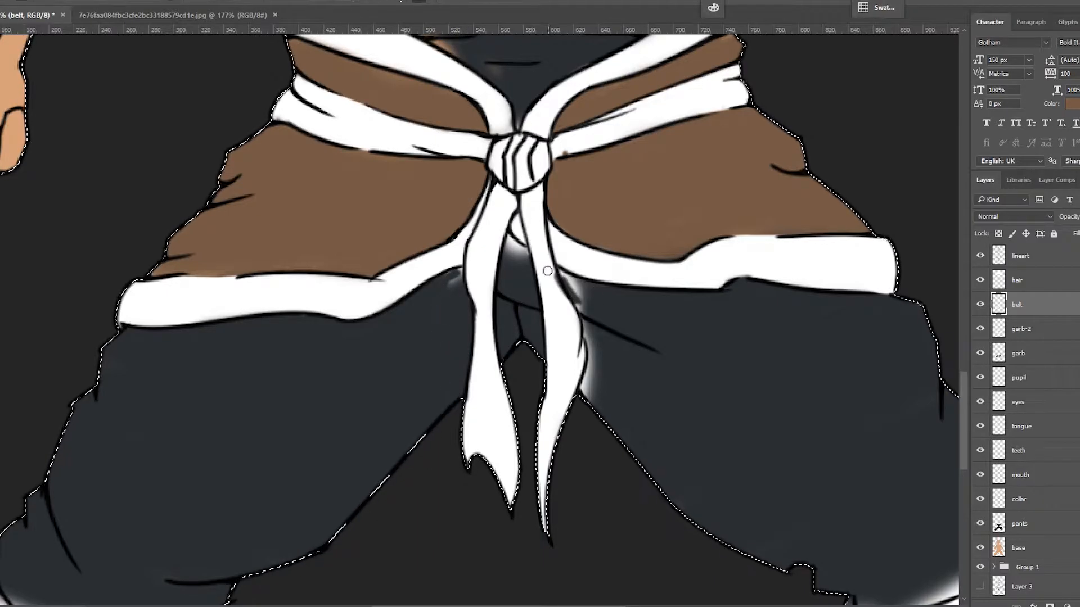
pyautogui.moveTo(581, 293); pyautogui.dragTo(589, 399)
# Step: Check the belt by toggling its layer's visibility, and erase the leftover white between and beside the tails on garb-2
pyautogui.click(980, 305)
pyautogui.click(981, 305)
pyautogui.click(1021, 329)
pyautogui.moveTo(451, 283); pyautogui.dragTo(528, 253)
pyautogui.moveTo(557, 273); pyautogui.dragTo(585, 288)
pyautogui.scroll(3, 585, 288)
pyautogui.hotkey('alt', ']')
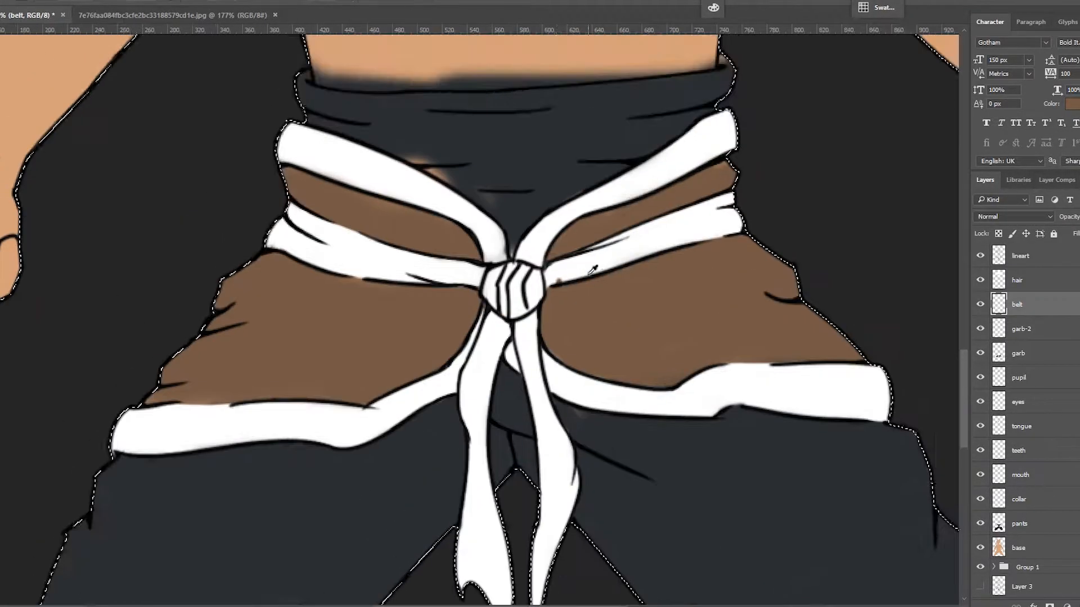
# Step: Touch up the brown cloth along the belt band on the garb layer with a sampled colour, and select the lineart layer
pyautogui.hotkey('ctrl', '-')
pyautogui.hotkey('ctrl', '+')
pyautogui.click(1019, 353)
pyautogui.keyDown('alt'); pyautogui.click(588, 252); pyautogui.keyUp('alt')
pyautogui.moveTo(588, 252); pyautogui.dragTo(704, 239)
pyautogui.hotkey('ctrl', '-')
pyautogui.click(1020, 256)
pyautogui.hotkey('ctrl', '+')
pyautogui.hotkey('ctrl', '-')
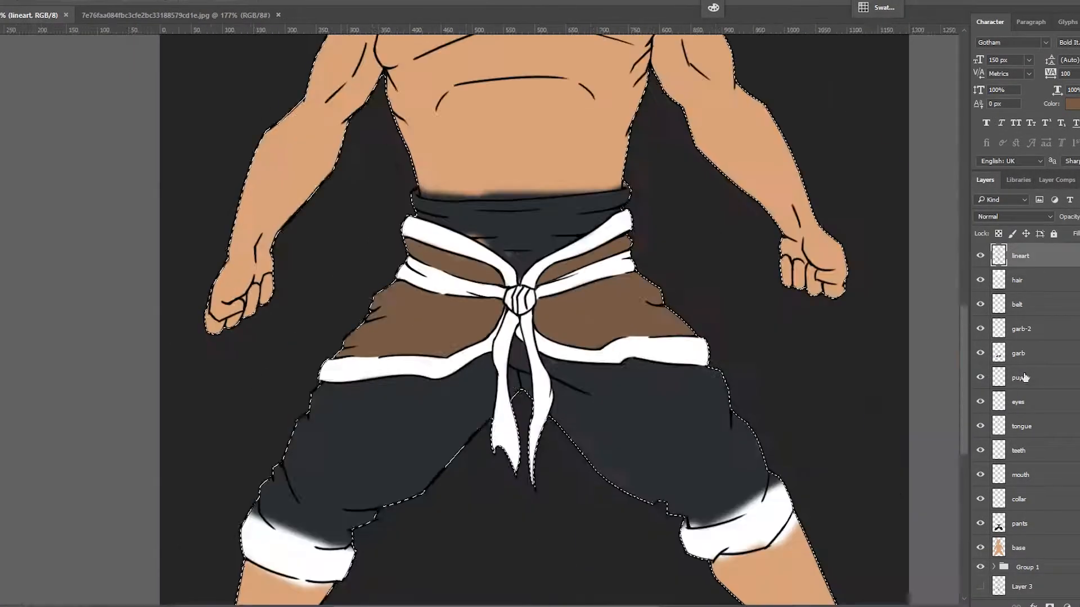
# Step: Erase the dark overspill along the skin above the waistband on the pants layer
pyautogui.click(1019, 523)
pyautogui.rightClick(695, 337)
pyautogui.moveTo(430, 188); pyautogui.dragTo(464, 186)
pyautogui.moveTo(604, 189); pyautogui.dragTo(618, 184)
pyautogui.moveTo(663, 240); pyautogui.dragTo(601, 506)
pyautogui.press('r')
pyautogui.moveTo(423, 276)
pyautogui.mouseDown()
pyautogui.moveTo(543, 287)
pyautogui.moveTo(523, 264)
pyautogui.mouseUp()
pyautogui.hotkey('ctrl', '+')
pyautogui.hotkey('ctrl', '+')
pyautogui.press('e')
pyautogui.rightClick(607, 139)
pyautogui.moveTo(588, 214)
pyautogui.mouseDown()
pyautogui.moveTo(578, 133)
pyautogui.moveTo(513, 182)
pyautogui.mouseUp()
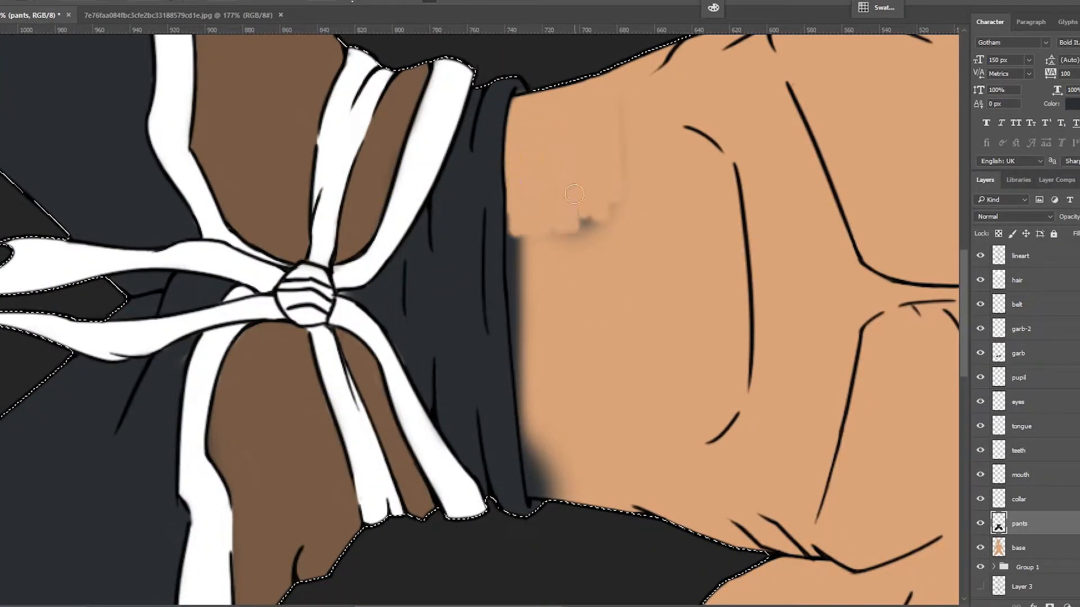
# Step: On the collar layer, erase the white overspill around the trouser cuff on the leg at the viewer's left
pyautogui.press('r')
pyautogui.moveTo(553, 317); pyautogui.dragTo(459, 310)
pyautogui.click(1019, 500)
pyautogui.moveTo(306, 113); pyautogui.dragTo(324, 310)
pyautogui.press('r')
pyautogui.moveTo(459, 310); pyautogui.dragTo(431, 327)
pyautogui.moveTo(444, 169)
pyautogui.mouseDown()
pyautogui.moveTo(510, 139)
pyautogui.moveTo(432, 319)
pyautogui.mouseUp()
pyautogui.moveTo(365, 143)
pyautogui.mouseDown()
pyautogui.moveTo(344, 216)
pyautogui.moveTo(344, 289)
pyautogui.mouseUp()
pyautogui.rightClick(429, 260)
pyautogui.moveTo(442, 225); pyautogui.dragTo(429, 315)
pyautogui.rightClick(429, 132)
pyautogui.moveTo(470, 193); pyautogui.dragTo(516, 193)
pyautogui.moveTo(419, 298); pyautogui.dragTo(429, 344)
# Step: Erase the white overspill above and below the other leg's cuff on the collar layer, and select the pants layer
pyautogui.press('r')
pyautogui.moveTo(428, 241)
pyautogui.mouseDown()
pyautogui.moveTo(571, 289)
pyautogui.moveTo(453, 299)
pyautogui.mouseUp()
pyautogui.moveTo(700, 363)
pyautogui.mouseDown()
pyautogui.moveTo(737, 301)
pyautogui.moveTo(678, 371)
pyautogui.mouseUp()
pyautogui.press('r')
pyautogui.moveTo(675, 371)
pyautogui.mouseDown()
pyautogui.moveTo(653, 206)
pyautogui.moveTo(588, 304)
pyautogui.mouseUp()
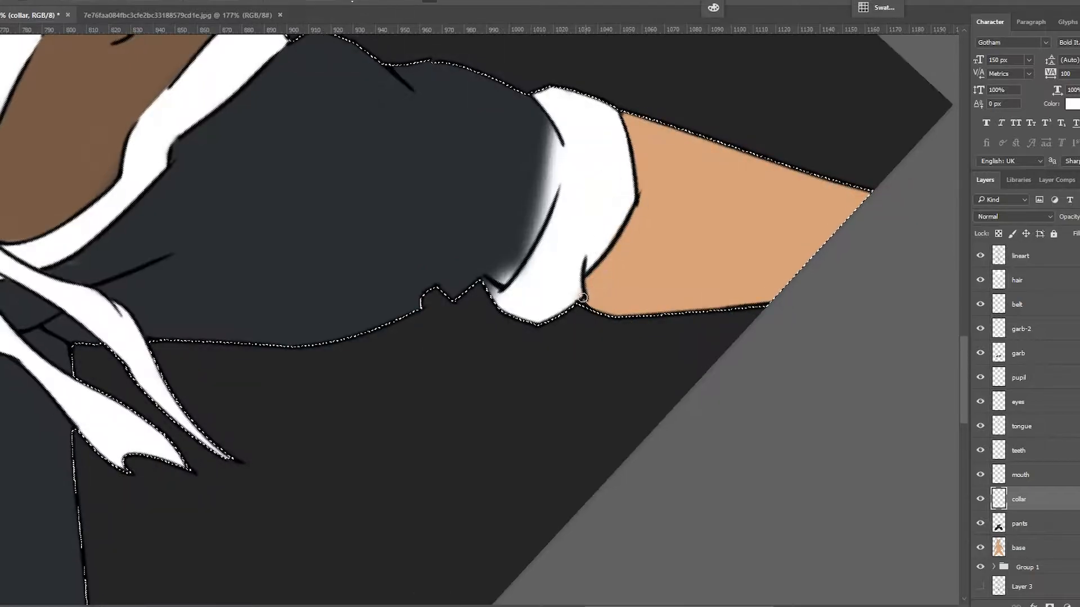
pyautogui.moveTo(559, 153); pyautogui.dragTo(546, 166)
pyautogui.press('r')
pyautogui.moveTo(538, 217); pyautogui.dragTo(581, 344)
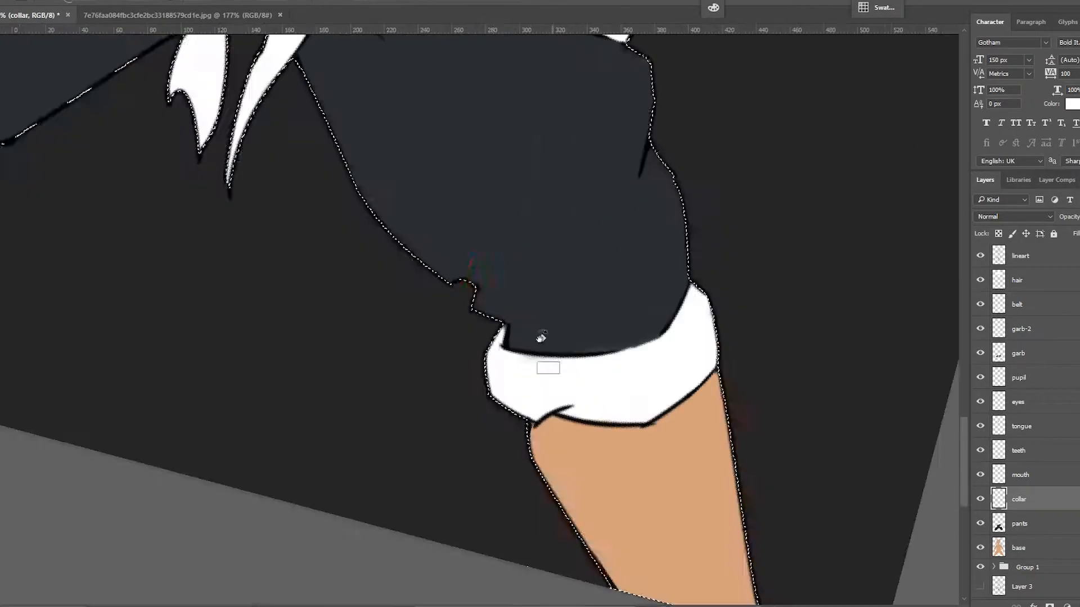
pyautogui.scroll(-2, 602, 277)
pyautogui.click(1019, 524)
pyautogui.press('Escape')
pyautogui.rightClick(497, 315)
pyautogui.moveTo(476, 237); pyautogui.dragTo(529, 563)
# Step: Touch up the white of the lower teeth on the teeth layer, temporarily raising that layer in the stack
pyautogui.scroll(2, 554, 169)
pyautogui.click(1018, 280)
pyautogui.click(1025, 475)
pyautogui.moveTo(1030, 456); pyautogui.dragTo(1021, 269)
pyautogui.moveTo(497, 404); pyautogui.dragTo(579, 373)
pyautogui.hotkey('ctrl', 'z')
pyautogui.click(1078, 216)
pyautogui.moveTo(1071, 233); pyautogui.dragTo(1079, 234)
pyautogui.moveTo(788, 444); pyautogui.dragTo(870, 376)
pyautogui.moveTo(1020, 329); pyautogui.dragTo(1021, 462)
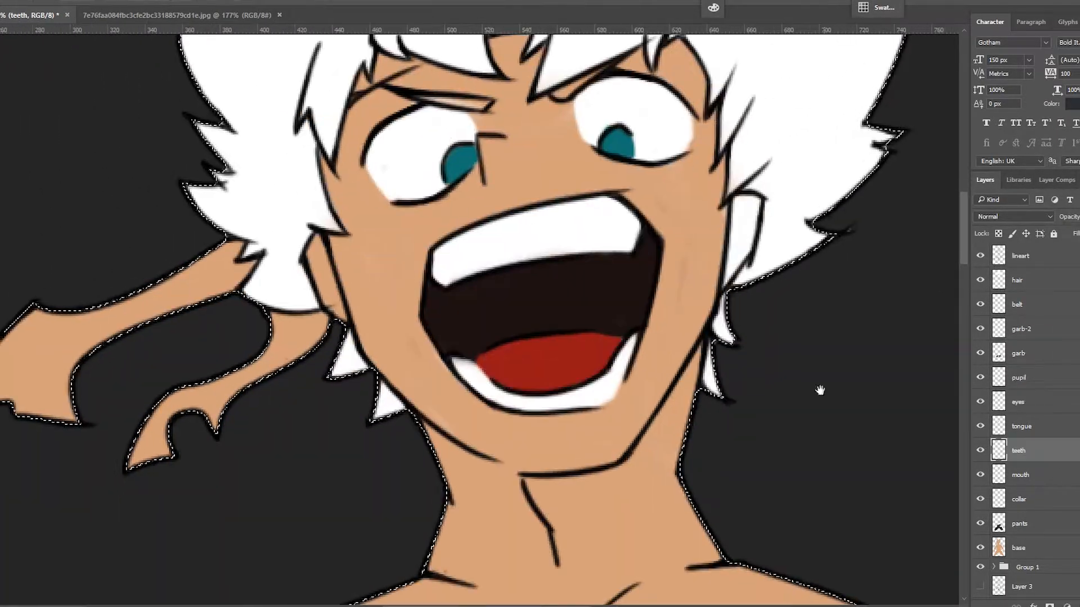
# Step: Erase the white hair colour covering the ear at the viewer's right on the hair layer
pyautogui.click(1018, 280)
pyautogui.moveTo(749, 224); pyautogui.dragTo(744, 271)
pyautogui.moveTo(763, 230); pyautogui.dragTo(757, 256)
pyautogui.moveTo(731, 259); pyautogui.dragTo(698, 320)
# Step: Create a new layer named headband and sample the headband's dark colour from the reference image
pyautogui.hotkey('ctrl', '-')
pyautogui.hotkey('ctrl', '-')
pyautogui.hotkey('ctrl', 'shift', 'n')
pyautogui.write('headband')
pyautogui.press('Return')
pyautogui.hotkey('ctrl', 'Tab')
pyautogui.moveTo(605, 68)
pyautogui.mouseDown()
pyautogui.moveTo(464, 280)
pyautogui.moveTo(460, 235)
pyautogui.mouseUp()
pyautogui.keyDown('alt'); pyautogui.click(476, 314); pyautogui.keyUp('alt')
pyautogui.hotkey('ctrl', 'Tab')
# Step: Paint the headband's flowing tails dark grey and move the headband layer below the hair layer
pyautogui.moveTo(101, 467); pyautogui.dragTo(247, 351)
pyautogui.moveTo(239, 464)
pyautogui.mouseDown()
pyautogui.moveTo(263, 354)
pyautogui.moveTo(281, 341)
pyautogui.mouseUp()
pyautogui.moveTo(1025, 280); pyautogui.dragTo(1025, 315)
pyautogui.moveTo(416, 203); pyautogui.dragTo(387, 208)
pyautogui.moveTo(255, 358); pyautogui.dragTo(307, 333)
pyautogui.moveTo(307, 409); pyautogui.dragTo(360, 380)
pyautogui.moveTo(366, 383); pyautogui.dragTo(419, 328)
# Step: Erase the white hair paint from the headband areas showing between the fringe strands on the hair layer
pyautogui.click(1017, 280)
pyautogui.press('e')
pyautogui.moveTo(495, 331)
pyautogui.mouseDown()
pyautogui.moveTo(499, 398)
pyautogui.moveTo(526, 439)
pyautogui.mouseUp()
pyautogui.moveTo(553, 215)
pyautogui.mouseDown()
pyautogui.moveTo(576, 232)
pyautogui.moveTo(609, 116)
pyautogui.mouseUp()
# Step: Sample colours around the forehead and patch the visible headband piece on the headband layer
pyautogui.click(1025, 305)
pyautogui.click(1016, 280)
pyautogui.keyDown('alt'); pyautogui.click(589, 221); pyautogui.keyUp('alt')
pyautogui.keyDown('alt'); pyautogui.click(483, 298); pyautogui.keyUp('alt')
pyautogui.click(1028, 570)
pyautogui.click(1026, 304)
pyautogui.moveTo(471, 315); pyautogui.dragTo(468, 286)
# Step: Fill the background Layer 0 with mid grey and set its full layer lock
pyautogui.hotkey('ctrl', '-')
pyautogui.hotkey('ctrl', '-')
pyautogui.moveTo(551, 452); pyautogui.dragTo(542, 181)
pyautogui.scroll(-5, 1046, 478)
pyautogui.click(1040, 588)
pyautogui.hotkey('alt', 'BackSpace')
pyautogui.hotkey('alt', 'BackSpace')
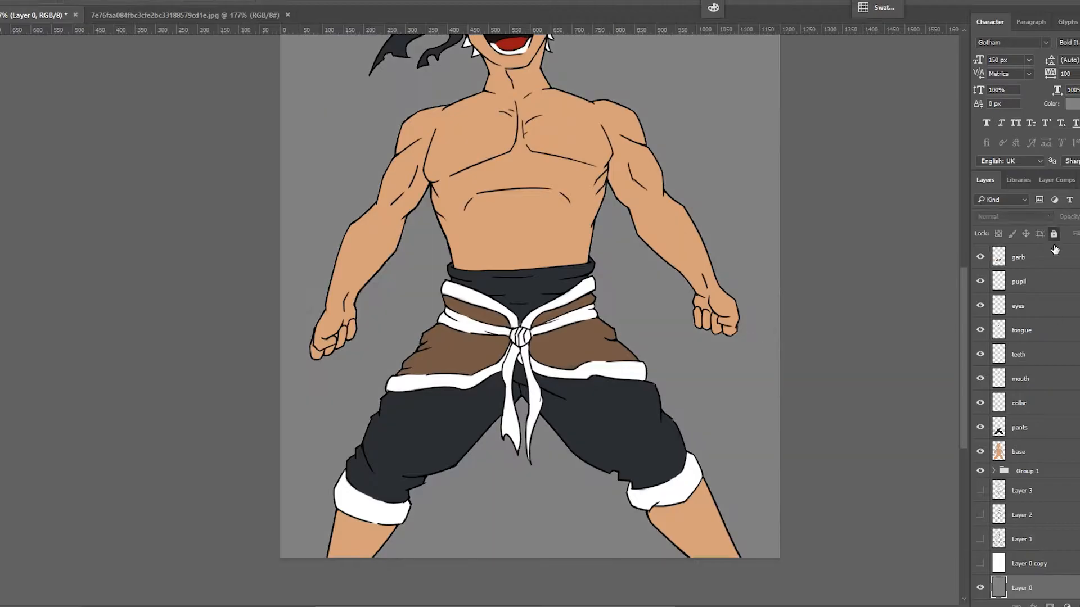
pyautogui.click(1053, 234)
# Step: Select the empty areas around the figure from the lineart layer and invert the selection to the figure
pyautogui.scroll(5, 1041, 394)
pyautogui.click(1020, 256)
pyautogui.keyDown('shift'); pyautogui.click(506, 486); pyautogui.keyUp('shift')
pyautogui.hotkey('ctrl', 'shift', 'i')
pyautogui.click(102, 1)
pyautogui.press('Escape')
pyautogui.hotkey('ctrl', '+')
pyautogui.hotkey('ctrl', '+')
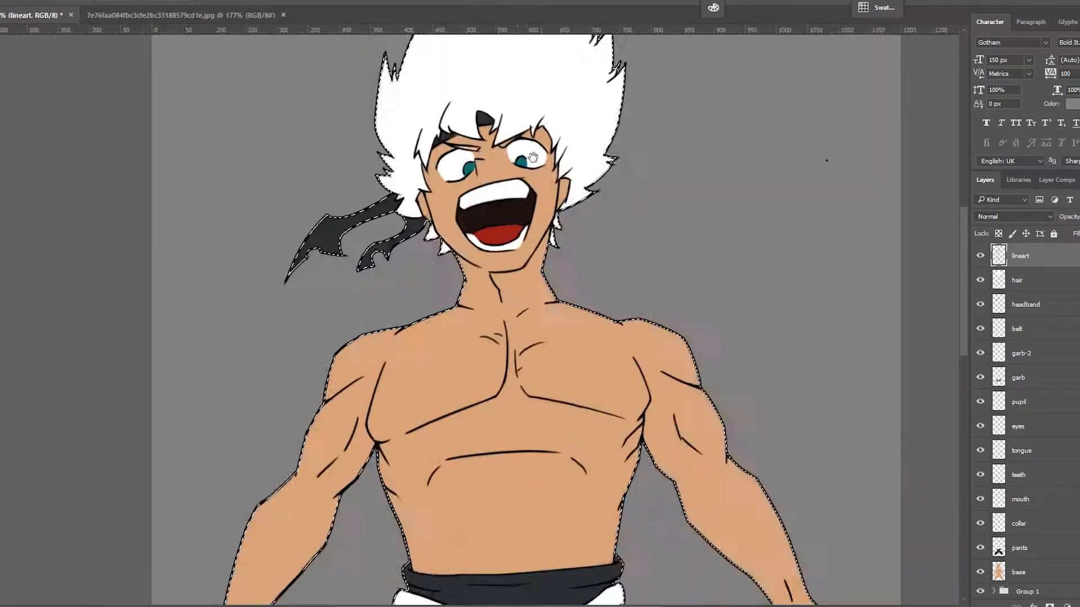
# Step: Reset to the default colours and set up the brush for touching up the hair layer
pyautogui.click(1045, 285)
pyautogui.hotkey('ctrl', '+')
pyautogui.hotkey('ctrl', '+')
pyautogui.press('b')
pyautogui.press('d')
pyautogui.rightClick(496, 343)
pyautogui.moveTo(371, 152)
pyautogui.mouseDown()
pyautogui.moveTo(566, 360)
pyautogui.moveTo(582, 354)
pyautogui.mouseUp()
pyautogui.doubleClick(579, 482)
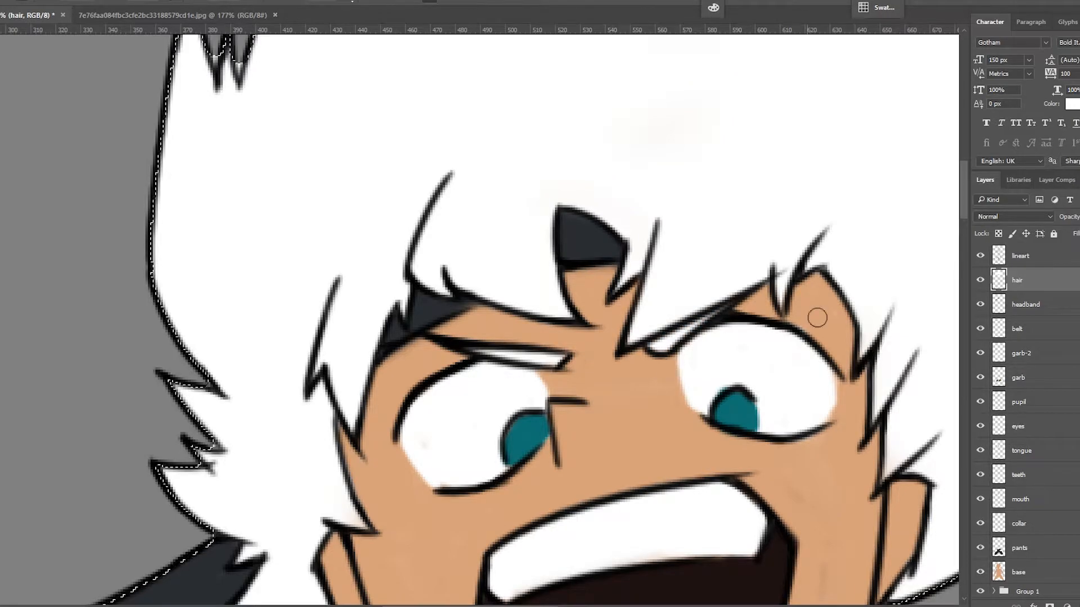
# Step: Clear the selection and check the whole figure's flat colours and line art
pyautogui.click(1021, 256)
pyautogui.hotkey('ctrl', 'd')
pyautogui.hotkey('ctrl', '-')
pyautogui.hotkey('ctrl', '-')
pyautogui.hotkey('ctrl', '-')
pyautogui.hotkey('ctrl', '-')
pyautogui.moveTo(690, 540); pyautogui.dragTo(718, 316)
pyautogui.moveTo(682, 106); pyautogui.dragTo(666, 289)
pyautogui.hotkey('ctrl', '+')
pyautogui.hotkey('ctrl', '+')
# Step: Add a layer named hair-shadows above the hair layer and place it in a group named hair
pyautogui.click(1016, 280)
pyautogui.hotkey('ctrl', 'shift', 'n')
pyautogui.write('hair-shadows')
pyautogui.press('Return')
pyautogui.hotkey('ctrl', 'g')
pyautogui.doubleClick(1032, 277)
pyautogui.write('hair')
# Step: Consult the reference and paint the first grey shadows on the small strands beside the ear and at the neck
pyautogui.click(203, 15)
pyautogui.hotkey('ctrl', 'Tab')
pyautogui.hotkey('ctrl', 'Tab')
pyautogui.hotkey('ctrl', 'Tab')
pyautogui.rightClick(448, 410)
pyautogui.moveTo(401, 527)
pyautogui.mouseDown()
pyautogui.moveTo(448, 410)
pyautogui.moveTo(459, 421)
pyautogui.mouseUp()
pyautogui.doubleClick(523, 480)
pyautogui.hotkey('ctrl', 'Tab')
pyautogui.hotkey('ctrl', 'Tab')
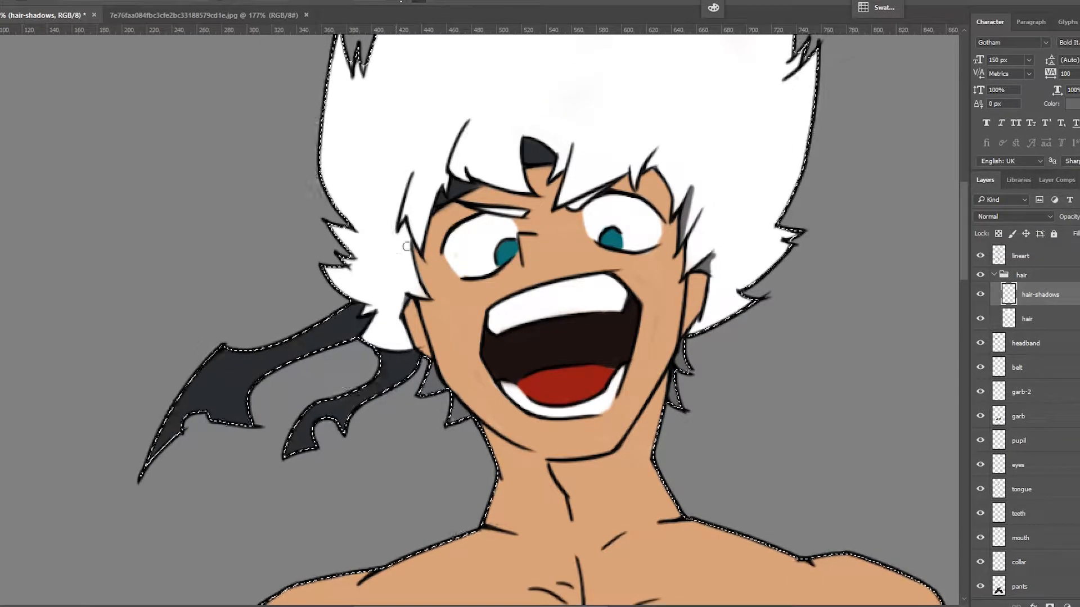
# Step: Paint a grey shadow down the hair's outer side at the viewer's left, including the lower spikes, checking the reference
pyautogui.scroll(3, 340, 246)
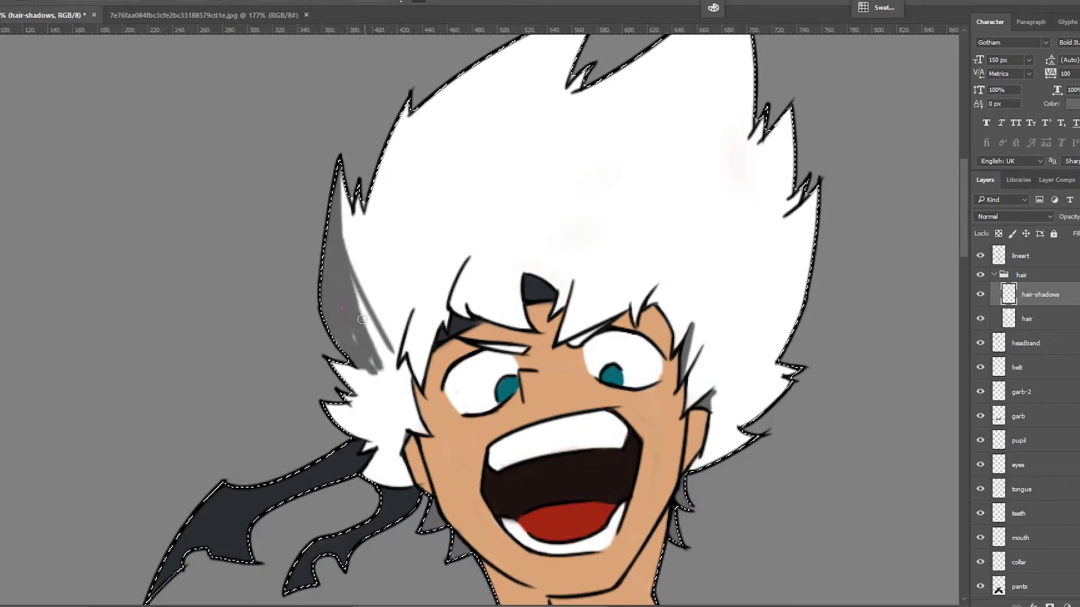
pyautogui.scroll(-2, 396, 409)
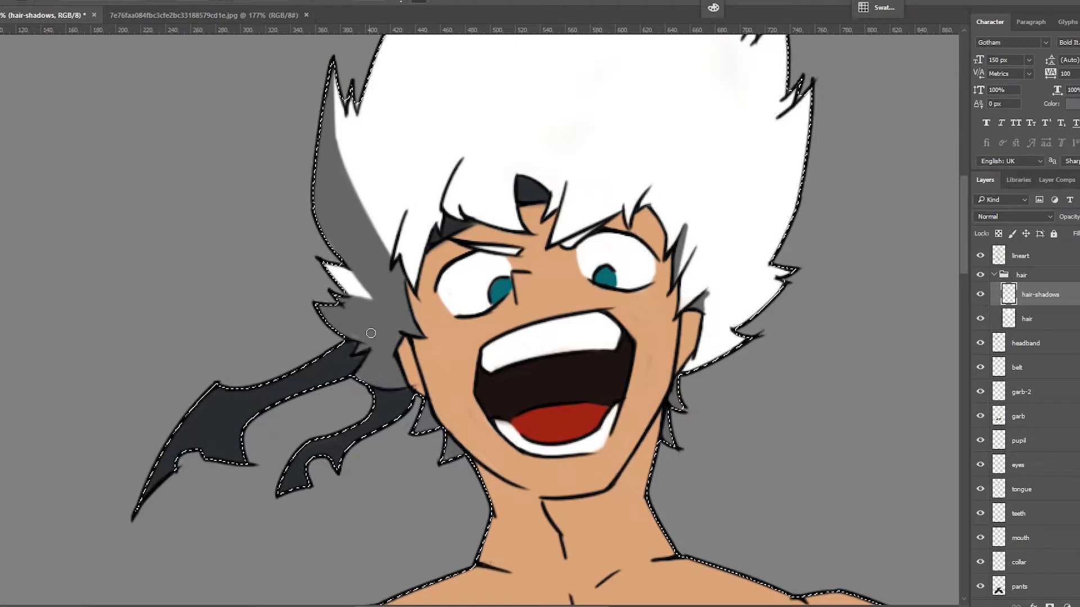
pyautogui.hotkey('ctrl', 'Tab')
pyautogui.hotkey('ctrl', 'Tab')
# Step: Try adding grey shadows to the fringe and a wide band on the upper hair at the viewer's left
pyautogui.scroll(3, 332, 373)
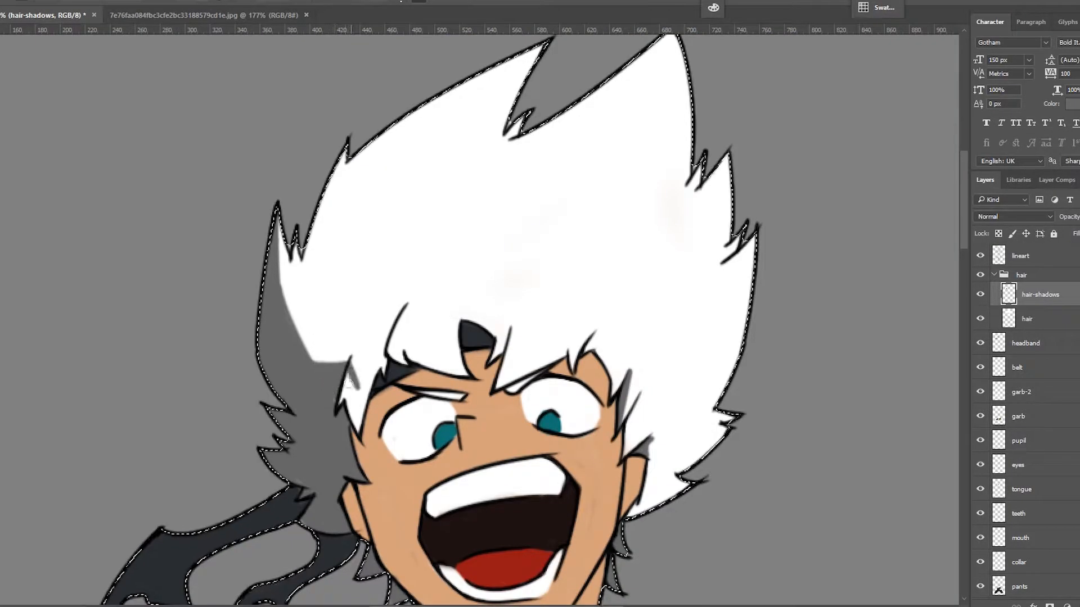
pyautogui.moveTo(410, 360)
pyautogui.mouseDown()
pyautogui.moveTo(414, 180)
pyautogui.moveTo(417, 414)
pyautogui.mouseUp()
pyautogui.moveTo(388, 190); pyautogui.dragTo(416, 360)
pyautogui.moveTo(312, 316); pyautogui.dragTo(397, 386)
pyautogui.moveTo(382, 195)
pyautogui.mouseDown()
pyautogui.moveTo(354, 276)
pyautogui.moveTo(337, 269)
pyautogui.mouseUp()
pyautogui.moveTo(333, 341); pyautogui.dragTo(320, 285)
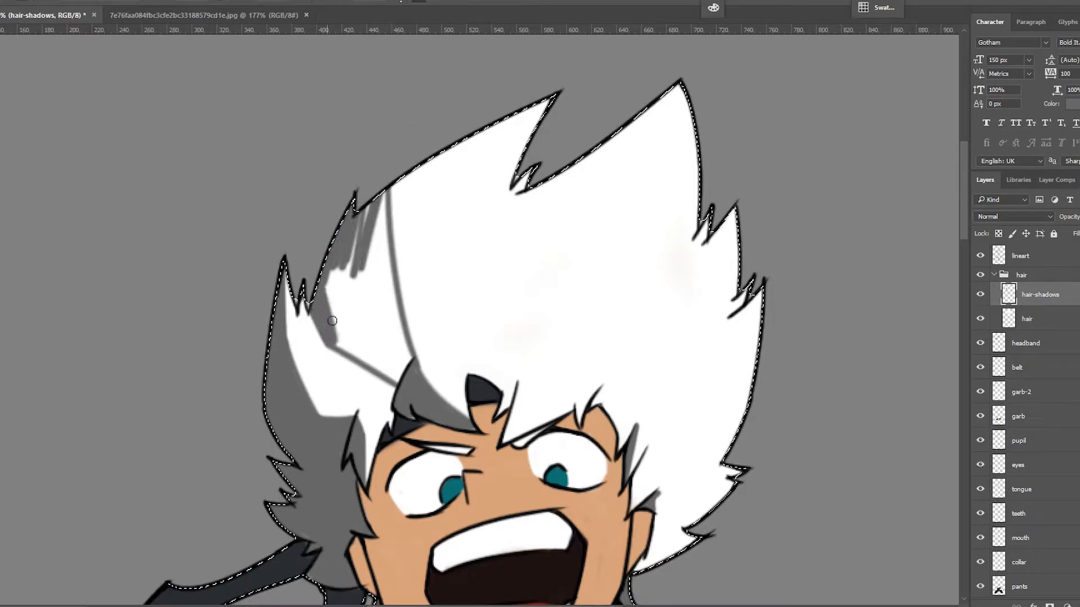
pyautogui.moveTo(491, 371)
pyautogui.mouseDown()
pyautogui.moveTo(496, 378)
pyautogui.moveTo(413, 214)
pyautogui.moveTo(412, 282)
pyautogui.mouseUp()
# Step: With a resized Soft Round eraser, remove the fringe and upper-hair shadows and soften the side shadow's inner edge
pyautogui.press('e')
pyautogui.rightClick(436, 274)
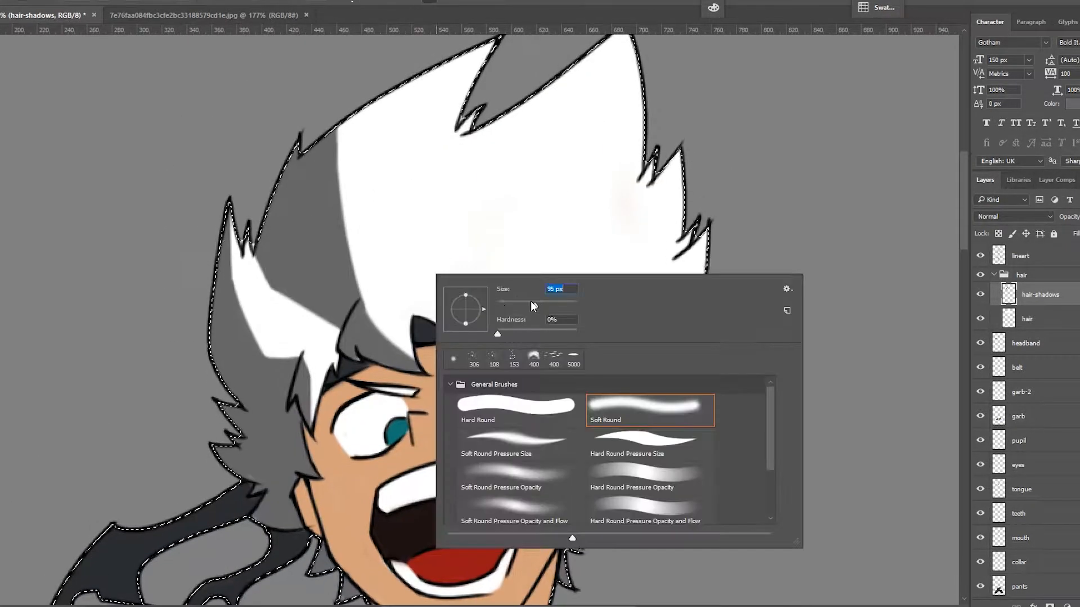
pyautogui.click(537, 306)
pyautogui.moveTo(304, 180); pyautogui.dragTo(339, 282)
pyautogui.rightClick(458, 292)
pyautogui.click(531, 325)
pyautogui.moveTo(360, 118); pyautogui.dragTo(258, 241)
pyautogui.moveTo(313, 354); pyautogui.dragTo(317, 402)
pyautogui.moveTo(329, 394); pyautogui.dragTo(311, 305)
pyautogui.moveTo(215, 138); pyautogui.dragTo(256, 260)
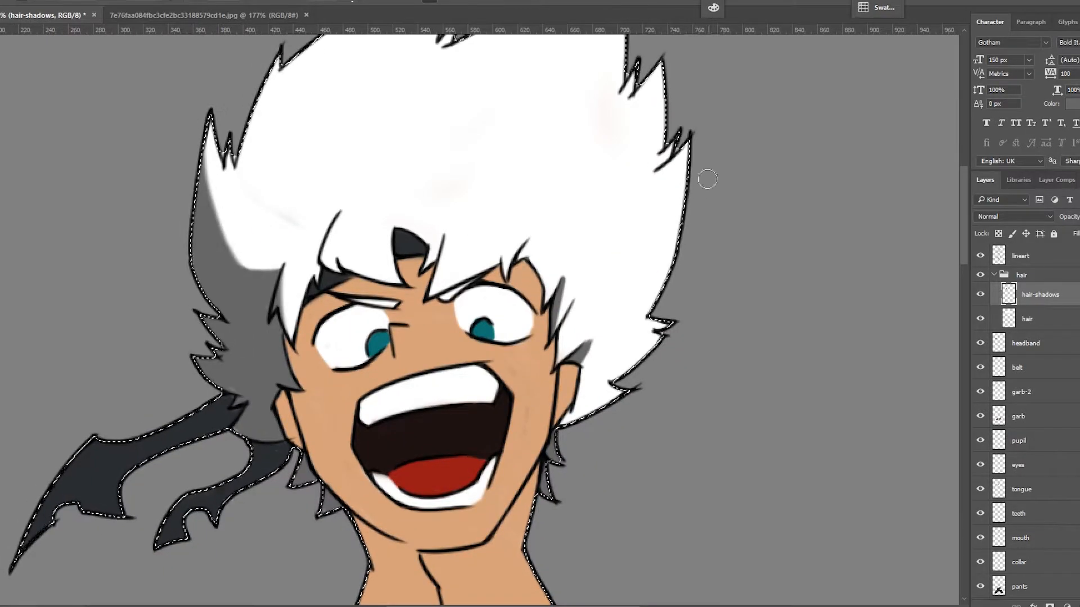
# Step: Paint a grey shadow over the lower outer spikes of the hair at the viewer's right
pyautogui.press('b')
pyautogui.moveTo(659, 328); pyautogui.dragTo(575, 417)
pyautogui.moveTo(652, 343); pyautogui.dragTo(568, 432)
pyautogui.moveTo(588, 375); pyautogui.dragTo(668, 320)
pyautogui.moveTo(564, 293); pyautogui.dragTo(668, 147)
pyautogui.moveTo(618, 242); pyautogui.dragTo(624, 247)
# Step: Erase the inner part of that new shadow to leave a soft diagonal edge toward the ear
pyautogui.press('e')
pyautogui.moveTo(664, 169); pyautogui.dragTo(581, 279)
pyautogui.scroll(-3, 633, 319)
pyautogui.scroll(3, 624, 315)
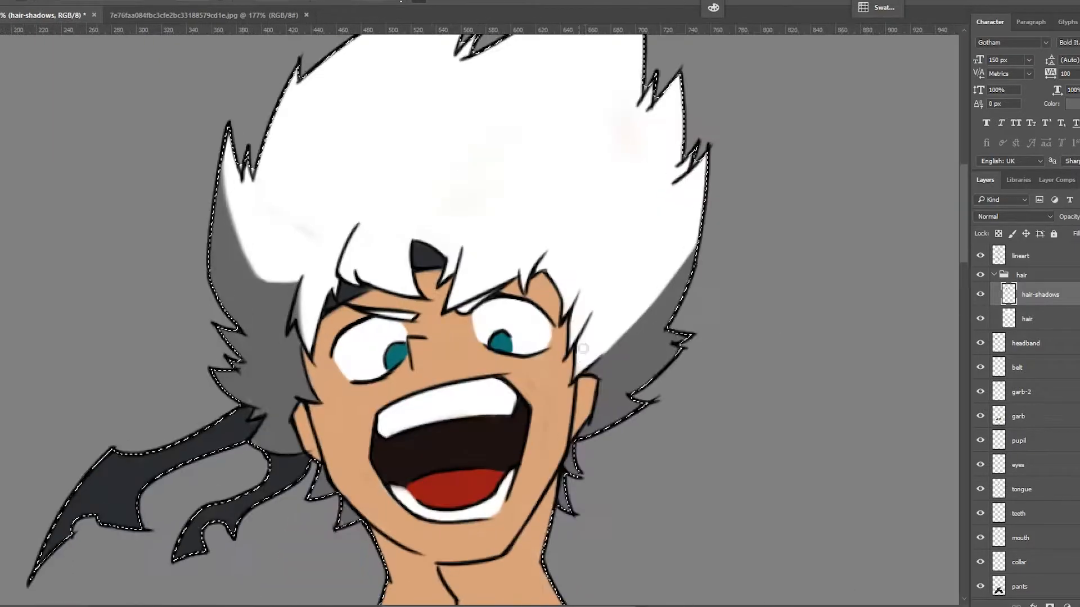
# Step: With a smaller brush, refine the grey hair shadow's edge around the strands beside the ear at the viewer's right
pyautogui.moveTo(673, 369); pyautogui.dragTo(575, 357)
pyautogui.press('[')
pyautogui.press('[')
pyautogui.press('[')
pyautogui.press('[')
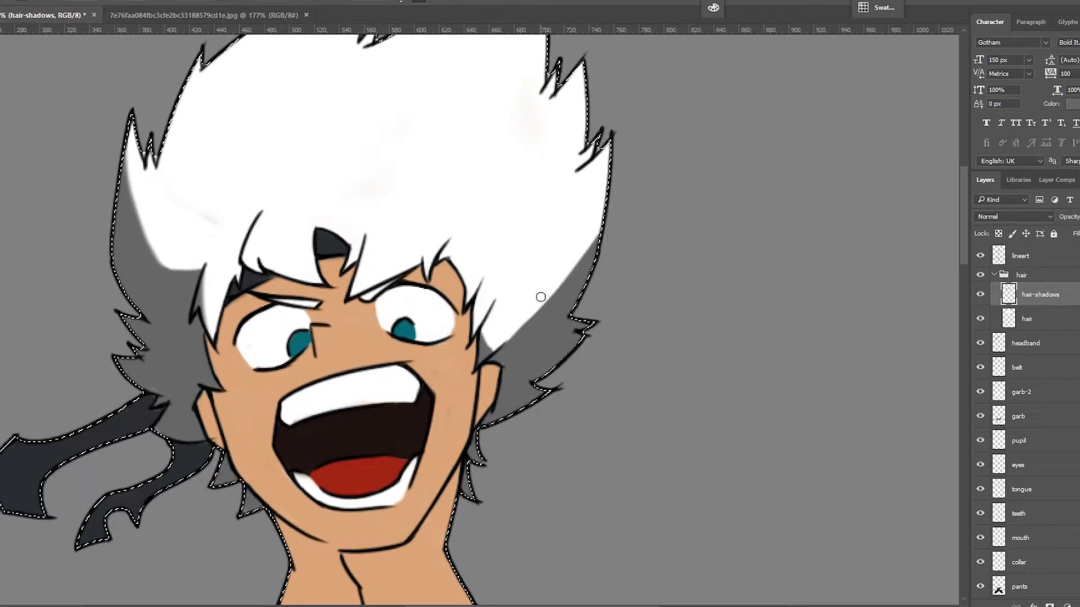
pyautogui.moveTo(202, 280); pyautogui.dragTo(204, 319)
pyautogui.moveTo(448, 281); pyautogui.dragTo(437, 298)
pyautogui.moveTo(483, 283)
pyautogui.mouseDown()
pyautogui.moveTo(470, 234)
pyautogui.moveTo(478, 216)
pyautogui.mouseUp()
pyautogui.moveTo(476, 298); pyautogui.dragTo(480, 258)
pyautogui.scroll(-3, 506, 315)
pyautogui.scroll(3, 506, 315)
pyautogui.scroll(-3, 518, 313)
pyautogui.scroll(3, 545, 402)
pyautogui.moveTo(532, 388); pyautogui.dragTo(665, 307)
# Step: Create a layer named skin-shadows above the base skin layer and group both layers as skin
pyautogui.click(994, 275)
pyautogui.click(1019, 564)
pyautogui.hotkey('ctrl', 'shift', 'n')
pyautogui.write('skin-shadows')
pyautogui.press('Return')
pyautogui.hotkey('ctrl', 'g')
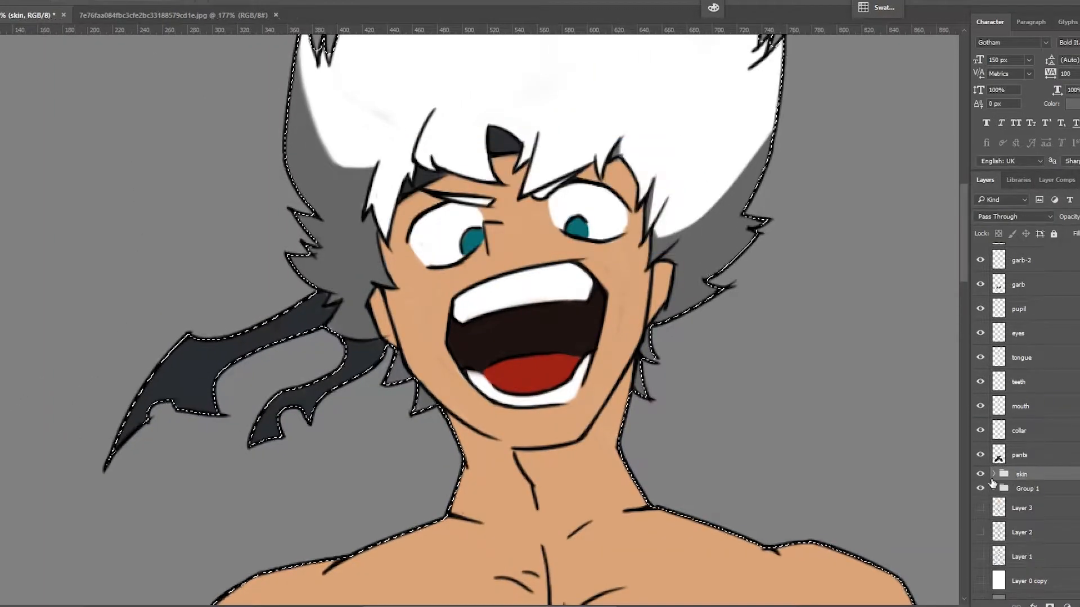
pyautogui.click(994, 474)
# Step: Try painting brown shadows over the ears directly on the base skin layer
pyautogui.click(1028, 518)
pyautogui.moveTo(338, 282); pyautogui.dragTo(339, 321)
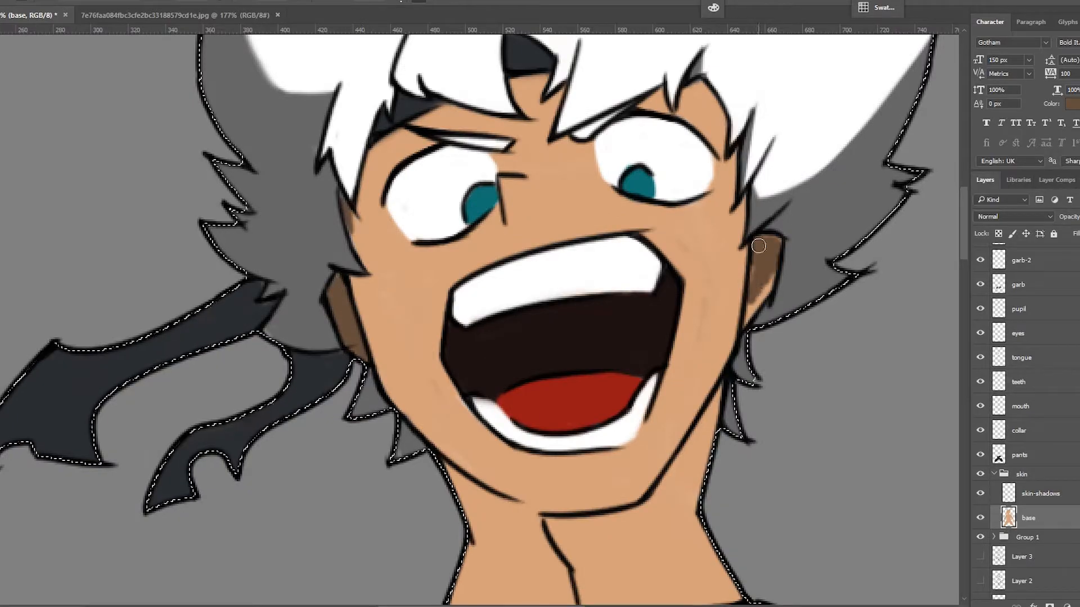
pyautogui.moveTo(762, 254); pyautogui.dragTo(755, 316)
pyautogui.scroll(3, 712, 272)
pyautogui.hotkey('ctrl', 'alt', 'z')
pyautogui.hotkey('ctrl', 'alt', 'z')
pyautogui.hotkey('ctrl', 'alt', 'z')
pyautogui.hotkey('ctrl', 'alt', 'z')
# Step: On the skin-shadows layer, paint brown shadows on the ear at the viewer's right and the forehead beneath the fringe
pyautogui.click(1049, 488)
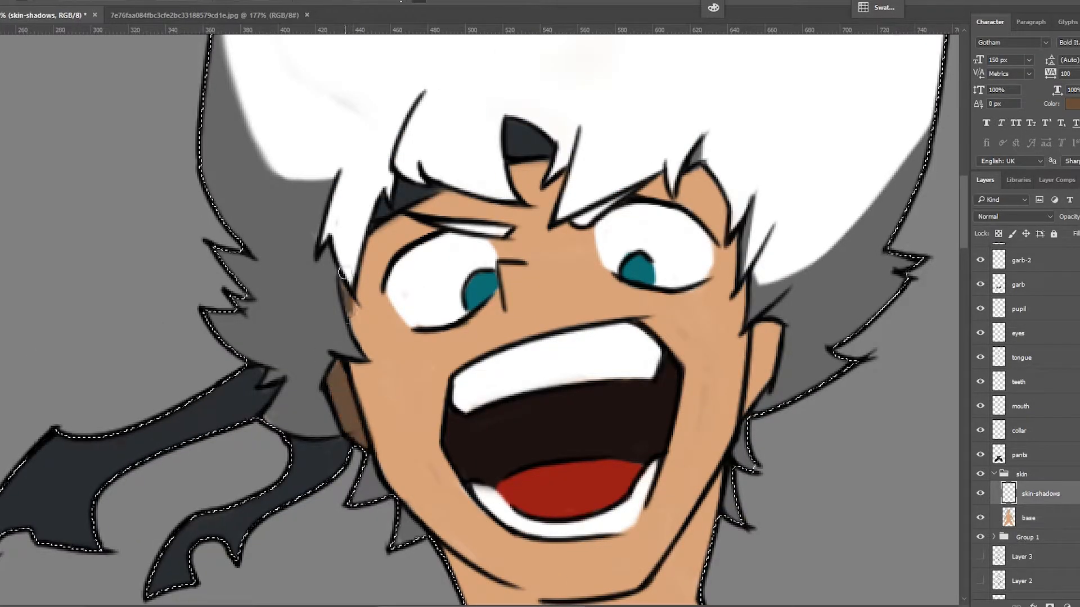
pyautogui.scroll(-3, 756, 261)
pyautogui.moveTo(778, 220); pyautogui.dragTo(759, 308)
pyautogui.moveTo(703, 189); pyautogui.dragTo(675, 175)
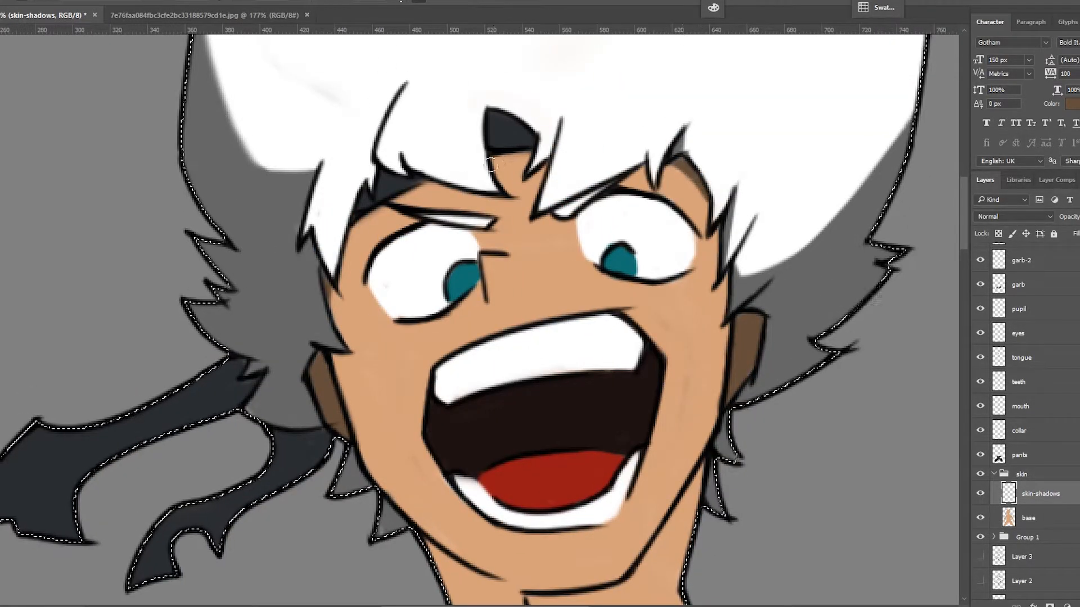
pyautogui.moveTo(435, 194); pyautogui.dragTo(484, 186)
# Step: Paint a wide brown shadow beneath the jaw that covers the neck and tapers toward the collarbones
pyautogui.moveTo(501, 523)
pyautogui.mouseDown()
pyautogui.moveTo(478, 187)
pyautogui.moveTo(515, 239)
pyautogui.mouseUp()
pyautogui.moveTo(477, 270)
pyautogui.mouseDown()
pyautogui.moveTo(460, 343)
pyautogui.moveTo(495, 359)
pyautogui.mouseUp()
pyautogui.moveTo(473, 292); pyautogui.dragTo(488, 356)
pyautogui.press('b')
pyautogui.moveTo(485, 264); pyautogui.dragTo(534, 356)
pyautogui.moveTo(723, 141); pyautogui.dragTo(651, 344)
pyautogui.moveTo(490, 247)
pyautogui.mouseDown()
pyautogui.moveTo(534, 349)
pyautogui.moveTo(594, 403)
pyautogui.mouseUp()
pyautogui.moveTo(528, 253)
pyautogui.mouseDown()
pyautogui.moveTo(640, 253)
pyautogui.moveTo(621, 389)
pyautogui.mouseUp()
pyautogui.moveTo(556, 335)
pyautogui.mouseDown()
pyautogui.moveTo(540, 272)
pyautogui.moveTo(557, 369)
pyautogui.moveTo(607, 315)
pyautogui.mouseUp()
pyautogui.hotkey('ctrl', '-')
pyautogui.hotkey('ctrl', '-')
pyautogui.moveTo(555, 324); pyautogui.dragTo(538, 376)
pyautogui.moveTo(455, 321); pyautogui.dragTo(687, 234)
# Step: Try extending the brown neck shadow down the centre line of the chest
pyautogui.keyDown('ctrl'); pyautogui.click(697, 325); pyautogui.keyUp('ctrl')
pyautogui.click(1020, 538)
pyautogui.scroll(-2, 1029, 478)
pyautogui.click(1039, 465)
pyautogui.hotkey('ctrl', 'd')
pyautogui.moveTo(624, 408)
pyautogui.mouseDown()
pyautogui.moveTo(544, 410)
pyautogui.moveTo(563, 410)
pyautogui.mouseUp()
pyautogui.moveTo(540, 427); pyautogui.dragTo(591, 213)
pyautogui.moveTo(582, 211); pyautogui.dragTo(580, 249)
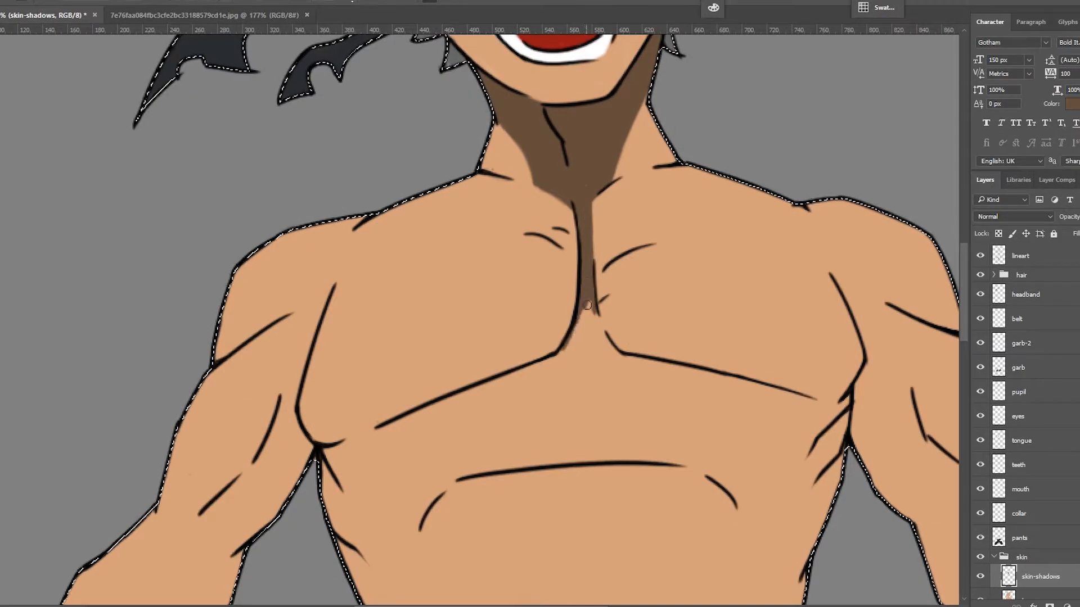
pyautogui.hotkey('ctrl', 'z')
# Step: Resize the brush and paint brown shadows along the shoulder and upper-body creases at the viewer's left
pyautogui.hotkey('ctrl', '-')
pyautogui.rightClick(595, 284)
pyautogui.moveTo(669, 311); pyautogui.dragTo(683, 310)
pyautogui.hotkey('ctrl', '+')
pyautogui.moveTo(600, 258)
pyautogui.mouseDown()
pyautogui.moveTo(570, 282)
pyautogui.moveTo(674, 129)
pyautogui.mouseUp()
pyautogui.moveTo(458, 388); pyautogui.dragTo(474, 469)
pyautogui.moveTo(506, 530); pyautogui.dragTo(472, 309)
pyautogui.hotkey('ctrl', '-')
pyautogui.hotkey('ctrl', '+')
pyautogui.moveTo(482, 374); pyautogui.dragTo(498, 404)
# Step: Paint brown shadows along the arm and between the fingers of the fist at the viewer's left, reducing the brush size
pyautogui.moveTo(181, 331)
pyautogui.mouseDown()
pyautogui.moveTo(262, 275)
pyautogui.moveTo(143, 527)
pyautogui.mouseUp()
pyautogui.moveTo(293, 444); pyautogui.dragTo(410, 279)
pyautogui.moveTo(417, 281)
pyautogui.mouseDown()
pyautogui.moveTo(400, 357)
pyautogui.moveTo(441, 217)
pyautogui.mouseUp()
pyautogui.press('[')
pyautogui.press('[')
pyautogui.moveTo(260, 463); pyautogui.dragTo(254, 475)
pyautogui.moveTo(278, 431)
pyautogui.mouseDown()
pyautogui.moveTo(285, 437)
pyautogui.moveTo(226, 513)
pyautogui.mouseUp()
# Step: Add brown shadows along the outer edges of the torso and save the drawing
pyautogui.hotkey('ctrl', '-')
pyautogui.hotkey('ctrl', '-')
pyautogui.hotkey('ctrl', '+')
pyautogui.hotkey('ctrl', '+')
pyautogui.moveTo(492, 282); pyautogui.dragTo(318, 235)
pyautogui.moveTo(733, 225)
pyautogui.mouseDown()
pyautogui.moveTo(720, 320)
pyautogui.moveTo(709, 264)
pyautogui.moveTo(712, 337)
pyautogui.mouseUp()
pyautogui.moveTo(696, 442)
pyautogui.mouseDown()
pyautogui.moveTo(728, 326)
pyautogui.moveTo(711, 387)
pyautogui.mouseUp()
pyautogui.hotkey('ctrl', '-')
pyautogui.hotkey('ctrl', '-')
pyautogui.hotkey('ctrl', 's')
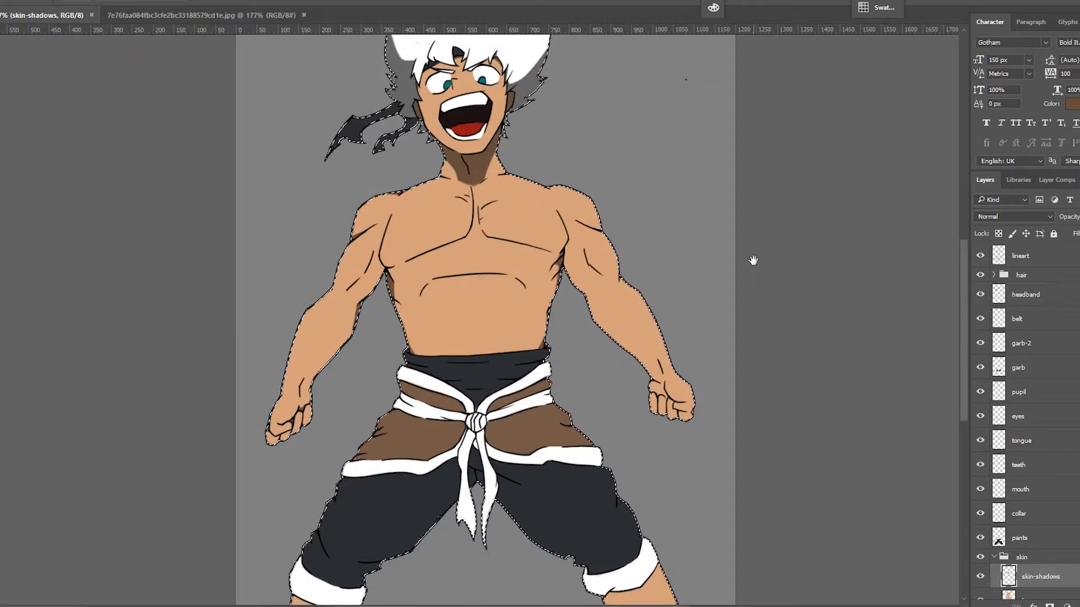
# Step: Paint brown shadows on the inner arm and the waist edge at the viewer's right
pyautogui.hotkey('ctrl', '+')
pyautogui.hotkey('ctrl', '+')
pyautogui.moveTo(753, 261); pyautogui.dragTo(816, 585)
pyautogui.moveTo(798, 299)
pyautogui.mouseDown()
pyautogui.moveTo(647, 275)
pyautogui.moveTo(614, 216)
pyautogui.mouseUp()
pyautogui.moveTo(574, 177); pyautogui.dragTo(602, 171)
pyautogui.moveTo(703, 289); pyautogui.dragTo(670, 278)
# Step: Shade the palm above the curled fingers of the fist at the viewer's right in brown and save the drawing
pyautogui.moveTo(639, 284)
pyautogui.mouseDown()
pyautogui.moveTo(650, 152)
pyautogui.moveTo(671, 148)
pyautogui.mouseUp()
pyautogui.moveTo(652, 287)
pyautogui.mouseDown()
pyautogui.moveTo(710, 360)
pyautogui.moveTo(733, 430)
pyautogui.mouseUp()
pyautogui.moveTo(734, 430); pyautogui.dragTo(715, 286)
pyautogui.moveTo(889, 502); pyautogui.dragTo(671, 310)
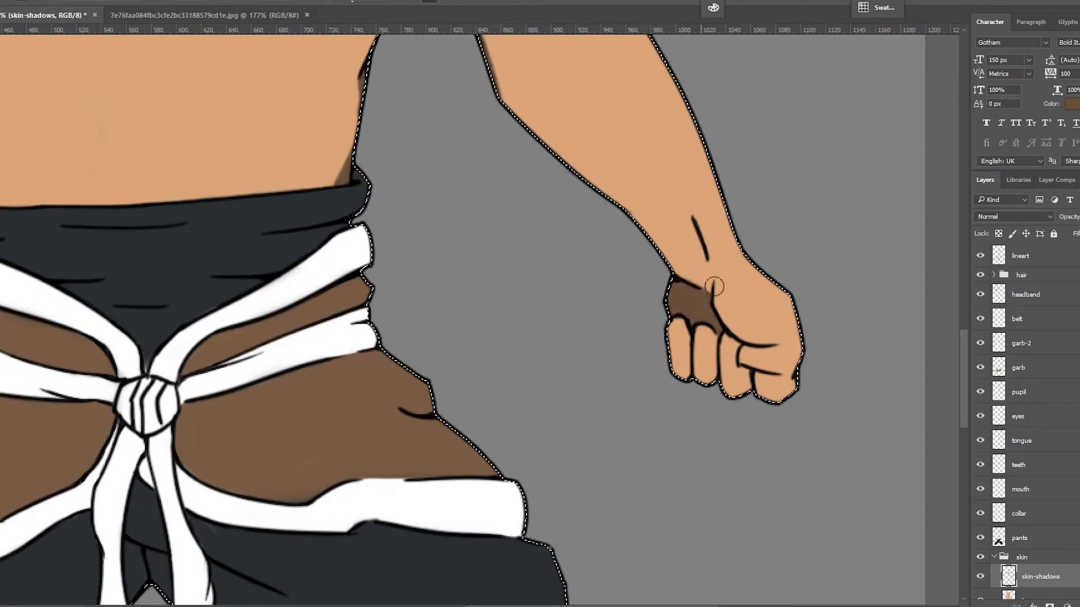
pyautogui.hotkey('ctrl', '-')
pyautogui.hotkey('ctrl', '-')
pyautogui.hotkey('ctrl', '+')
pyautogui.hotkey('ctrl', '+')
pyautogui.hotkey('ctrl', '-')
pyautogui.hotkey('ctrl', '-')
pyautogui.moveTo(349, 239); pyautogui.dragTo(472, 246)
pyautogui.hotkey('ctrl', 's')
# Step: Add thin brown shadows along the shoulder, upper arm and chest-muscle edge at the viewer's left
pyautogui.hotkey('ctrl', '-')
pyautogui.moveTo(506, 135); pyautogui.dragTo(472, 258)
pyautogui.hotkey('ctrl', '+')
pyautogui.hotkey('ctrl', '+')
pyautogui.hotkey('ctrl', '+')
pyautogui.moveTo(337, 332); pyautogui.dragTo(442, 263)
pyautogui.moveTo(330, 189); pyautogui.dragTo(347, 184)
pyautogui.moveTo(335, 351); pyautogui.dragTo(383, 514)
pyautogui.moveTo(383, 514); pyautogui.dragTo(587, 508)
pyautogui.moveTo(469, 217); pyautogui.dragTo(441, 394)
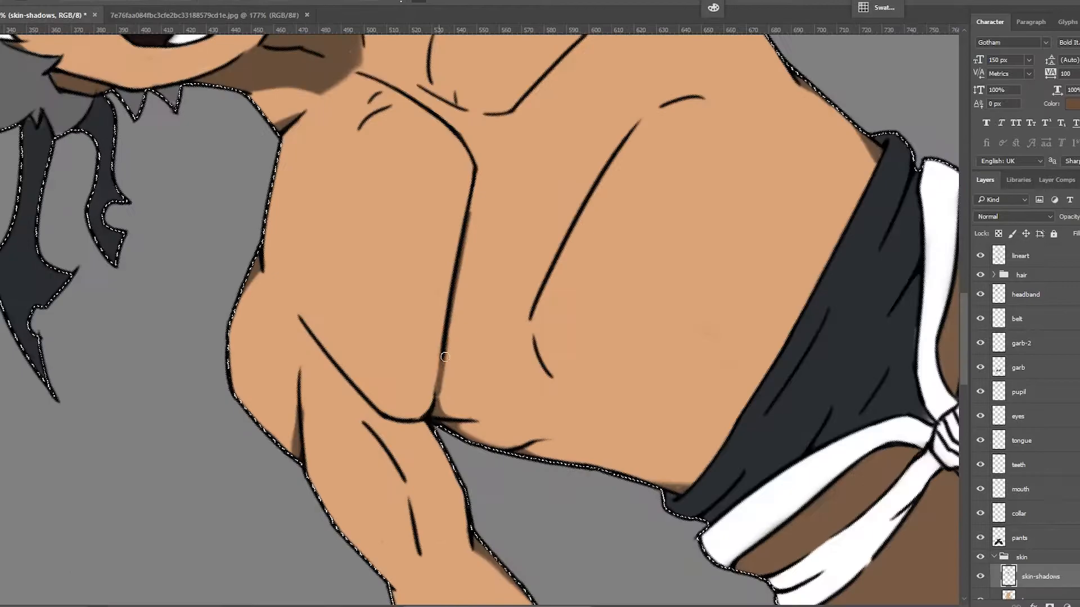
# Step: With a smaller brush, shade the lower chest-muscle edge, armpit and shoulder creases at the viewer's right in brown
pyautogui.moveTo(534, 112); pyautogui.dragTo(661, 432)
pyautogui.moveTo(763, 526); pyautogui.dragTo(511, 316)
pyautogui.moveTo(465, 323)
pyautogui.mouseDown()
pyautogui.moveTo(490, 388)
pyautogui.moveTo(447, 210)
pyautogui.mouseUp()
pyautogui.press('[')
pyautogui.moveTo(541, 262); pyautogui.dragTo(512, 404)
pyautogui.moveTo(495, 393); pyautogui.dragTo(514, 309)
pyautogui.moveTo(520, 359); pyautogui.dragTo(505, 372)
pyautogui.moveTo(405, 225); pyautogui.dragTo(443, 315)
pyautogui.hotkey('ctrl', '+')
pyautogui.moveTo(367, 191); pyautogui.dragTo(398, 319)
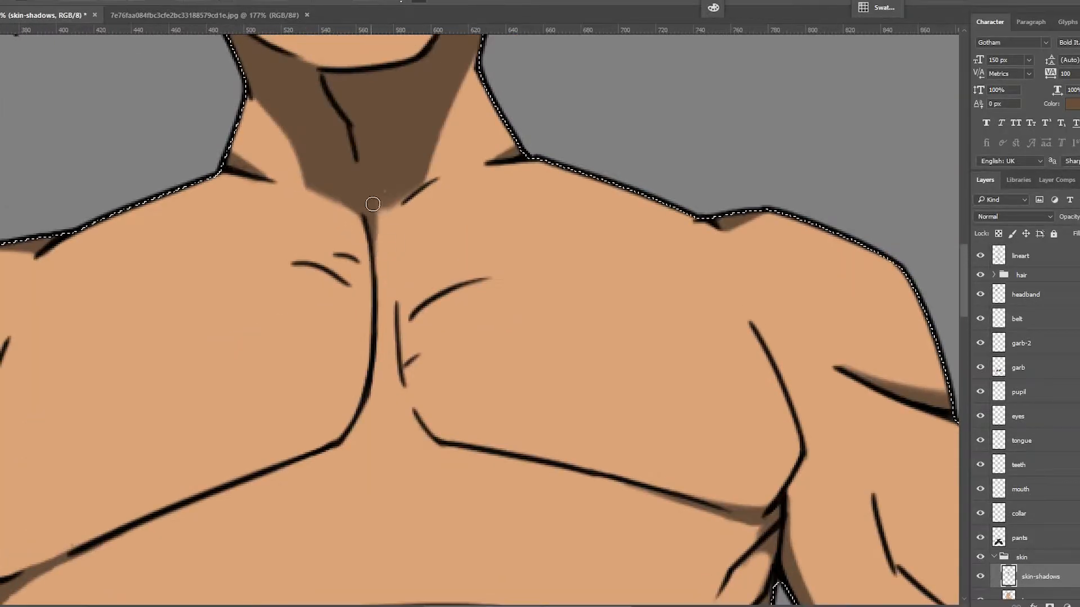
# Step: On a shadows layer grouped with the pants, paint near-black fold shadows on the leg at the viewer's left
pyautogui.hotkey('ctrl', '0')
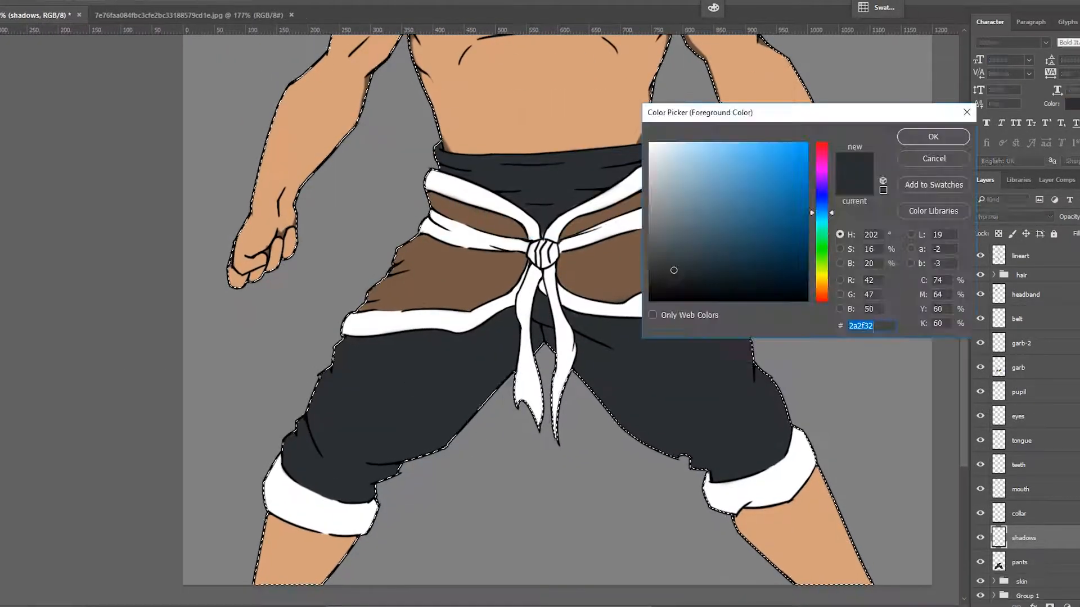
pyautogui.hotkey('ctrl', '+')
pyautogui.hotkey('ctrl', '+')
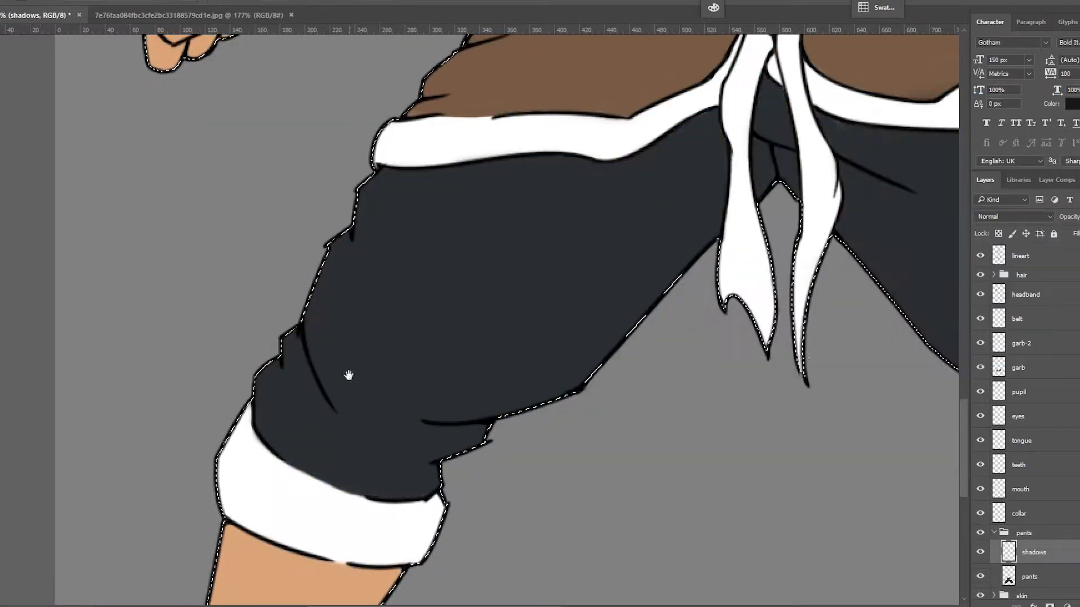
pyautogui.scroll(-3, 496, 338)
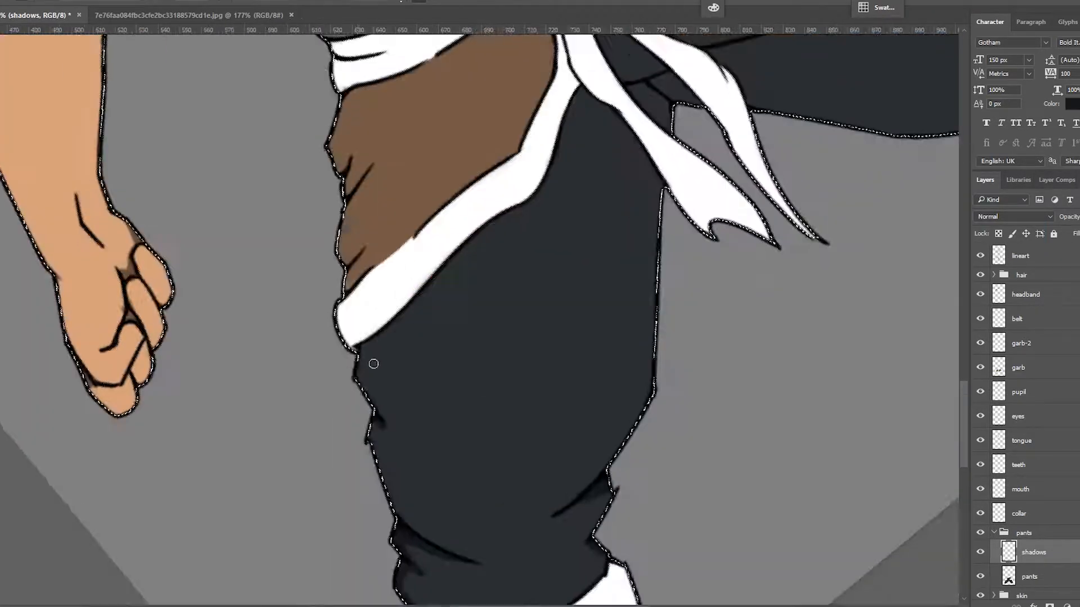
pyautogui.scroll(4, 571, 265)
# Step: Paint near-black shadows beneath the garment hem, around the crotch and along the folds of the leg at the viewer's right
pyautogui.scroll(-3, 596, 336)
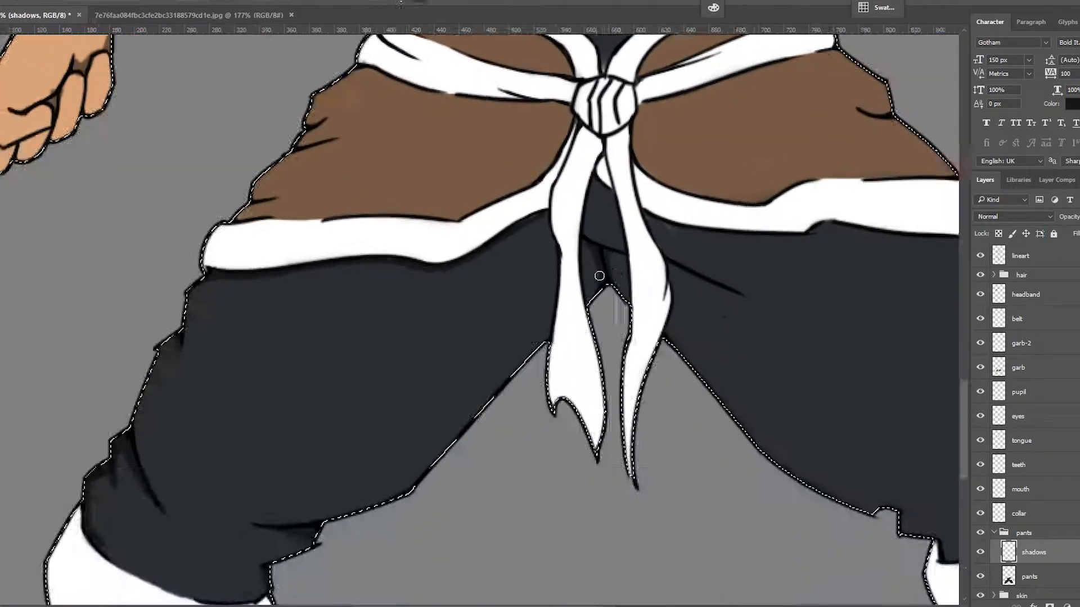
pyautogui.scroll(2, 506, 386)
pyautogui.scroll(2, 494, 335)
pyautogui.scroll(-2, 492, 262)
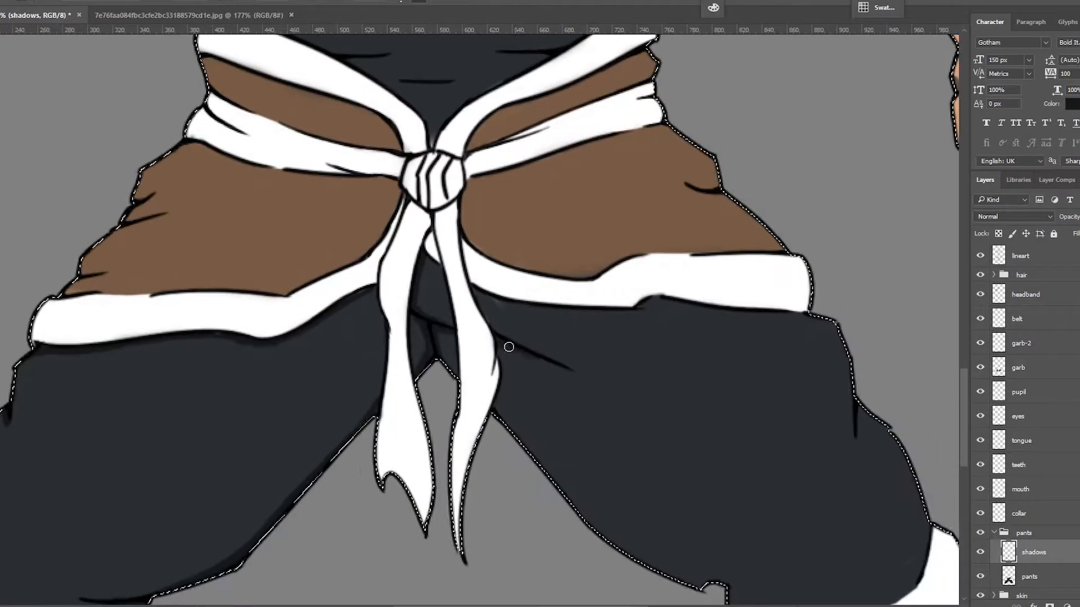
pyautogui.scroll(2, 540, 356)
pyautogui.scroll(-3, 761, 313)
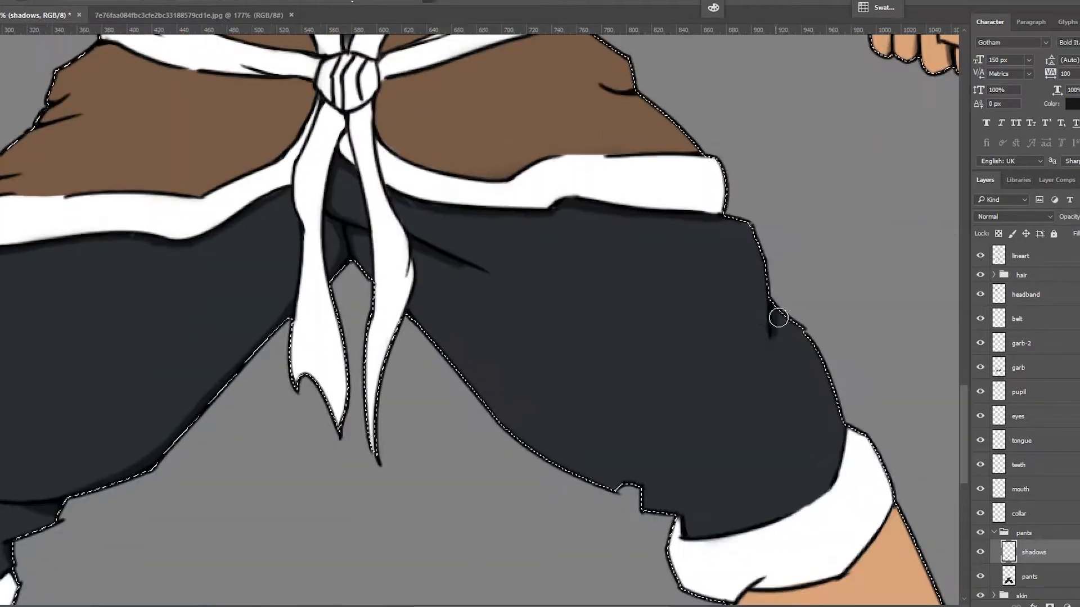
pyautogui.scroll(3, 605, 389)
pyautogui.scroll(-3, 593, 398)
pyautogui.scroll(3, 583, 361)
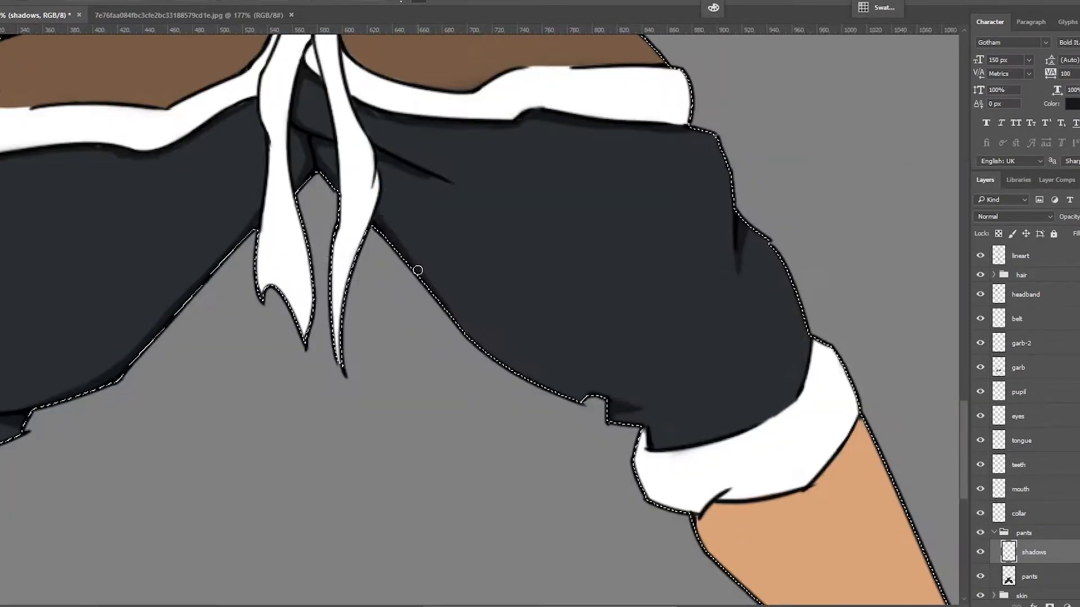
# Step: Create a layer named collar-shadow above the collar layer in the pants group
pyautogui.hotkey('ctrl', 'shift', 'n')
pyautogui.write('collar-shadow')
pyautogui.press('Return')
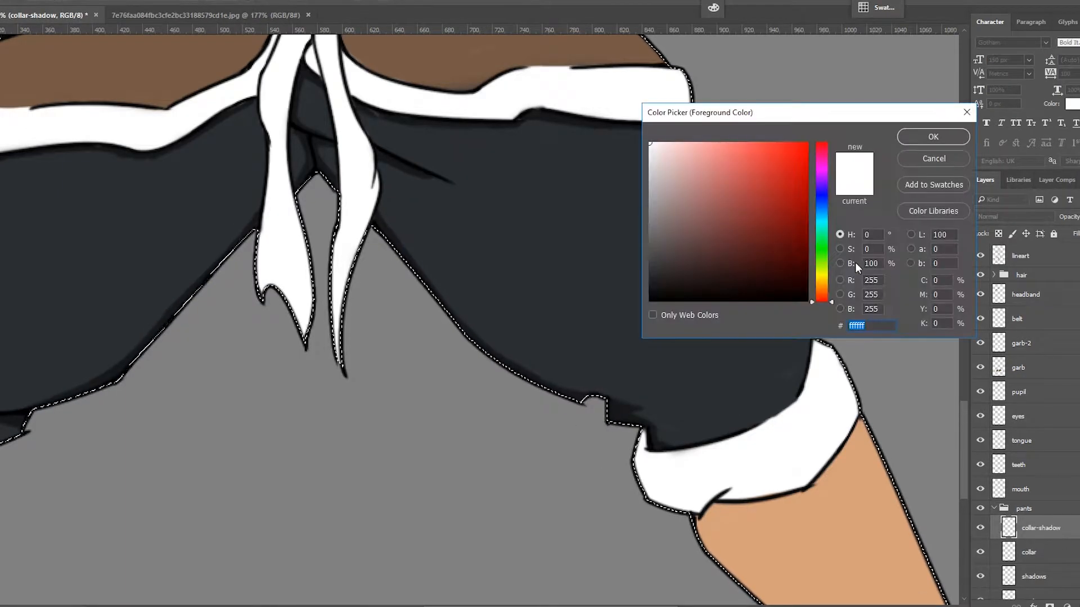
# Step: Paint grey shadows at the outer and inner ends of both white trouser cuffs
pyautogui.scroll(-3, 640, 307)
pyautogui.hscroll(-10, 284, 245)
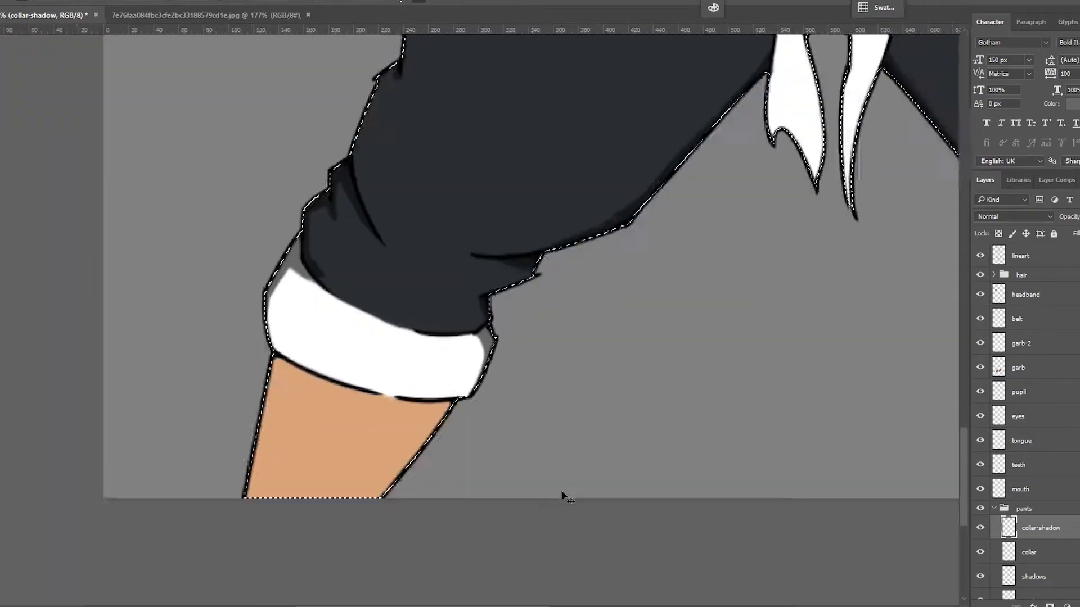
pyautogui.hscroll(12, 561, 494)
pyautogui.scroll(-5, 583, 318)
pyautogui.scroll(5, 583, 318)
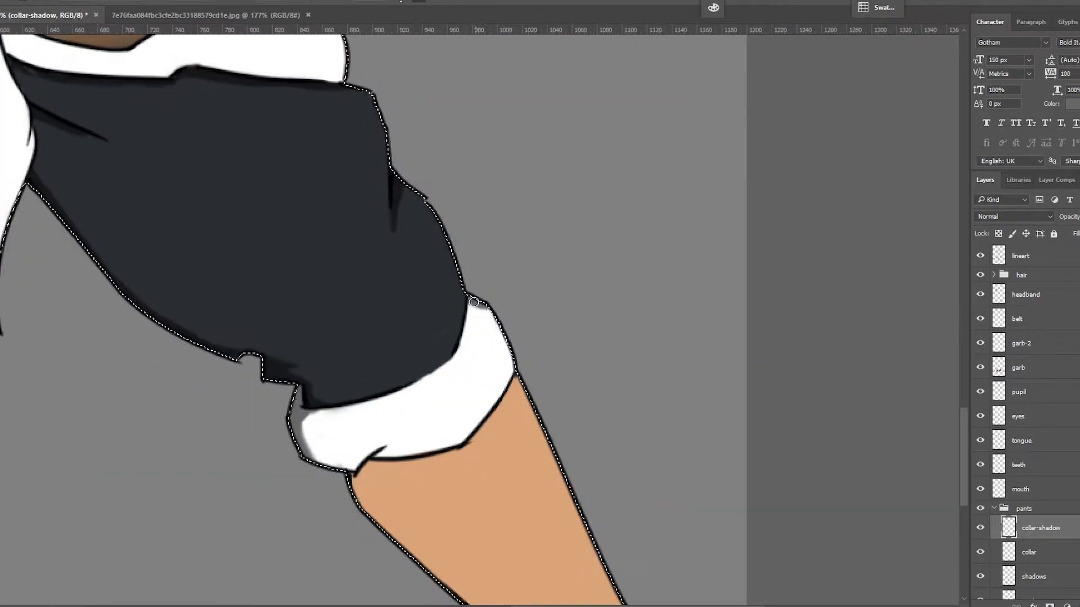
# Step: Return to the pants' shadows layer and darken the outer edge of the leg at the viewer's right
pyautogui.scroll(4, 511, 397)
pyautogui.hotkey('alt', '[')
pyautogui.hotkey('alt', '[')
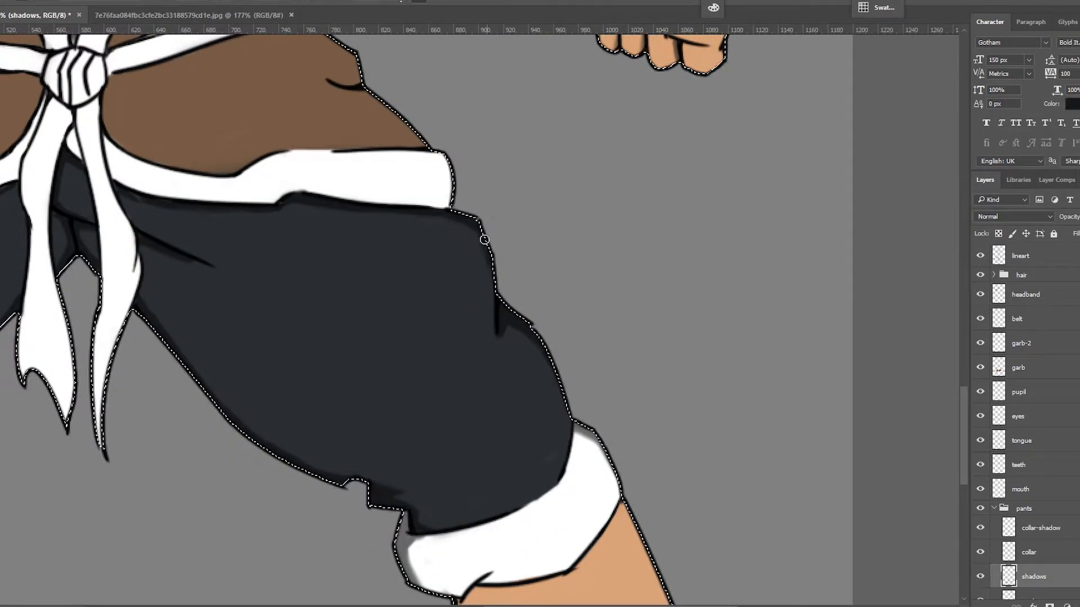
pyautogui.scroll(-5, 461, 309)
# Step: Paint near-black shadows on the pants' waist beside the white belt straps above the knot
pyautogui.scroll(8, 460, 308)
pyautogui.press('r')
pyautogui.moveTo(459, 309); pyautogui.dragTo(473, 349)
pyautogui.moveTo(397, 516); pyautogui.dragTo(448, 216)
pyautogui.press('r')
pyautogui.moveTo(506, 391); pyautogui.dragTo(432, 261)
pyautogui.hotkey('alt', 'BackSpace')
pyautogui.hotkey('ctrl', 'z')
pyautogui.scroll(-5, 456, 225)
pyautogui.scroll(5, 518, 159)
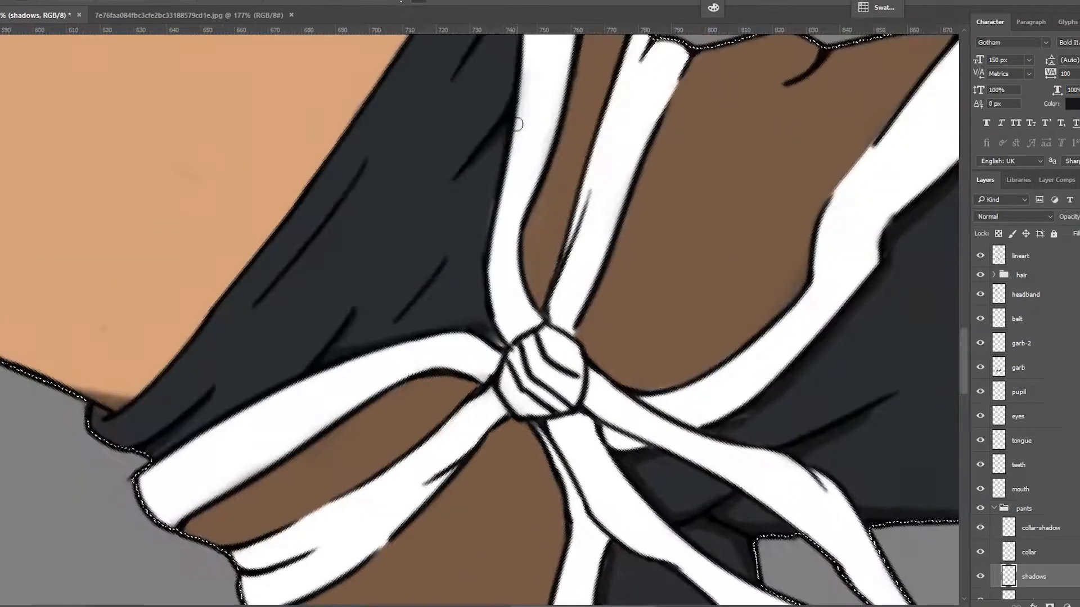
# Step: Collapse the pants group, select the belt layer and save the drawing
pyautogui.press('Escape')
pyautogui.click(994, 509)
pyautogui.click(1018, 368)
pyautogui.click(1020, 344)
pyautogui.moveTo(550, 192); pyautogui.dragTo(446, 177)
pyautogui.rightClick(446, 177)
pyautogui.press('Return')
pyautogui.click(1017, 319)
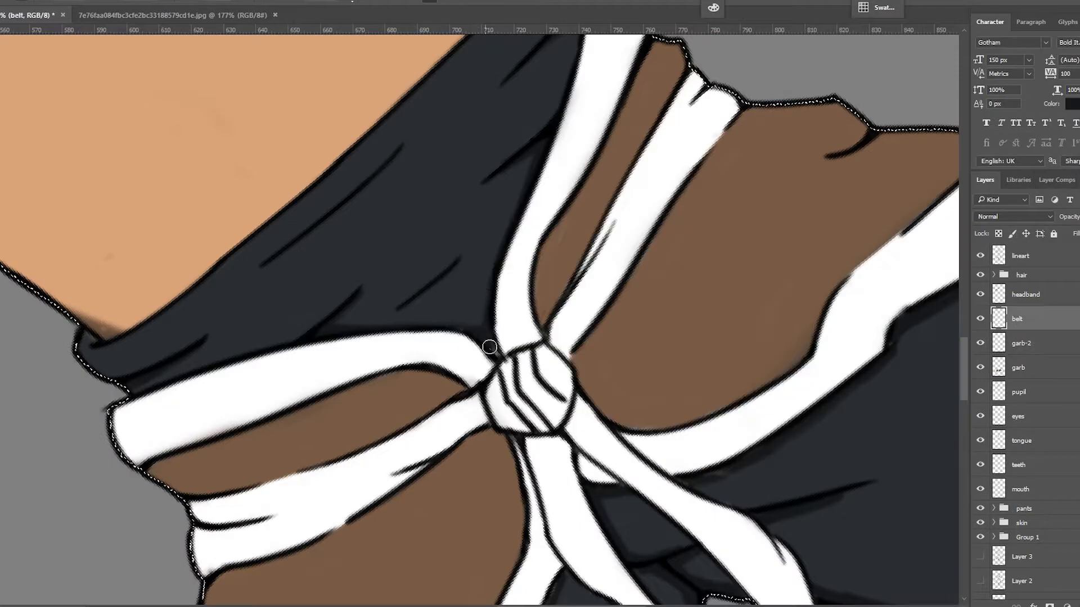
pyautogui.press('Escape')
pyautogui.scroll(-5, 477, 328)
pyautogui.hotkey('ctrl', 's')
# Step: Place an eye-shadows layer above the pupil layer and paint grey shadows along the outer edges of both eye whites
pyautogui.moveTo(504, 261); pyautogui.dragTo(921, 262)
pyautogui.scroll(2, 922, 262)
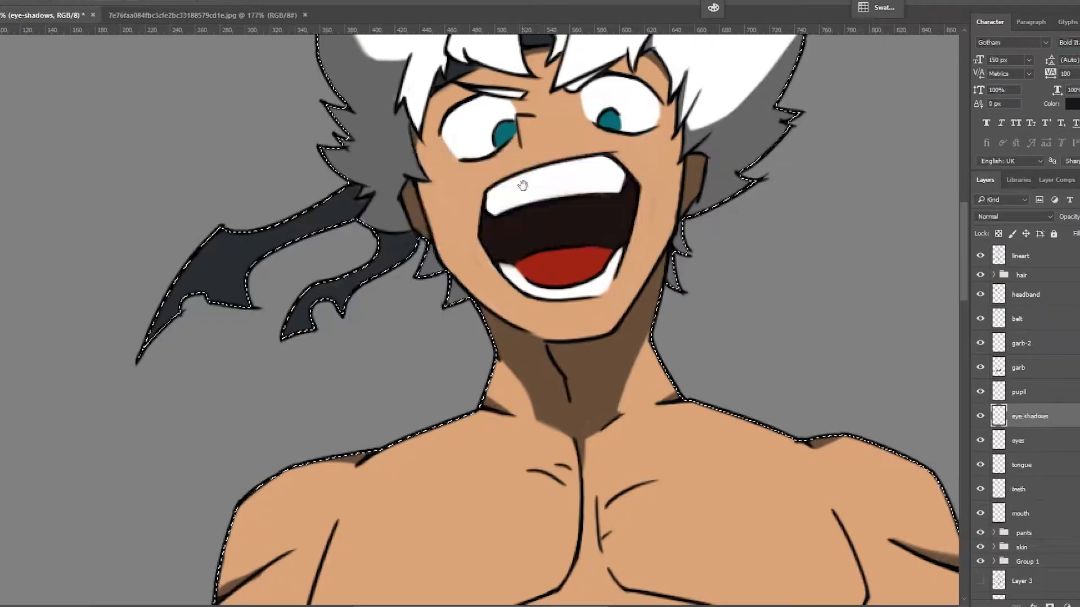
pyautogui.scroll(2, 410, 234)
pyautogui.moveTo(410, 234)
pyautogui.mouseDown()
pyautogui.moveTo(431, 268)
pyautogui.moveTo(426, 208)
pyautogui.moveTo(424, 264)
pyautogui.mouseUp()
pyautogui.moveTo(444, 194)
pyautogui.mouseDown()
pyautogui.moveTo(379, 296)
pyautogui.moveTo(386, 275)
pyautogui.mouseUp()
pyautogui.click(979, 397)
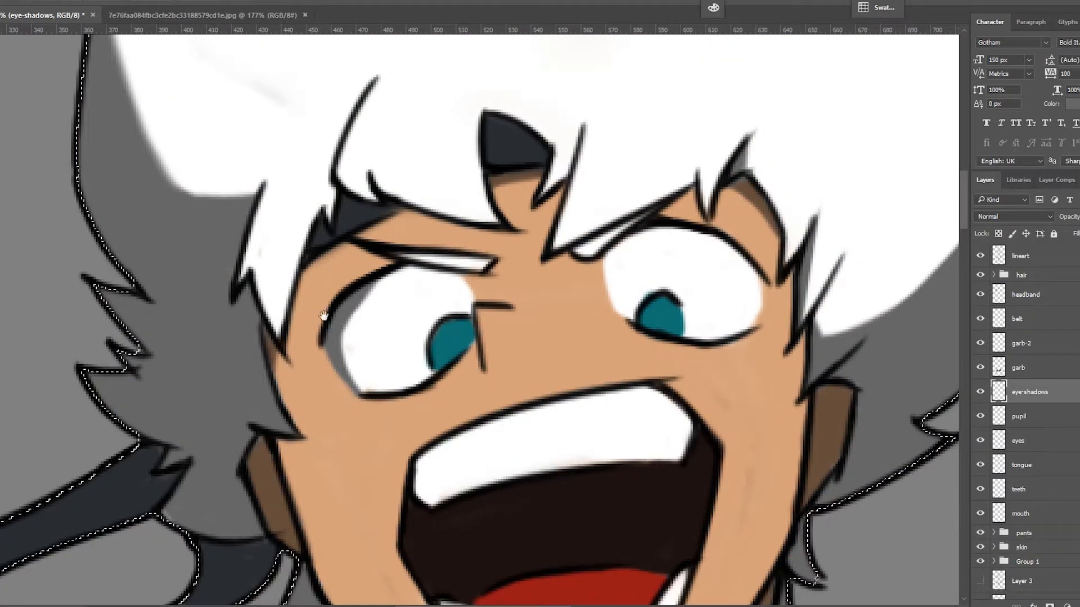
pyautogui.moveTo(710, 234); pyautogui.dragTo(740, 341)
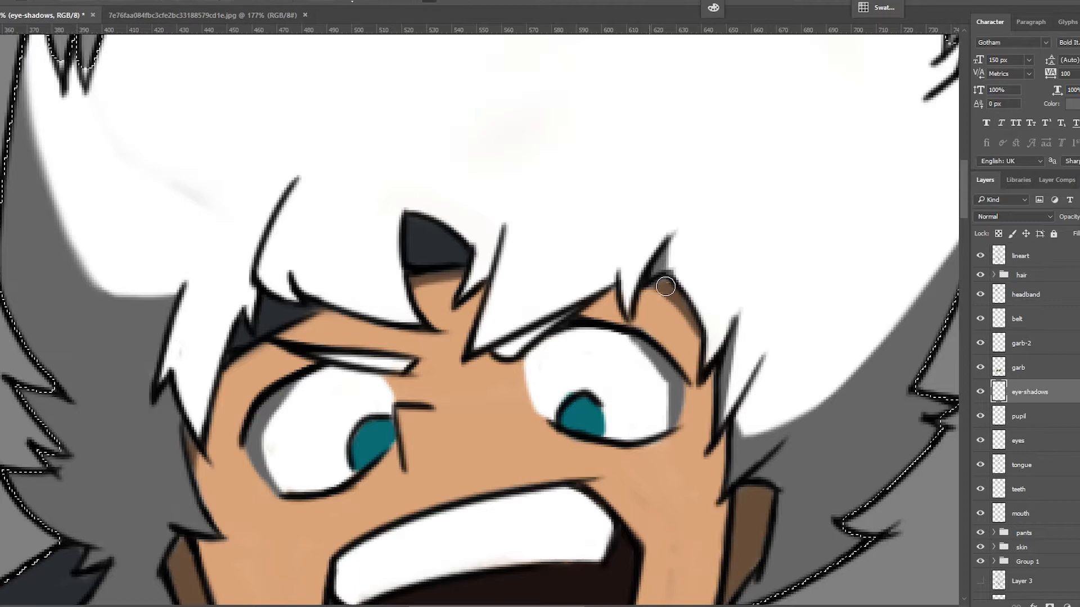
pyautogui.moveTo(630, 337); pyautogui.dragTo(662, 439)
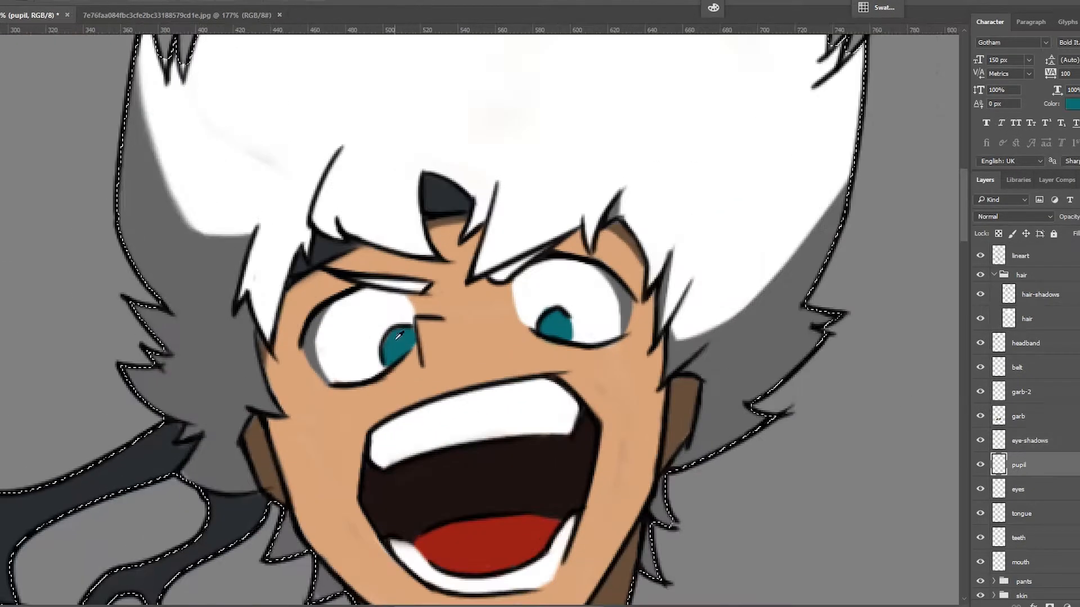
# Step: Add a layer named iris above the pupil layer and paint dark teal centres in both eyes
pyautogui.hotkey('ctrl', '-')
pyautogui.hotkey('ctrl', '+')
pyautogui.hotkey('ctrl', '+')
pyautogui.moveTo(394, 360); pyautogui.dragTo(402, 358)
pyautogui.click(1019, 489)
pyautogui.keyDown('alt'); pyautogui.click(389, 360); pyautogui.keyUp('alt')
pyautogui.click(1016, 465)
# Step: Paint grey shadows on the hair-shadows layer around the large notch between the top hair spikes, and save the drawing
pyautogui.hotkey('ctrl', '0')
pyautogui.hotkey('ctrl', '+')
pyautogui.hotkey('ctrl', '+')
pyautogui.hotkey('ctrl', '+')
pyautogui.moveTo(610, 85)
pyautogui.mouseDown()
pyautogui.moveTo(639, 282)
pyautogui.moveTo(687, 269)
pyautogui.mouseUp()
pyautogui.click(1039, 295)
pyautogui.keyDown('alt'); pyautogui.click(757, 509); pyautogui.keyUp('alt')
pyautogui.moveTo(603, 139)
pyautogui.mouseDown()
pyautogui.moveTo(564, 223)
pyautogui.moveTo(602, 139)
pyautogui.mouseUp()
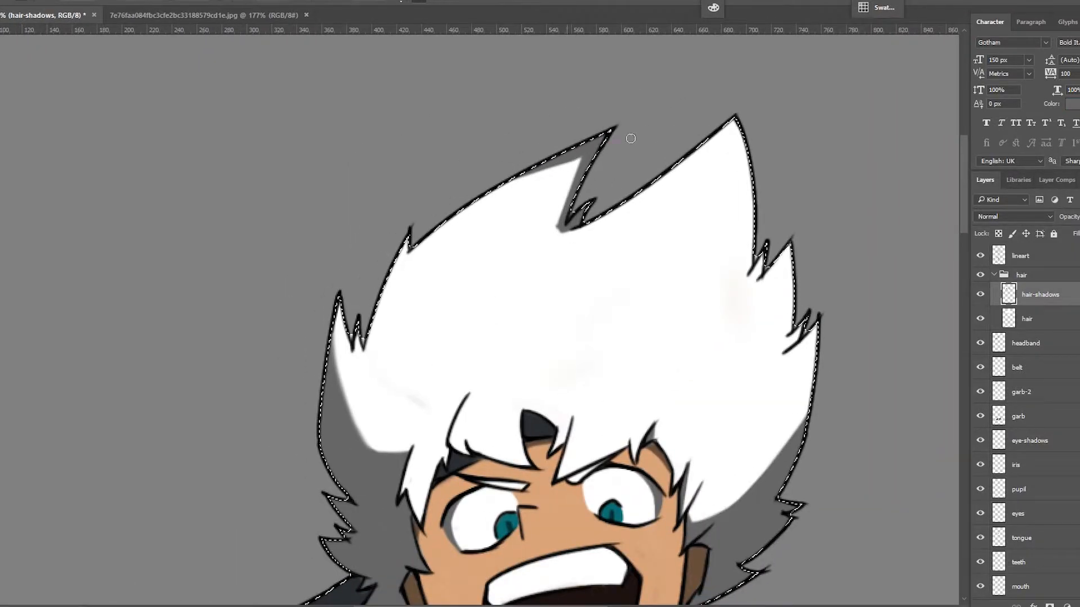
pyautogui.hotkey('ctrl', 's')
# Step: Touch up the grey shadows around the smaller side hair spikes and collapse the hair group
pyautogui.hotkey('ctrl', '0')
pyautogui.scroll(3, 458, 100)
pyautogui.moveTo(383, 115)
pyautogui.mouseDown()
pyautogui.moveTo(441, 176)
pyautogui.moveTo(460, 120)
pyautogui.moveTo(454, 178)
pyautogui.moveTo(491, 107)
pyautogui.moveTo(451, 157)
pyautogui.mouseUp()
pyautogui.hotkey('ctrl', '-')
pyautogui.moveTo(456, 562)
pyautogui.mouseDown()
pyautogui.moveTo(508, 355)
pyautogui.moveTo(515, 141)
pyautogui.mouseUp()
pyautogui.hotkey('ctrl', '+')
pyautogui.moveTo(540, 478)
pyautogui.mouseDown()
pyautogui.moveTo(535, 285)
pyautogui.moveTo(552, 459)
pyautogui.mouseUp()
pyautogui.click(994, 274)
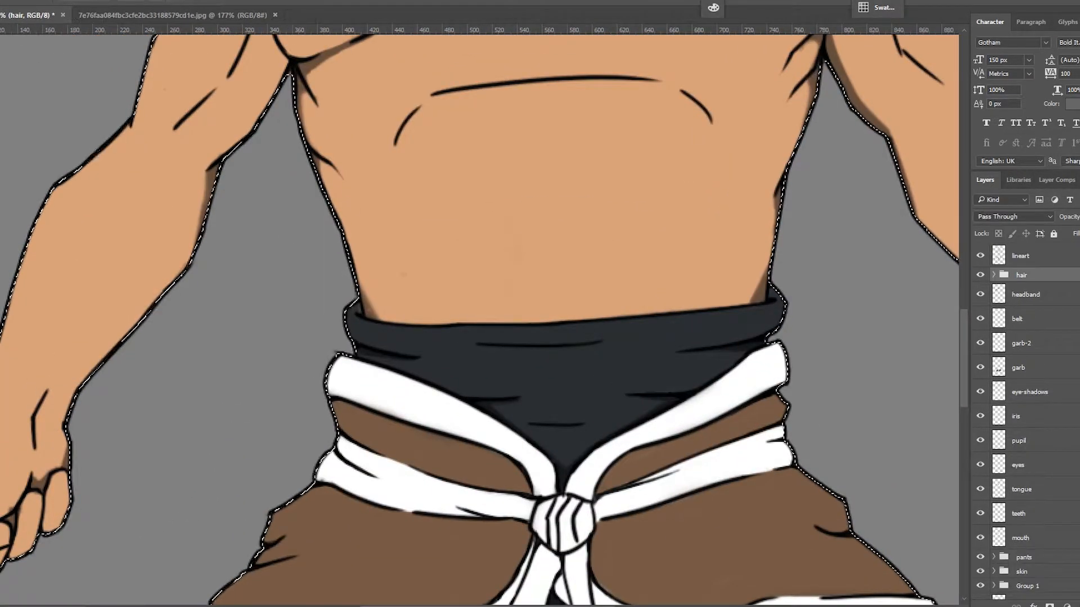
# Step: Expand the skin group and touch up the brown skin shadows where the torso meets the waistband
pyautogui.scroll(-3, 1001, 472)
pyautogui.click(994, 471)
pyautogui.click(1009, 491)
pyautogui.keyDown('alt'); pyautogui.click(369, 309); pyautogui.keyUp('alt')
pyautogui.moveTo(364, 284); pyautogui.dragTo(381, 316)
pyautogui.hotkey('ctrl', '+')
pyautogui.click(1035, 438)
pyautogui.moveTo(306, 299); pyautogui.dragTo(272, 422)
# Step: Darken the folds at the sides of the pants' waist on the pants' shadows layer and collapse the group
pyautogui.doubleClick(1038, 457)
pyautogui.click(994, 456)
pyautogui.click(1037, 549)
pyautogui.keyDown('alt'); pyautogui.click(408, 403); pyautogui.keyUp('alt')
pyautogui.hotkey('ctrl', '-')
pyautogui.click(994, 456)
# Step: Paint brown shadows on the skin-shadows layer along the ribs, armpits and undersides of the chest muscles
pyautogui.click(1038, 490)
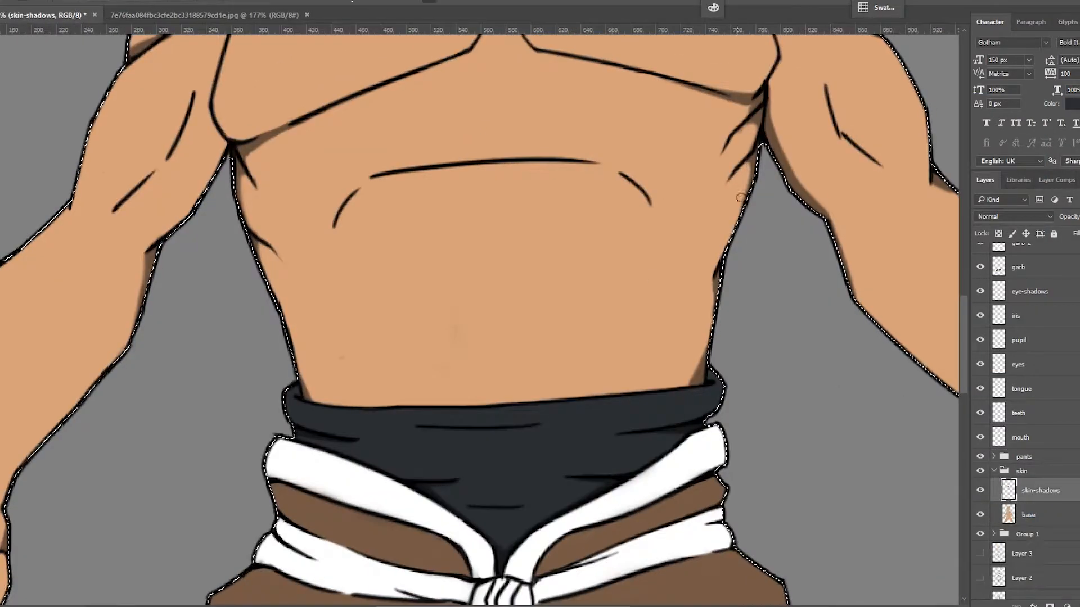
pyautogui.moveTo(201, 109); pyautogui.dragTo(170, 281)
pyautogui.keyDown('alt'); pyautogui.click(212, 358); pyautogui.keyUp('alt')
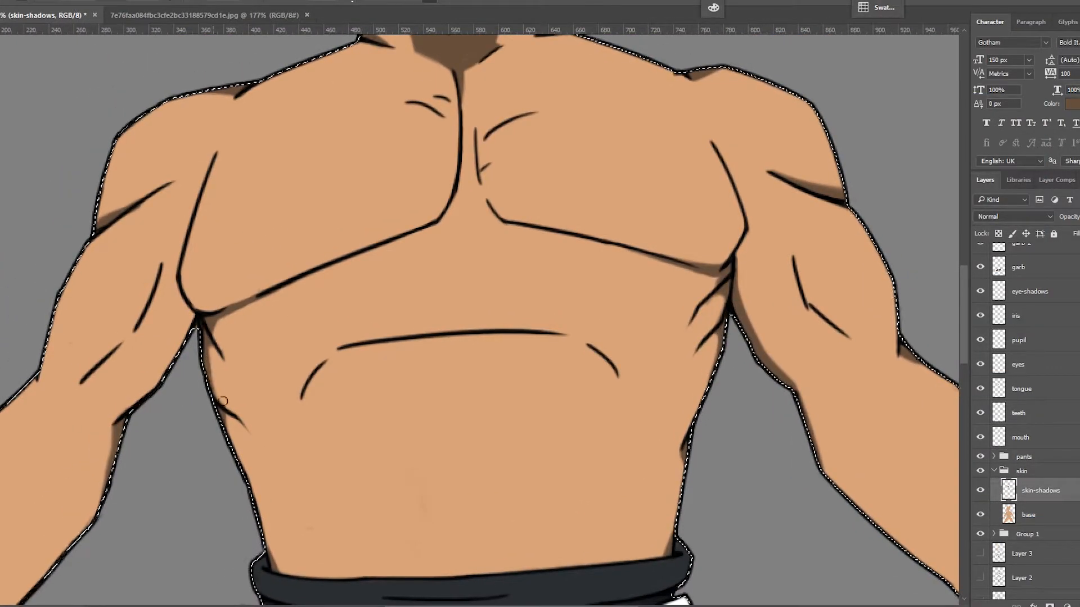
pyautogui.moveTo(221, 338); pyautogui.dragTo(178, 344)
pyautogui.moveTo(94, 212); pyautogui.dragTo(184, 390)
pyautogui.moveTo(902, 378); pyautogui.dragTo(663, 272)
pyautogui.moveTo(489, 157); pyautogui.dragTo(509, 308)
pyautogui.scroll(5, 1035, 360)
pyautogui.click(1035, 256)
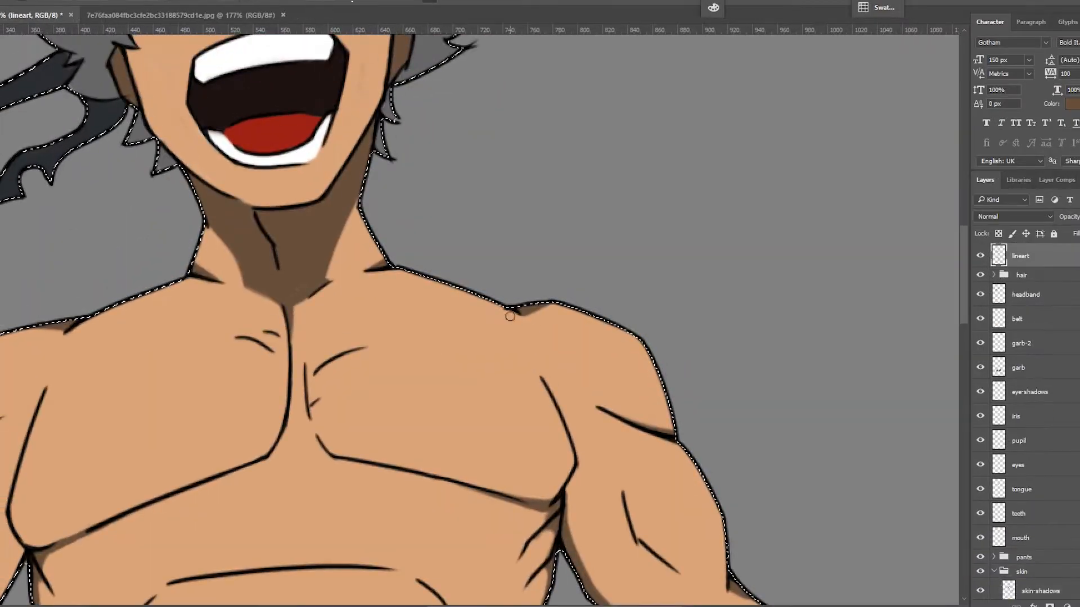
pyautogui.hotkey('ctrl', '-')
pyautogui.hotkey('ctrl', '-')
pyautogui.hotkey('ctrl', 'shift', 'n')
pyautogui.press('Escape')
# Step: Create a layer named teeth-shadows above the teeth layer and paint grey shadows at the corners of both rows of teeth
pyautogui.hotkey('ctrl', '+')
pyautogui.hotkey('ctrl', '+')
pyautogui.hotkey('ctrl', '+')
pyautogui.click(1029, 514)
pyautogui.hotkey('ctrl', 'shift', 'n')
pyautogui.write('teeth-shadows')
pyautogui.press('Return')
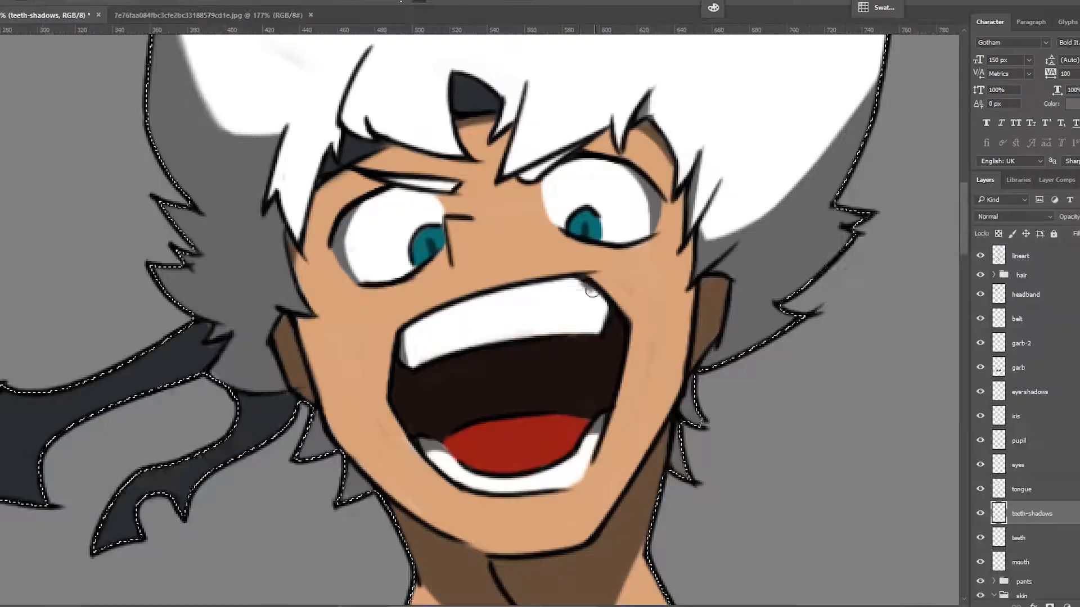
pyautogui.moveTo(598, 331); pyautogui.dragTo(604, 316)
# Step: Touch up the black outline at the mouth's upper corner on the lineart layer and compare it with the reference image
pyautogui.click(1034, 256)
pyautogui.moveTo(590, 270); pyautogui.dragTo(602, 272)
pyautogui.hotkey('ctrl', '-')
pyautogui.hotkey('ctrl', '-')
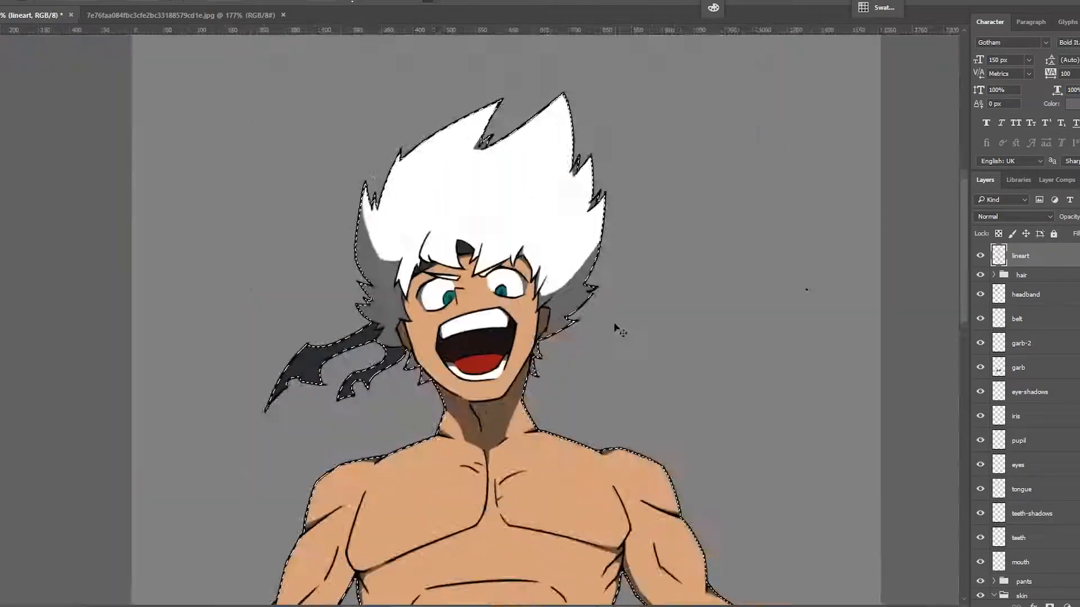
pyautogui.hotkey('ctrl', 'Tab')
pyautogui.hotkey('ctrl', 'Tab')
pyautogui.hotkey('ctrl', '+')
pyautogui.hotkey('ctrl', '+')
pyautogui.click(610, 483)
pyautogui.press('Return')
pyautogui.press('r')
pyautogui.moveTo(614, 375); pyautogui.dragTo(870, 364)
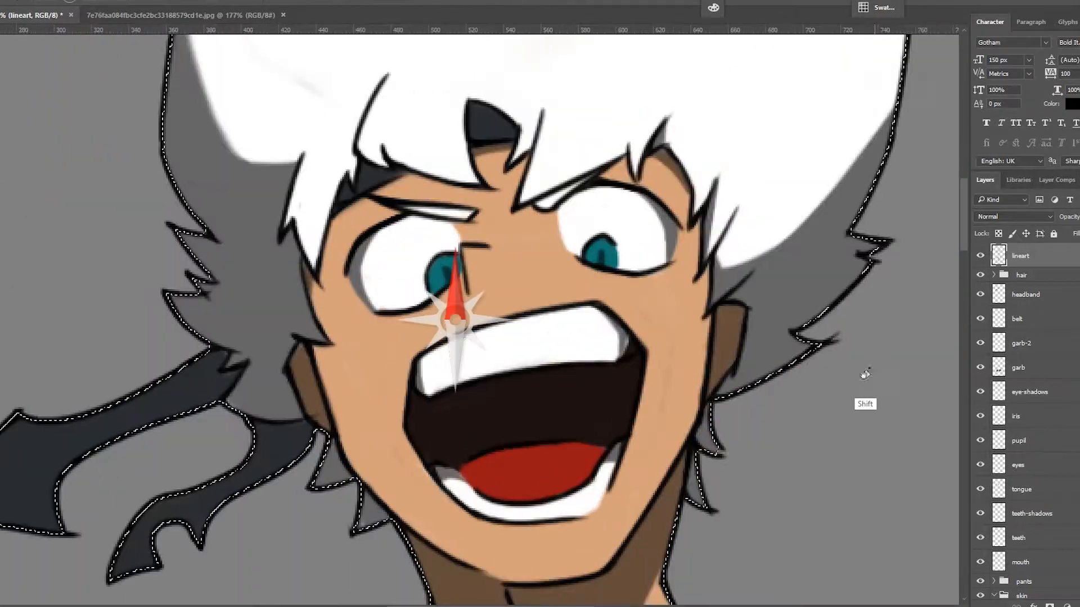
# Step: Check the mouth shading up close and from afar, switching between the teeth-shadows and teeth layers
pyautogui.click(1032, 513)
pyautogui.hotkey('ctrl', '-')
pyautogui.hotkey('ctrl', '-')
pyautogui.hotkey('ctrl', '-')
pyautogui.hotkey('ctrl', '-')
pyautogui.hotkey('ctrl', '+')
pyautogui.hotkey('ctrl', '+')
pyautogui.hotkey('ctrl', '+')
pyautogui.hotkey('ctrl', '+')
pyautogui.click(1020, 538)
pyautogui.press('x')
pyautogui.click(1031, 514)
pyautogui.hotkey('ctrl', '-')
# Step: Group the tongue, teeth-shadows, teeth and mouth layers under the name mouth and save the drawing
pyautogui.click(1044, 538)
pyautogui.keyDown('shift'); pyautogui.click(1027, 491); pyautogui.keyUp('shift')
pyautogui.hotkey('ctrl', 'g')
pyautogui.doubleClick(1026, 484)
pyautogui.write('mouth')
pyautogui.press('Return')
pyautogui.hotkey('ctrl', 's')
# Step: Group the eye-shadows, iris, pupil and eyes layers under the name eyes and expand the group
pyautogui.click(1017, 417)
pyautogui.hotkey('ctrl', '+')
pyautogui.keyDown('alt'); pyautogui.click(413, 247); pyautogui.keyUp('alt')
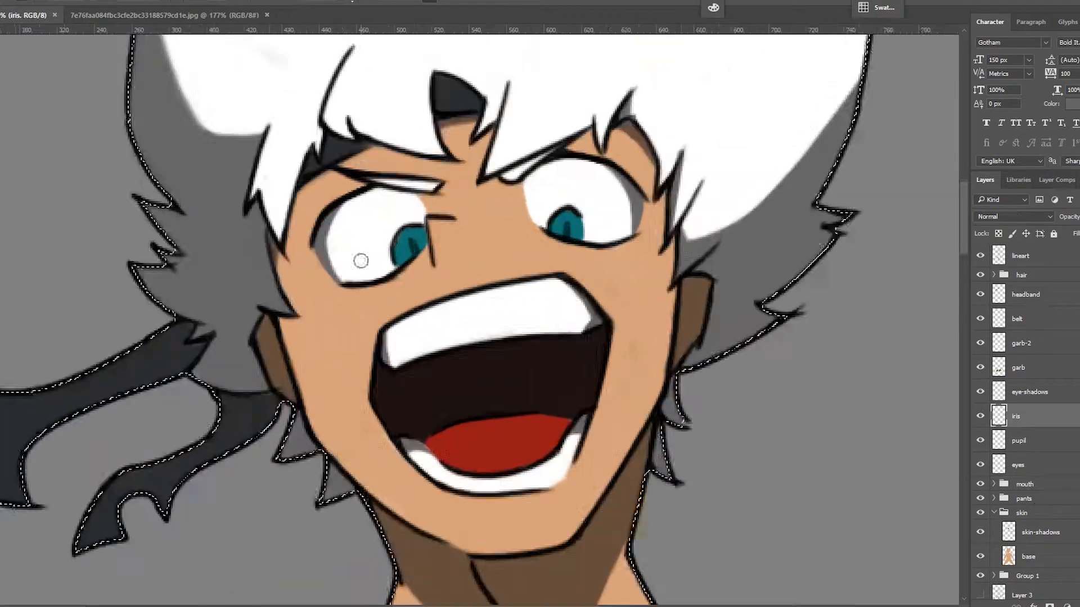
pyautogui.click(1037, 395)
pyautogui.keyDown('shift'); pyautogui.click(1024, 465); pyautogui.keyUp('shift')
pyautogui.hotkey('ctrl', 'g')
pyautogui.doubleClick(1023, 387)
pyautogui.write('eyes')
pyautogui.click(994, 387)
# Step: Add small white highlights to the edges of both teal irises
pyautogui.click(1029, 455)
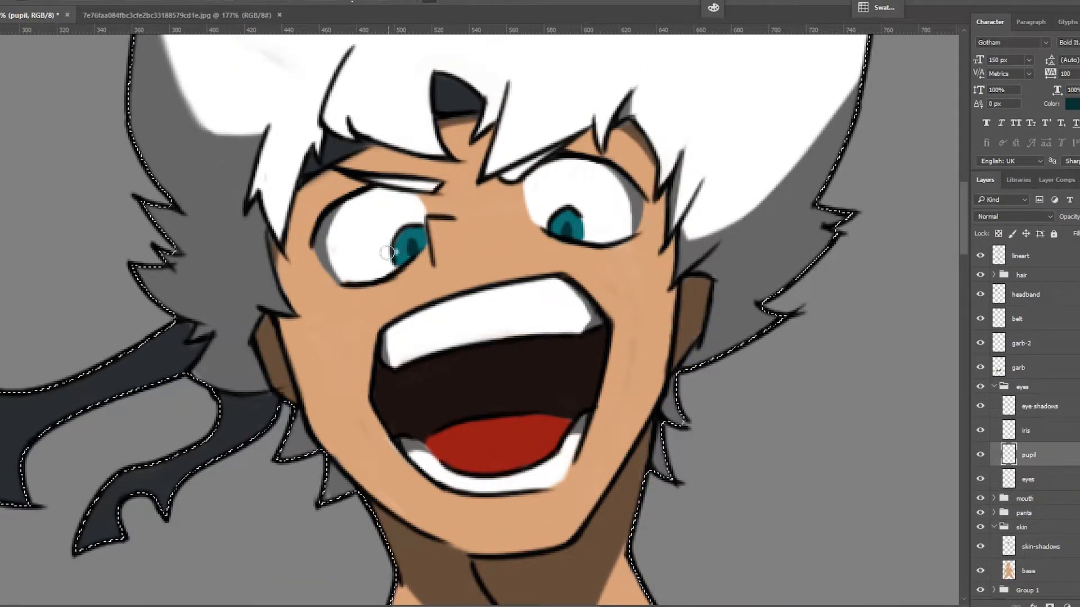
pyautogui.click(1022, 257)
pyautogui.keyDown('ctrl'); pyautogui.click(393, 252); pyautogui.keyUp('ctrl')
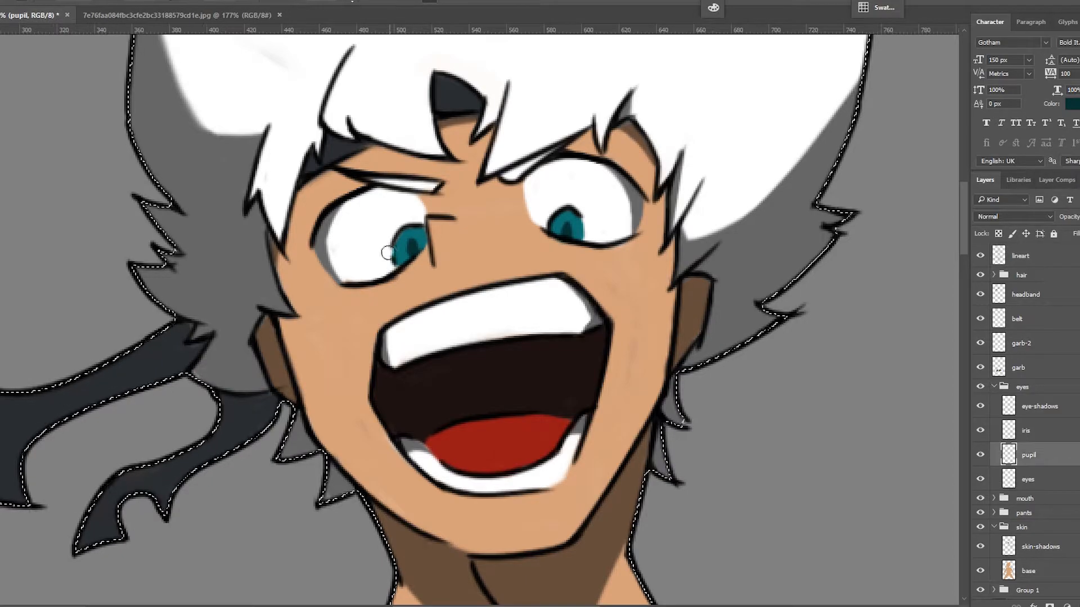
pyautogui.hotkey('ctrl', '0')
pyautogui.scroll(5, 419, 177)
# Step: Replace the angular nose line with an inverted-V nose between the eyes on the lineart layer
pyautogui.click(1021, 255)
pyautogui.click(646, 287)
pyautogui.click(942, 130)
pyautogui.moveTo(491, 245)
pyautogui.mouseDown()
pyautogui.moveTo(483, 264)
pyautogui.moveTo(522, 252)
pyautogui.mouseUp()
pyautogui.hotkey('ctrl', 'z')
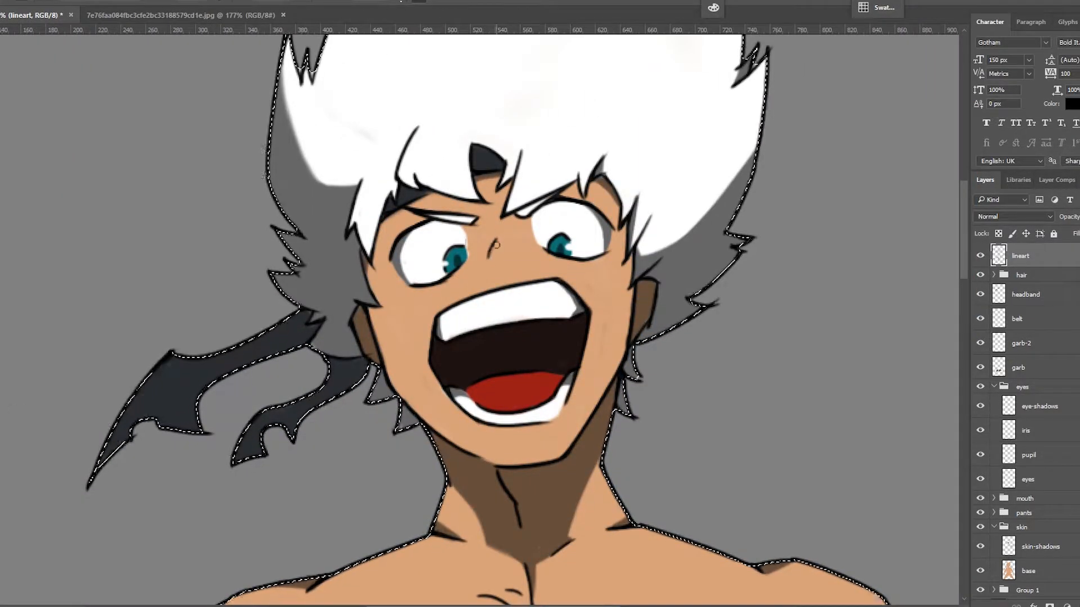
pyautogui.hotkey('ctrl', '0')
pyautogui.scroll(5, 484, 186)
# Step: Touch up the white fill of the eye and eyebrow at the viewer's left and collapse the hair group
pyautogui.click(1008, 475)
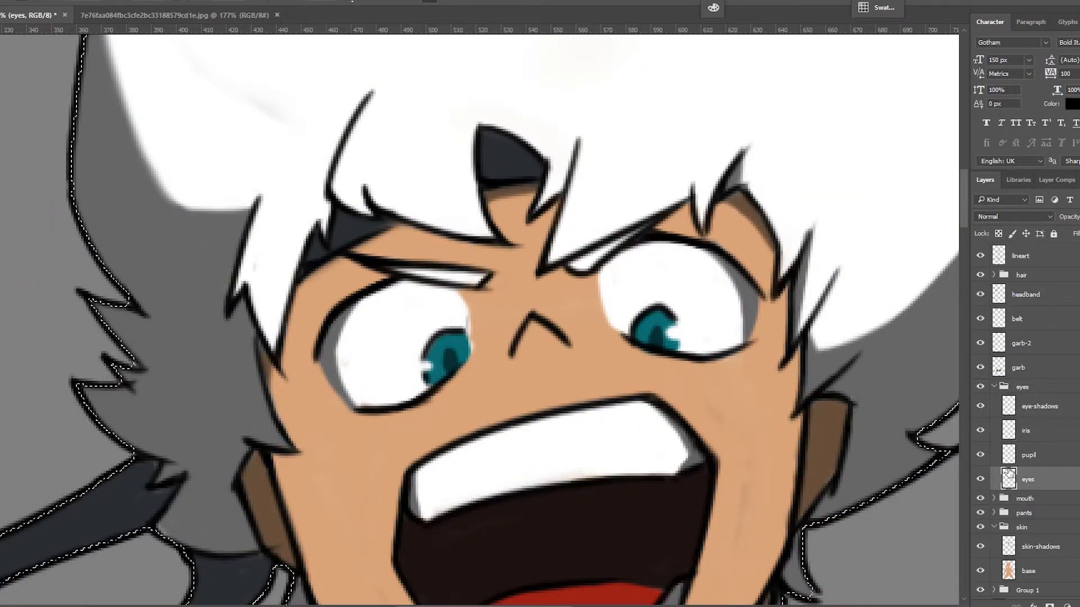
pyautogui.keyDown('ctrl'); pyautogui.click(458, 282); pyautogui.keyUp('ctrl')
pyautogui.scroll(1, 454, 312)
pyautogui.keyDown('ctrl'); pyautogui.click(494, 275); pyautogui.keyUp('ctrl')
pyautogui.press('x')
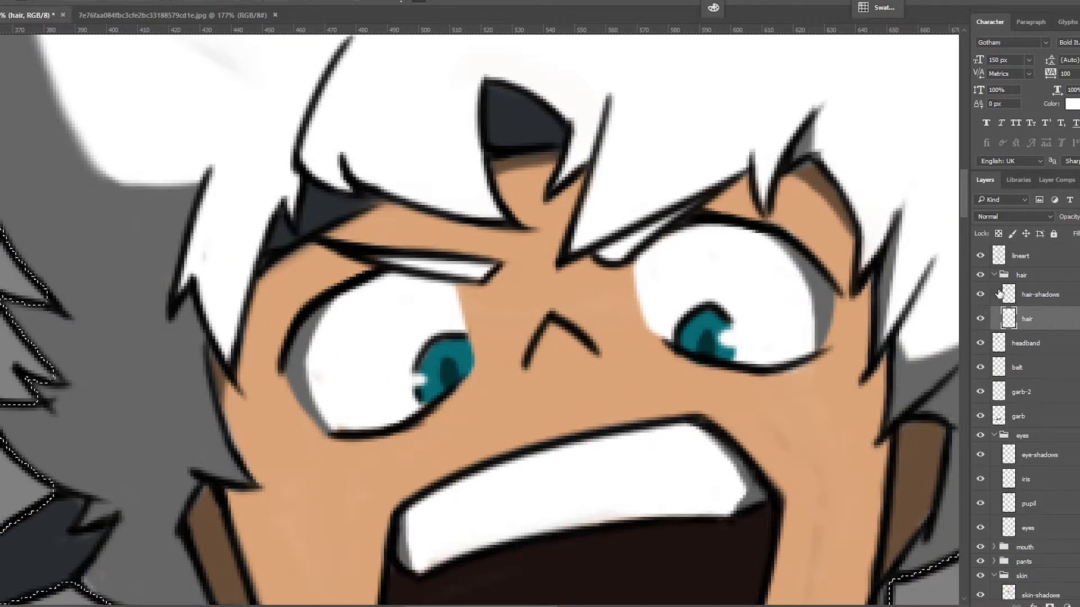
pyautogui.click(994, 275)
# Step: Paint a pointed brown shadow beneath the nose on the skin-shadows layer
pyautogui.click(1041, 546)
pyautogui.keyDown('alt'); pyautogui.click(919, 462); pyautogui.keyUp('alt')
pyautogui.moveTo(581, 458); pyautogui.dragTo(582, 317)
pyautogui.moveTo(534, 224)
pyautogui.mouseDown()
pyautogui.moveTo(550, 185)
pyautogui.moveTo(591, 212)
pyautogui.moveTo(572, 236)
pyautogui.mouseUp()
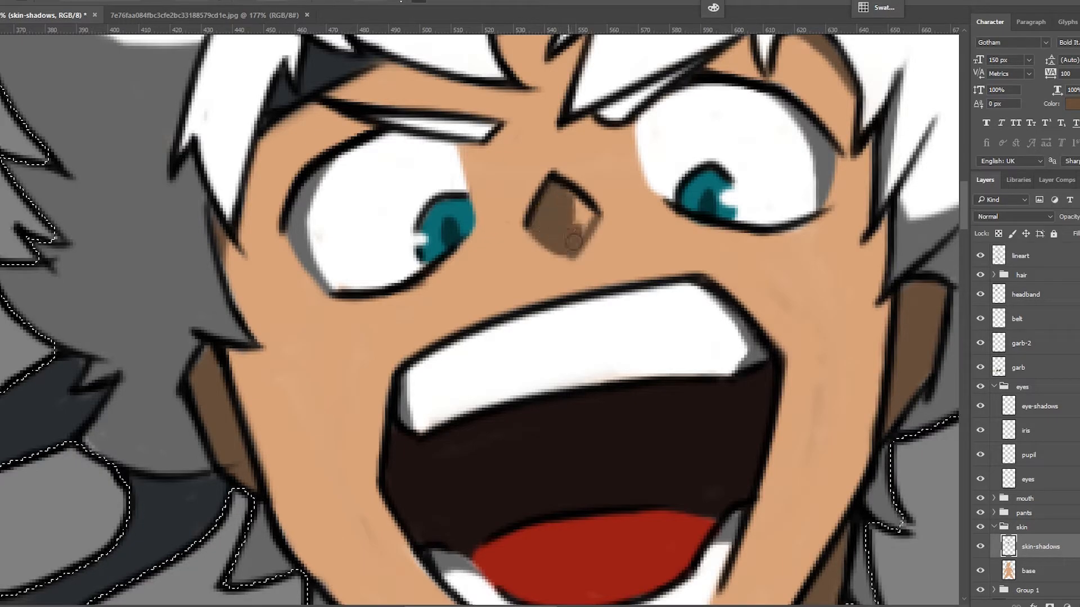
pyautogui.scroll(-3, 573, 236)
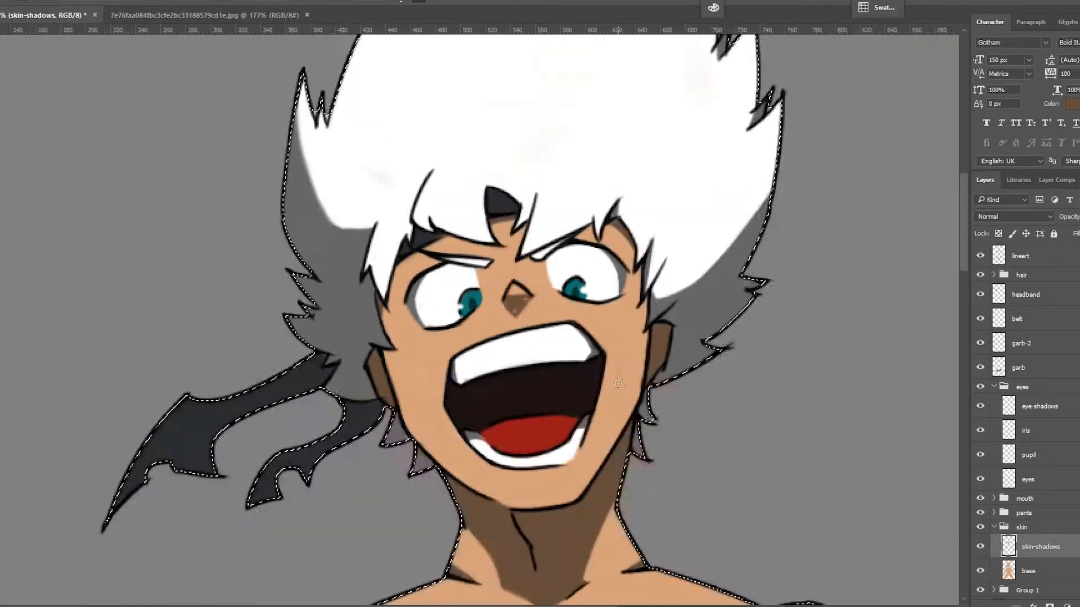
# Step: Check the reference image and touch up the brown shadows on the face and body on the skin-shadows layer
pyautogui.scroll(1, 468, 323)
pyautogui.hotkey('ctrl', 'Tab')
pyautogui.hotkey('ctrl', 'Tab')
pyautogui.moveTo(498, 235); pyautogui.dragTo(495, 276)
pyautogui.press('b')
pyautogui.moveTo(632, 198); pyautogui.dragTo(671, 203)
pyautogui.moveTo(512, 173); pyautogui.dragTo(528, 207)
pyautogui.scroll(-5, 716, 339)
pyautogui.moveTo(675, 315); pyautogui.dragTo(542, 181)
pyautogui.scroll(3, 542, 326)
pyautogui.moveTo(542, 326); pyautogui.dragTo(522, 348)
# Step: Group the garb layers as "garb", including the belt layer and a new top layer named "garb shadows"
pyautogui.click(994, 527)
pyautogui.click(1029, 365)
pyautogui.keyDown('shift'); pyautogui.click(1021, 343); pyautogui.keyUp('shift')
pyautogui.hotkey('ctrl', 'g')
pyautogui.click(994, 338)
pyautogui.write('garb shadows')
pyautogui.click(980, 357)
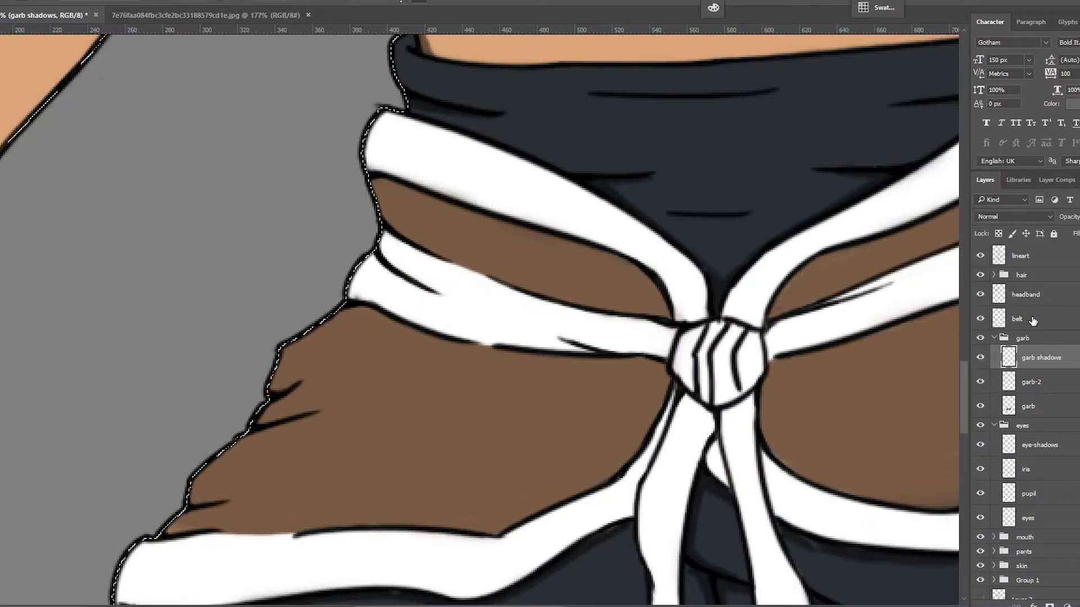
pyautogui.moveTo(1041, 325); pyautogui.dragTo(1040, 369)
# Step: Paint grey shadows on the ends and folds of the white belt bands at the viewer's left
pyautogui.moveTo(457, 296); pyautogui.dragTo(433, 375)
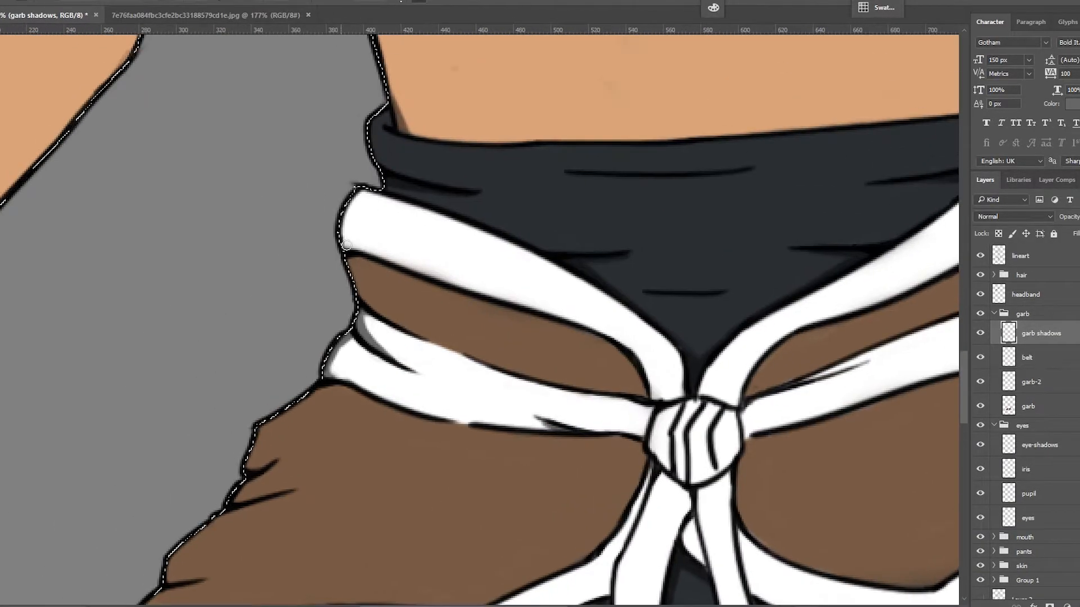
pyautogui.moveTo(357, 195); pyautogui.dragTo(346, 246)
pyautogui.moveTo(315, 478); pyautogui.dragTo(469, 184)
pyautogui.moveTo(253, 398); pyautogui.dragTo(299, 394)
# Step: Paint grey shadows around the belt knot and on the white bands at the viewer's right
pyautogui.moveTo(698, 147); pyautogui.dragTo(462, 173)
pyautogui.moveTo(464, 159); pyautogui.dragTo(488, 165)
pyautogui.moveTo(571, 200); pyautogui.dragTo(558, 248)
pyautogui.moveTo(608, 265)
pyautogui.mouseDown()
pyautogui.moveTo(588, 305)
pyautogui.moveTo(602, 337)
pyautogui.mouseUp()
pyautogui.moveTo(605, 174)
pyautogui.mouseDown()
pyautogui.moveTo(586, 263)
pyautogui.moveTo(234, 393)
pyautogui.mouseUp()
pyautogui.moveTo(596, 296); pyautogui.dragTo(568, 300)
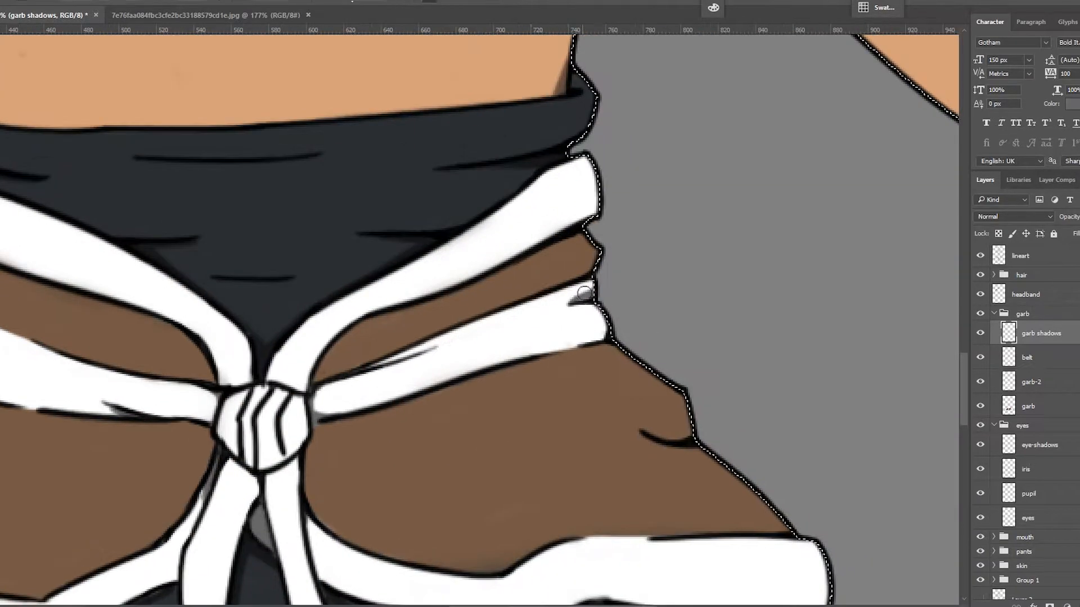
pyautogui.moveTo(430, 350); pyautogui.dragTo(571, 344)
pyautogui.moveTo(252, 314); pyautogui.dragTo(487, 344)
# Step: Add a layer named "garb shadows-2" directly beneath the garb shadows layer
pyautogui.hotkey('ctrl', 'shift', 'n')
pyautogui.write('garb shadows-2')
pyautogui.press('Return')
pyautogui.moveTo(1039, 334); pyautogui.dragTo(1037, 369)
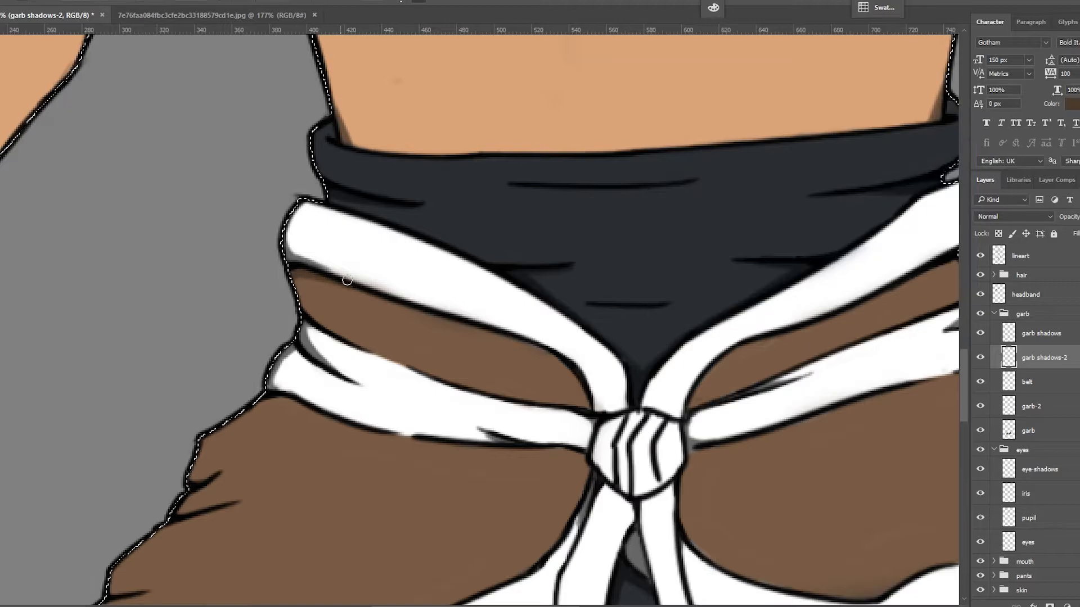
# Step: Paint dark brown shadows on the brown cloth along the belt bands and around the knot
pyautogui.moveTo(588, 411); pyautogui.dragTo(583, 398)
pyautogui.moveTo(148, 553)
pyautogui.mouseDown()
pyautogui.moveTo(256, 467)
pyautogui.moveTo(364, 330)
pyautogui.mouseUp()
pyautogui.moveTo(325, 406)
pyautogui.mouseDown()
pyautogui.moveTo(378, 403)
pyautogui.moveTo(489, 356)
pyautogui.mouseUp()
pyautogui.press('r')
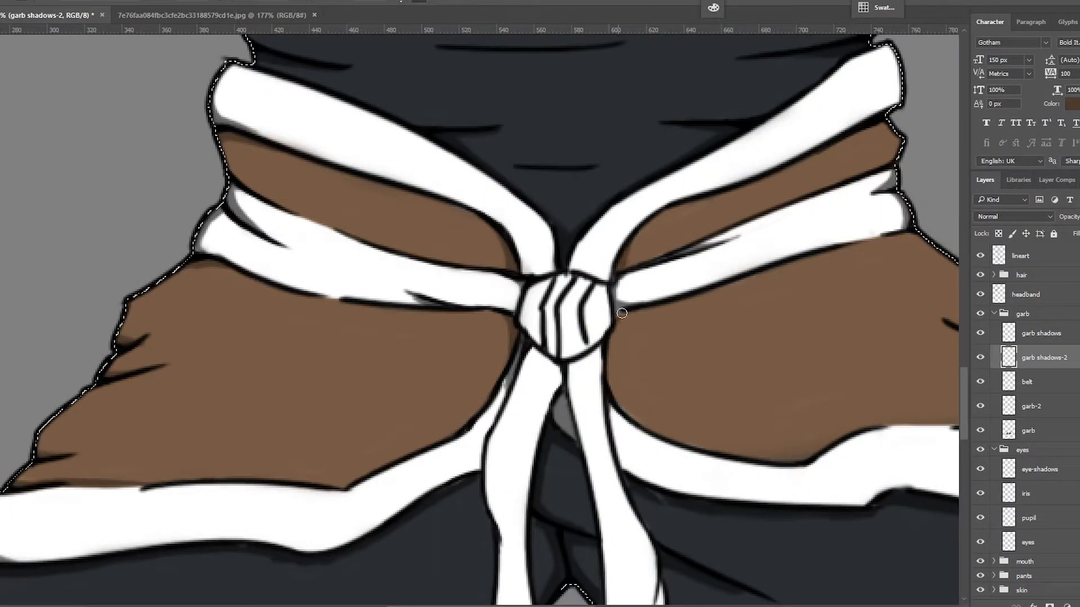
pyautogui.moveTo(622, 313); pyautogui.dragTo(613, 412)
pyautogui.moveTo(754, 242)
pyautogui.mouseDown()
pyautogui.moveTo(622, 333)
pyautogui.moveTo(612, 417)
pyautogui.mouseUp()
pyautogui.moveTo(877, 486)
pyautogui.mouseDown()
pyautogui.moveTo(788, 332)
pyautogui.moveTo(720, 340)
pyautogui.mouseUp()
pyautogui.moveTo(844, 431)
pyautogui.mouseDown()
pyautogui.moveTo(782, 321)
pyautogui.moveTo(732, 332)
pyautogui.mouseUp()
# Step: Review the shading across the whole figure, from the head and torso down to the garb and legs
pyautogui.hotkey('ctrl', '-')
pyautogui.hotkey('ctrl', '=')
pyautogui.hotkey('ctrl', '-')
pyautogui.hotkey('ctrl', '-')
pyautogui.moveTo(360, 208); pyautogui.dragTo(441, 313)
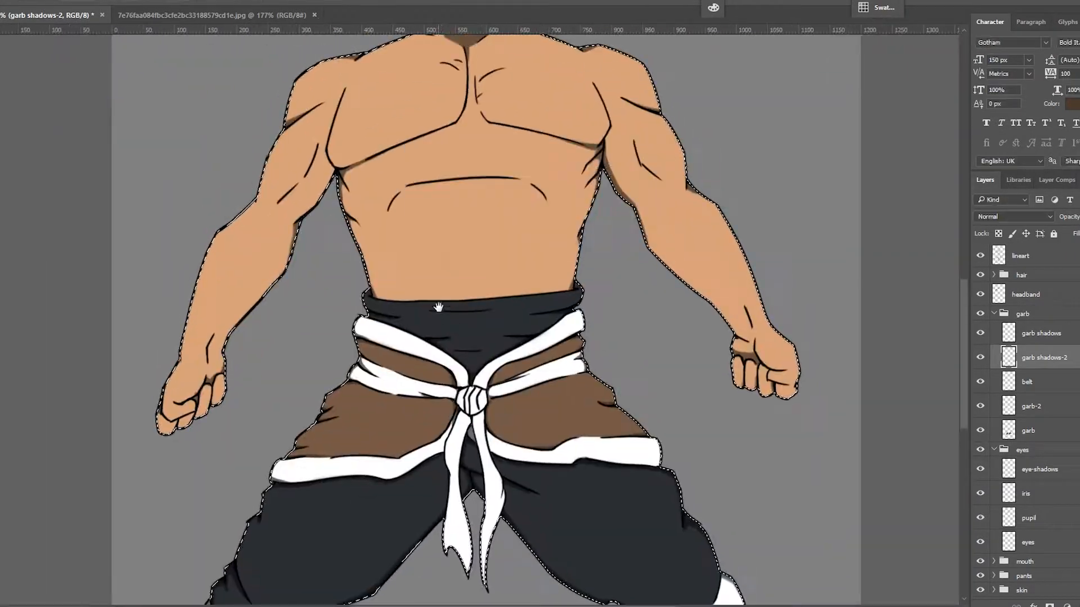
pyautogui.hotkey('ctrl', '0')
pyautogui.hotkey('ctrl', '=')
pyautogui.hotkey('ctrl', '=')
pyautogui.moveTo(478, 506); pyautogui.dragTo(502, 331)
pyautogui.moveTo(523, 123); pyautogui.dragTo(511, 352)
pyautogui.hotkey('ctrl', '0')
pyautogui.hotkey('ctrl', '=')
pyautogui.hotkey('ctrl', '=')
pyautogui.moveTo(427, 563); pyautogui.dragTo(472, 337)
pyautogui.hotkey('ctrl', '=')
pyautogui.hotkey('ctrl', '=')
pyautogui.moveTo(563, 112); pyautogui.dragTo(495, 478)
# Step: Paint a brown shadow on the leg beneath the white trouser cuff at the viewer's right on the skin-shadows layer
pyautogui.click(994, 314)
pyautogui.click(1022, 457)
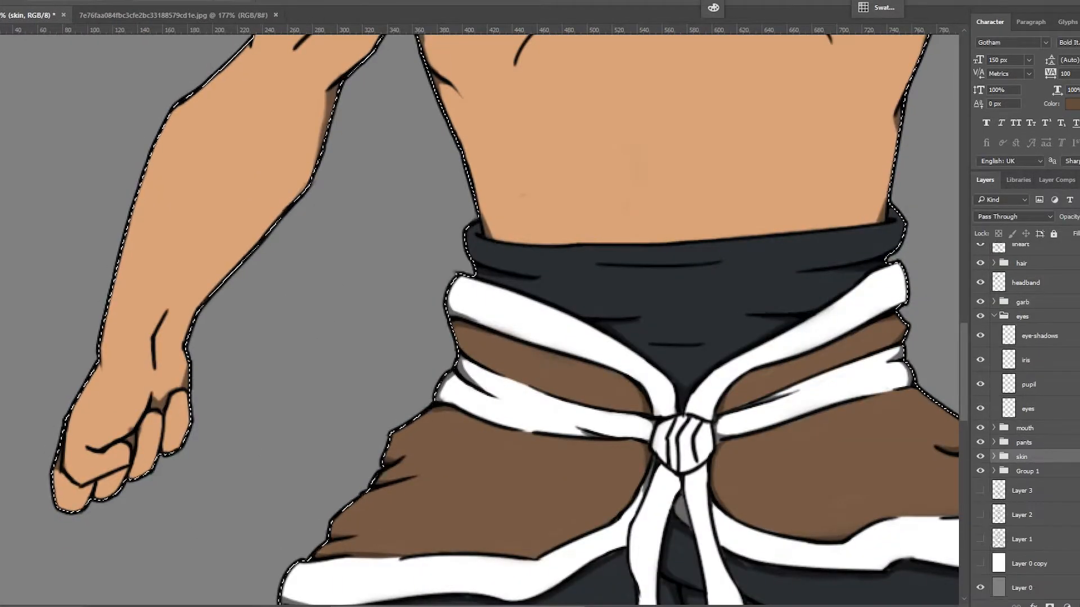
pyautogui.click(994, 456)
pyautogui.scroll(-3, 1024, 450)
pyautogui.click(1040, 428)
pyautogui.moveTo(478, 587); pyautogui.dragTo(632, 42)
pyautogui.moveTo(738, 369); pyautogui.dragTo(56, 415)
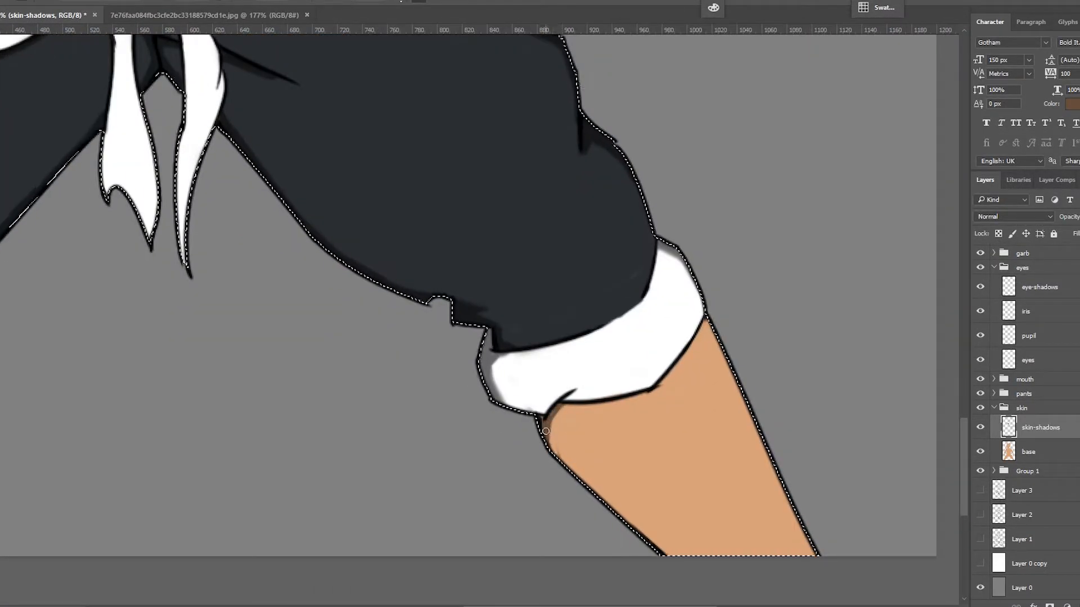
pyautogui.moveTo(550, 416); pyautogui.dragTo(497, 390)
# Step: Collapse the skin and eyes groups, reopen the garb group and sample the grey beneath the belt knot
pyautogui.hotkey('ctrl', '-')
pyautogui.hotkey('ctrl', '-')
pyautogui.hotkey('ctrl', '=')
pyautogui.hotkey('ctrl', '=')
pyautogui.moveTo(405, 192); pyautogui.dragTo(771, 450)
pyautogui.click(994, 407)
pyautogui.click(994, 316)
pyautogui.click(993, 314)
pyautogui.click(1039, 355)
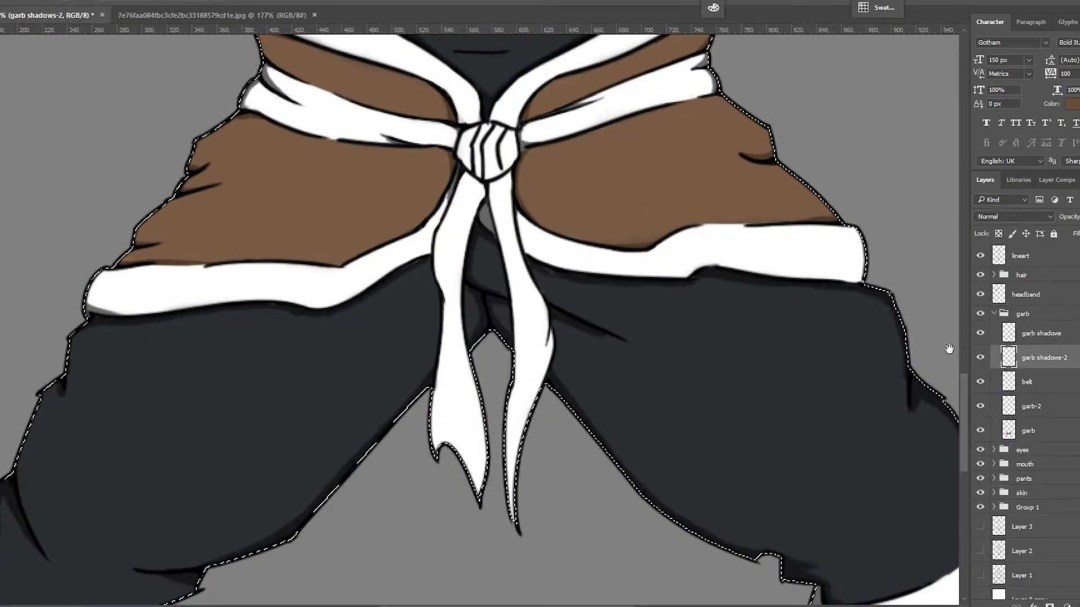
pyautogui.keyDown('alt'); pyautogui.click(487, 221); pyautogui.keyUp('alt')
pyautogui.scroll(1, 478, 467)
# Step: Paint grey shadows beneath the knot and along the edges and tips of the hanging belt ends on the garb shadows layer
pyautogui.click(1012, 333)
pyautogui.moveTo(415, 438); pyautogui.dragTo(410, 411)
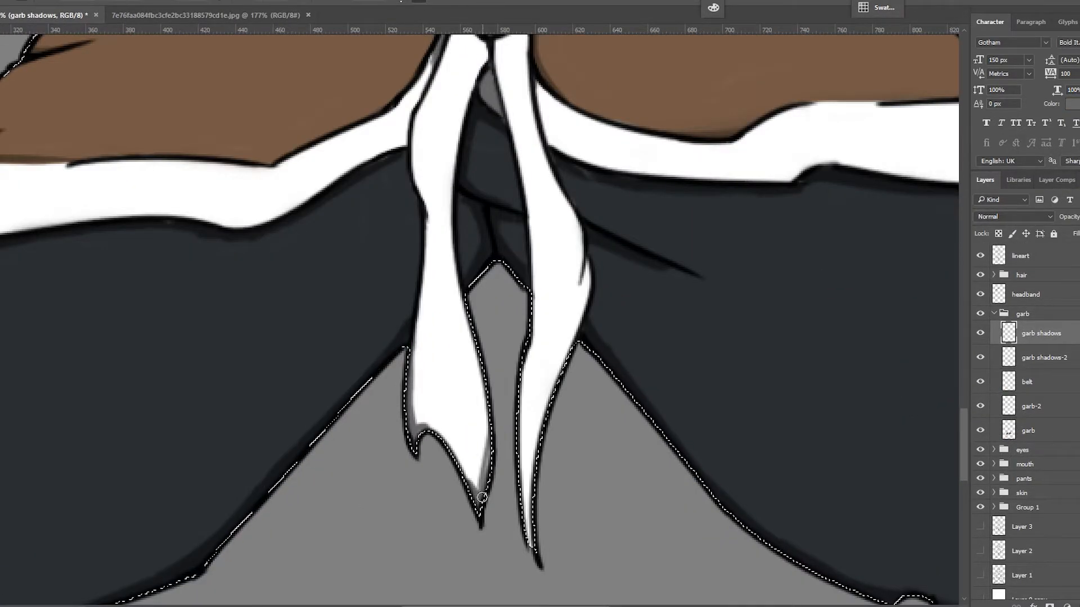
pyautogui.moveTo(478, 236); pyautogui.dragTo(460, 349)
pyautogui.moveTo(426, 164); pyautogui.dragTo(442, 142)
pyautogui.scroll(2, 498, 145)
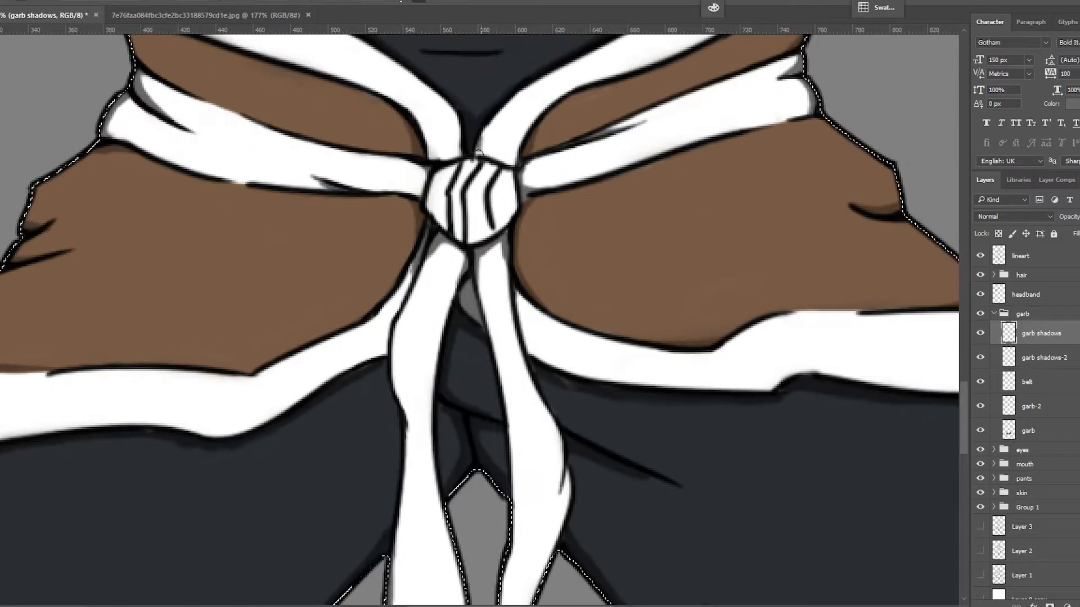
pyautogui.moveTo(435, 462); pyautogui.dragTo(432, 234)
pyautogui.moveTo(455, 360); pyautogui.dragTo(480, 244)
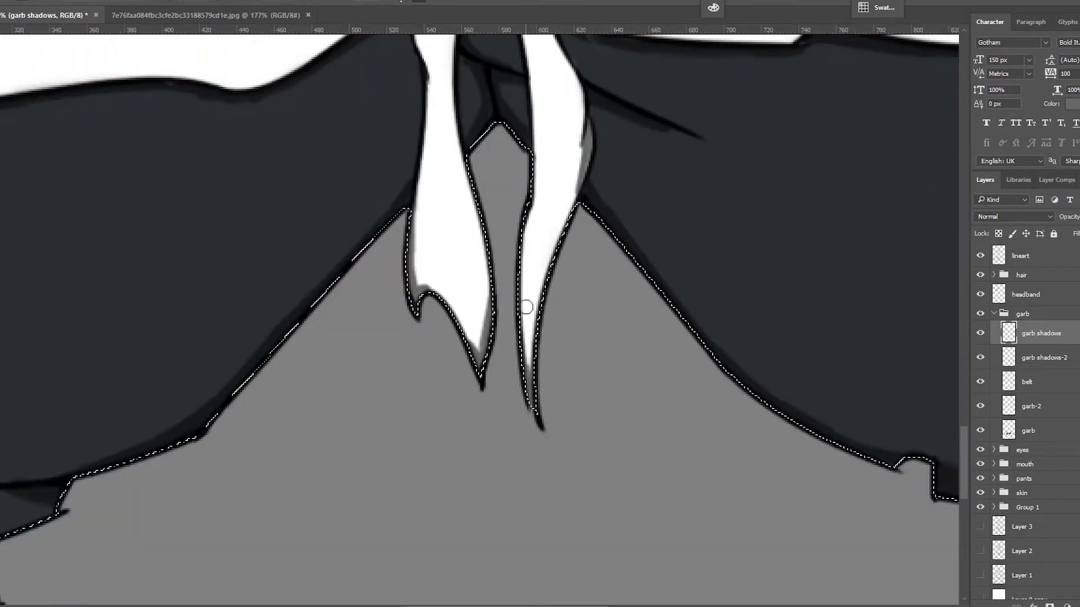
pyautogui.moveTo(652, 337); pyautogui.dragTo(571, 338)
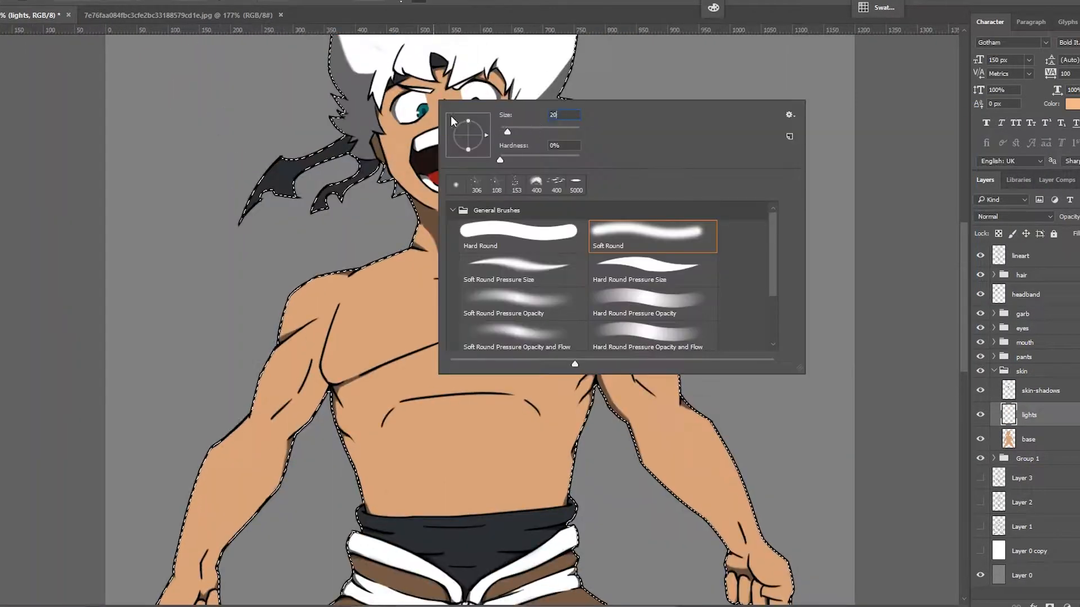
# Step: Set the Soft Round brush to 200 px and paint light peach highlights on the shoulders and arms on the lights layer
pyautogui.write('0')
pyautogui.press('Return')
pyautogui.moveTo(275, 235)
pyautogui.mouseDown()
pyautogui.moveTo(326, 96)
pyautogui.moveTo(238, 208)
pyautogui.moveTo(127, 456)
pyautogui.mouseUp()
pyautogui.moveTo(405, 169); pyautogui.dragTo(495, 132)
pyautogui.hotkey('ctrl', 'z')
pyautogui.moveTo(641, 126)
pyautogui.mouseDown()
pyautogui.moveTo(827, 349)
pyautogui.moveTo(841, 450)
pyautogui.mouseUp()
pyautogui.moveTo(248, 360); pyautogui.dragTo(321, 225)
pyautogui.moveTo(472, 84); pyautogui.dragTo(477, 227)
# Step: Adjust the brush size and brush soft peach highlights over the chest, abdomen and forearms
pyautogui.rightClick(481, 190)
pyautogui.press('Return')
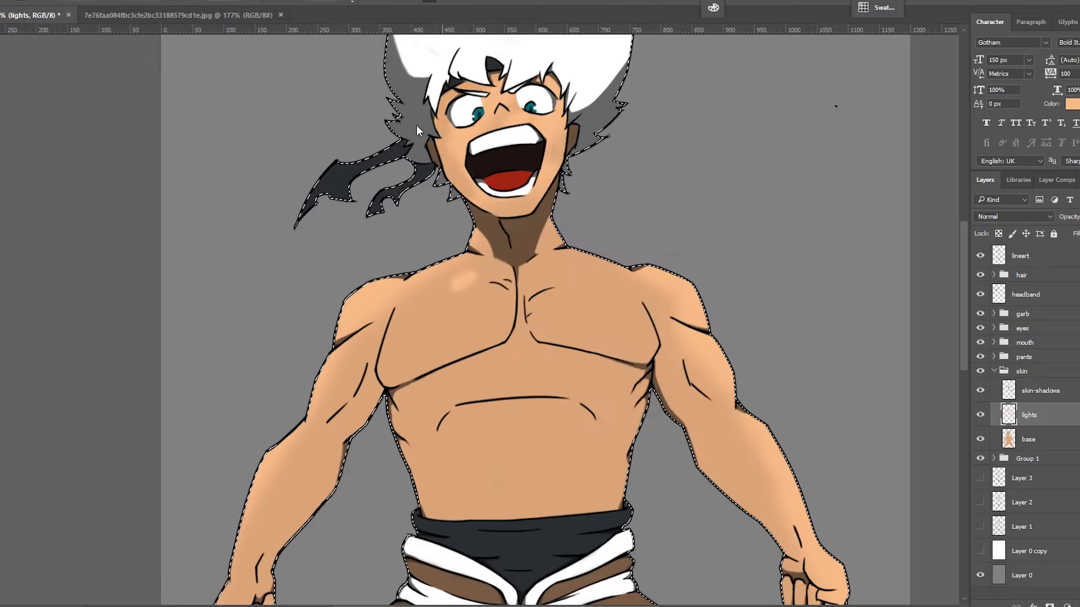
pyautogui.moveTo(356, 38); pyautogui.dragTo(310, 131)
pyautogui.hotkey('ctrl', '-')
pyautogui.moveTo(462, 419); pyautogui.dragTo(477, 278)
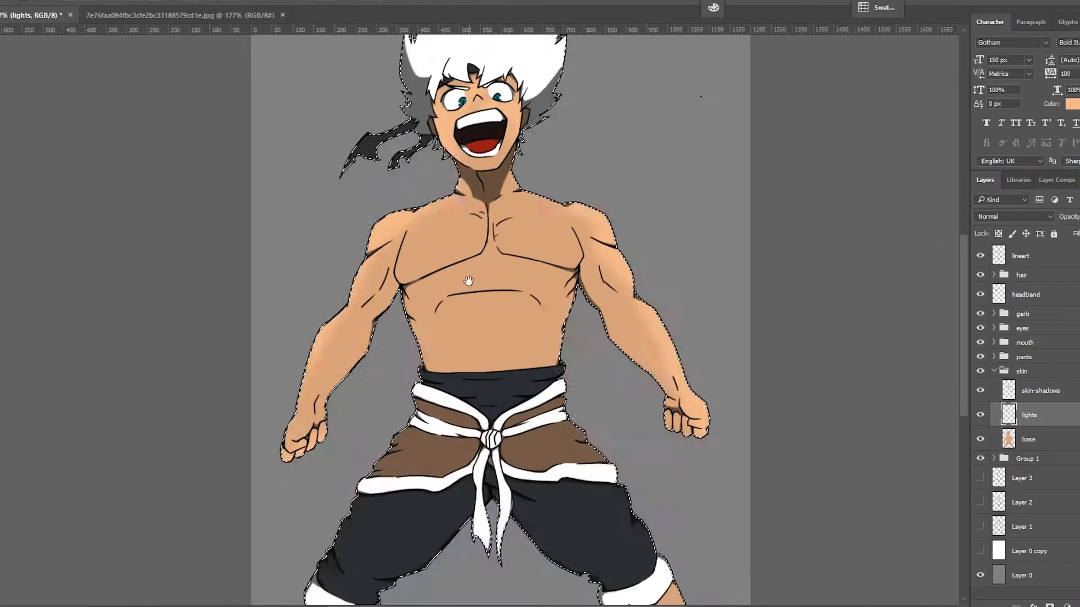
pyautogui.moveTo(534, 220); pyautogui.dragTo(465, 335)
pyautogui.hotkey('ctrl', 'z')
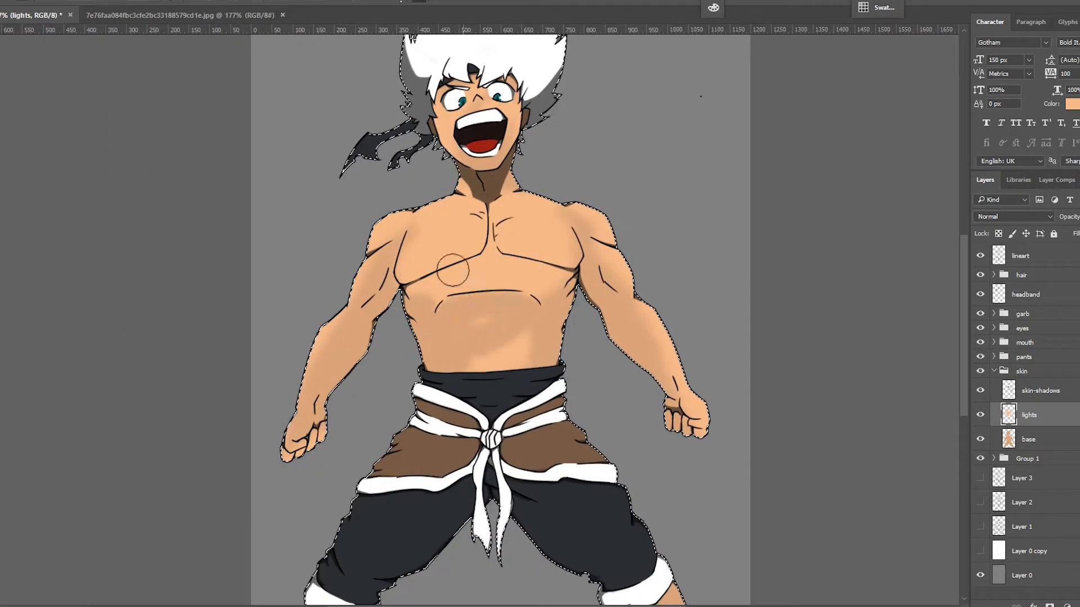
pyautogui.moveTo(537, 265); pyautogui.dragTo(506, 355)
pyautogui.moveTo(657, 403)
pyautogui.mouseDown()
pyautogui.moveTo(680, 274)
pyautogui.moveTo(668, 417)
pyautogui.mouseUp()
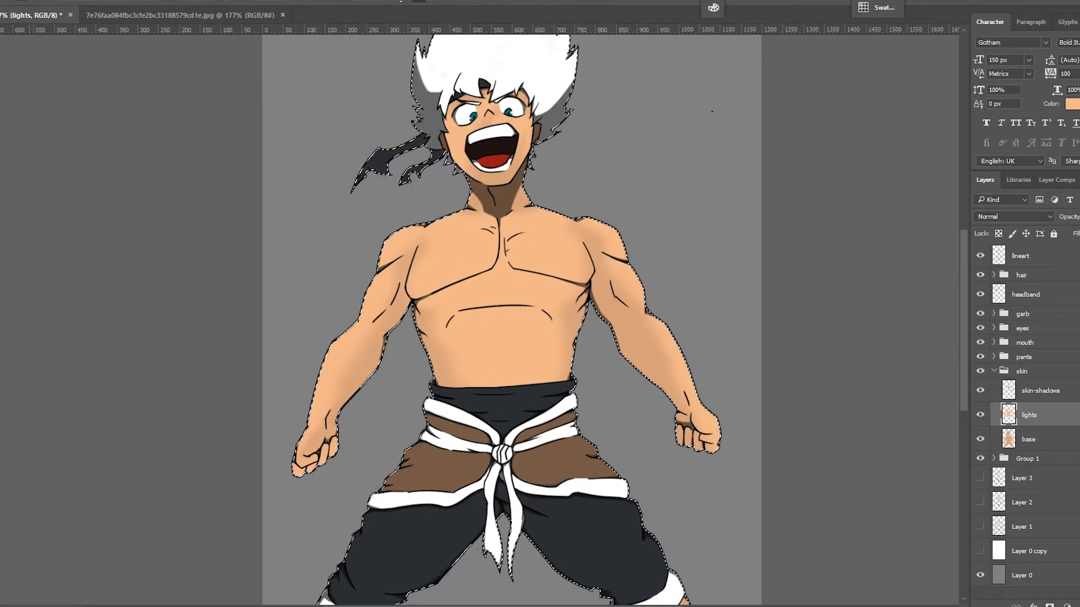
# Step: Add a second layer named "lights" between the lineart layer and the hair group
pyautogui.scroll(-2, 543, 197)
pyautogui.scroll(4, 518, 294)
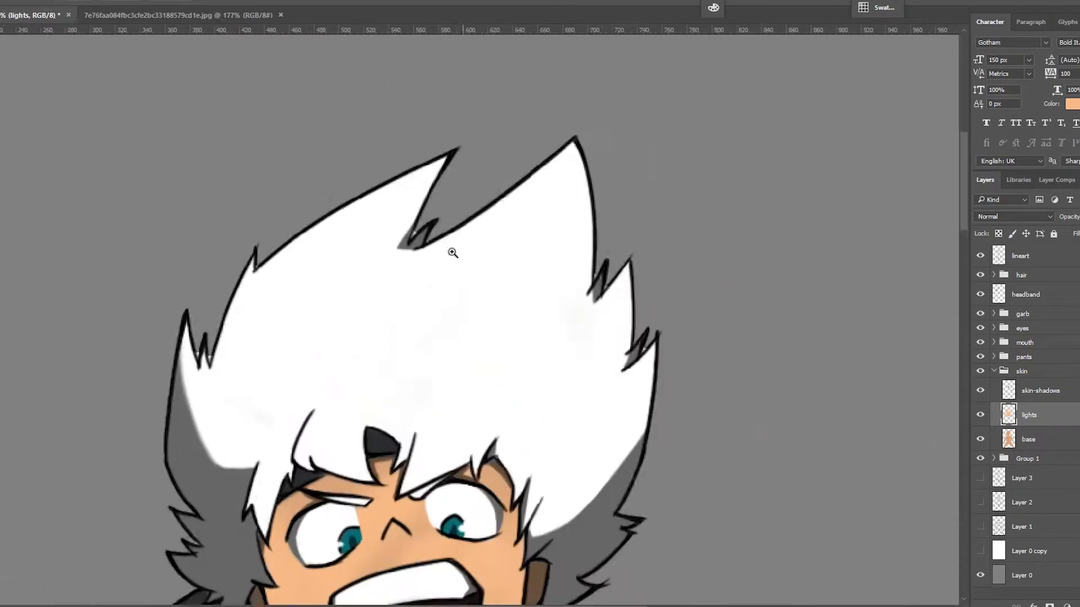
pyautogui.scroll(-3, 457, 236)
pyautogui.moveTo(1022, 275); pyautogui.dragTo(1022, 269)
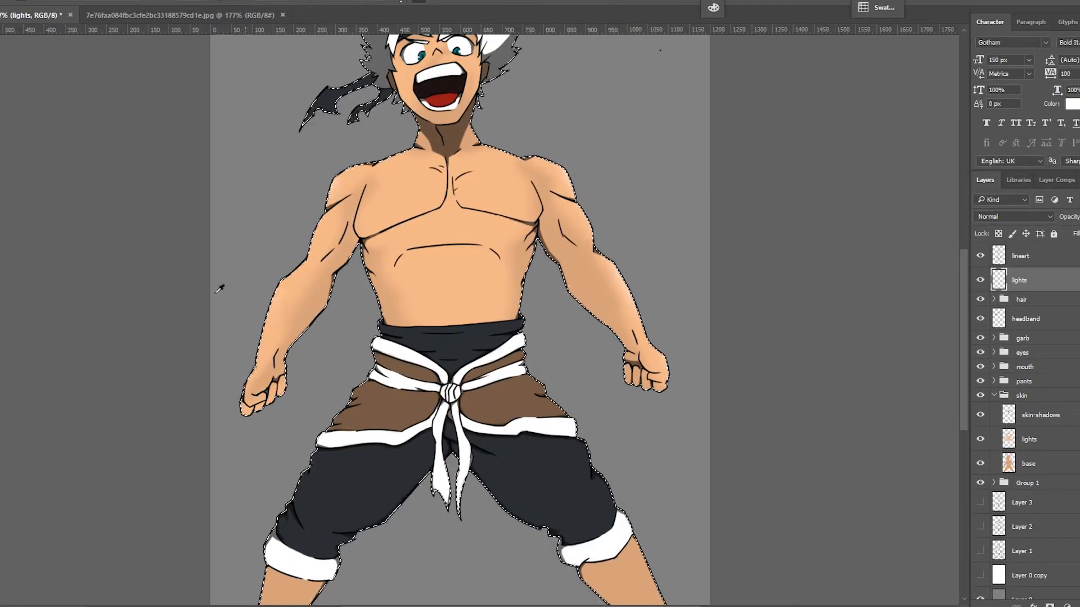
# Step: Adjust the brush and paint soft white highlights along the upper chest, shoulders and arms
pyautogui.scroll(-1, 540, 162)
pyautogui.scroll(3, 366, 205)
pyautogui.rightClick(366, 205)
pyautogui.press('Escape')
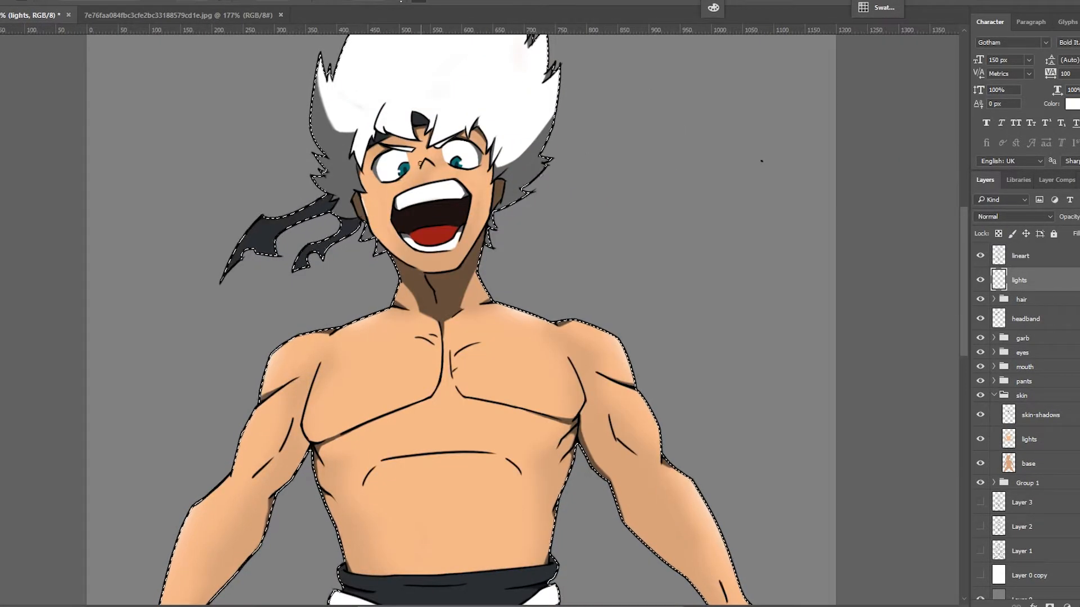
pyautogui.scroll(-3, 457, 382)
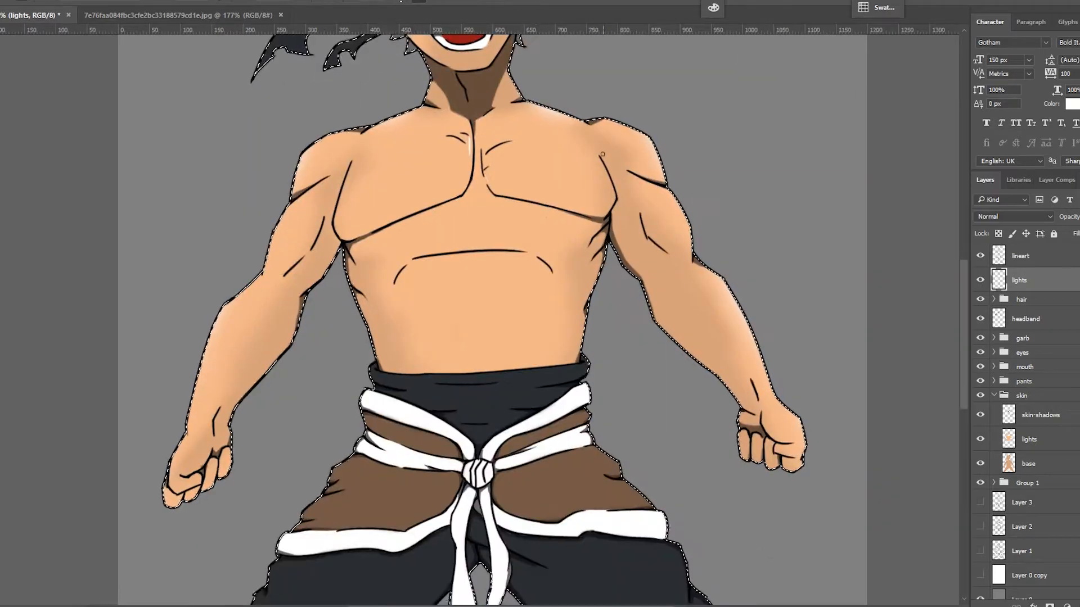
# Step: Add subtle white highlights to the lower body and the outer edges of the trousers
pyautogui.scroll(-1, 457, 382)
pyautogui.scroll(-2, 506, 315)
pyautogui.rightClick(484, 329)
pyautogui.press('Escape')
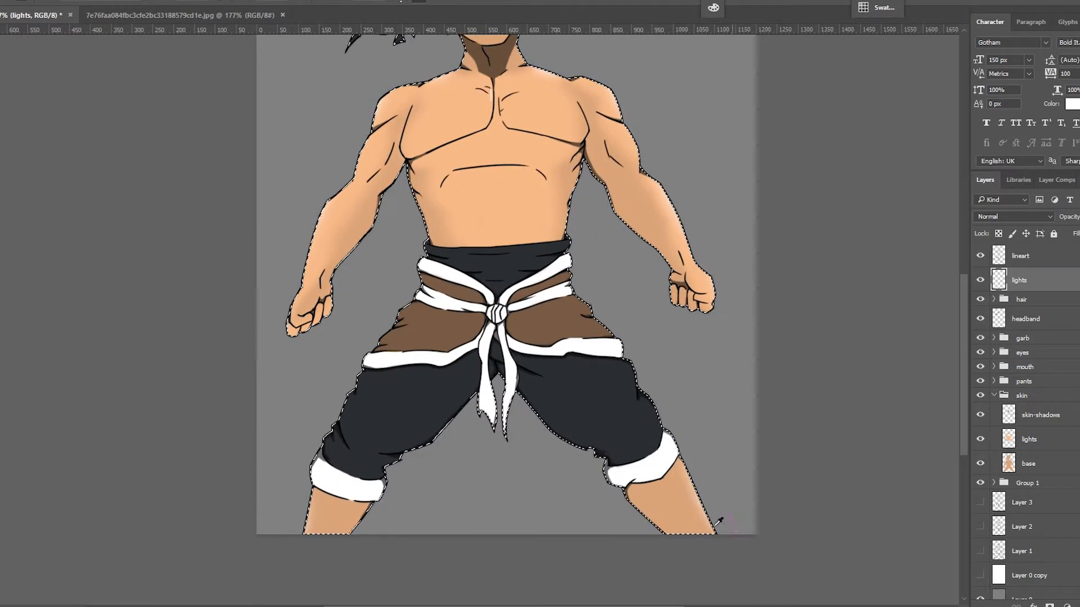
pyautogui.scroll(-1, 403, 329)
pyautogui.hotkey('ctrl', 'd')
pyautogui.hotkey('ctrl', 'shift', 'd')
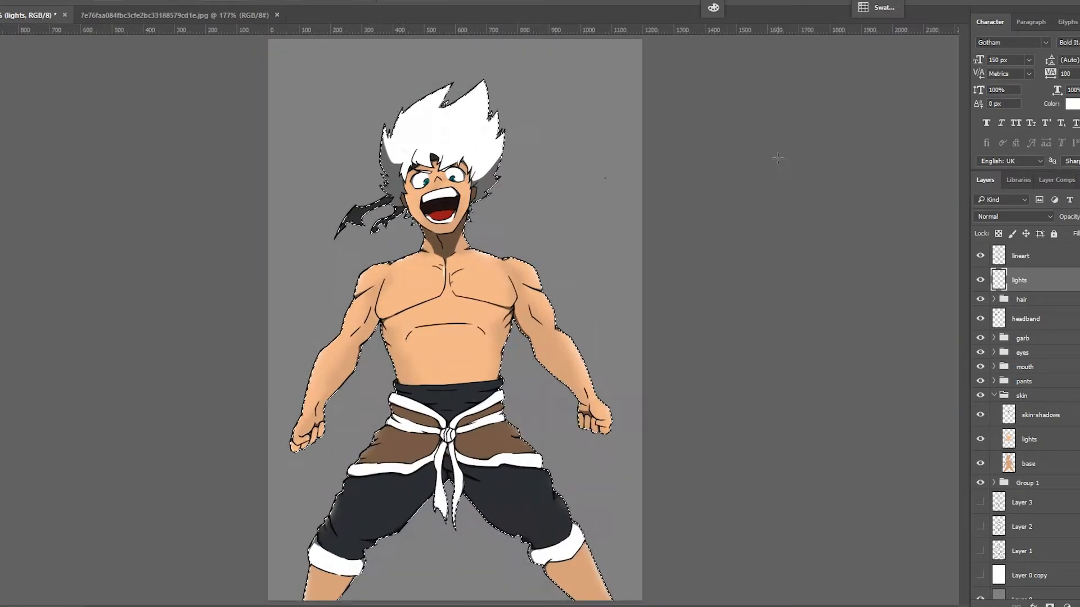
# Step: Clear the selection and sign the artwork in black on a new layer over the leg at the viewer's right
pyautogui.scroll(1, 448, 364)
pyautogui.hotkey('ctrl', 'd')
pyautogui.hotkey('ctrl', 'shift', 'alt', 'n')
pyautogui.rightClick(635, 338)
pyautogui.doubleClick(832, 482)
pyautogui.click(656, 513)
pyautogui.scroll(-1, 683, 525)
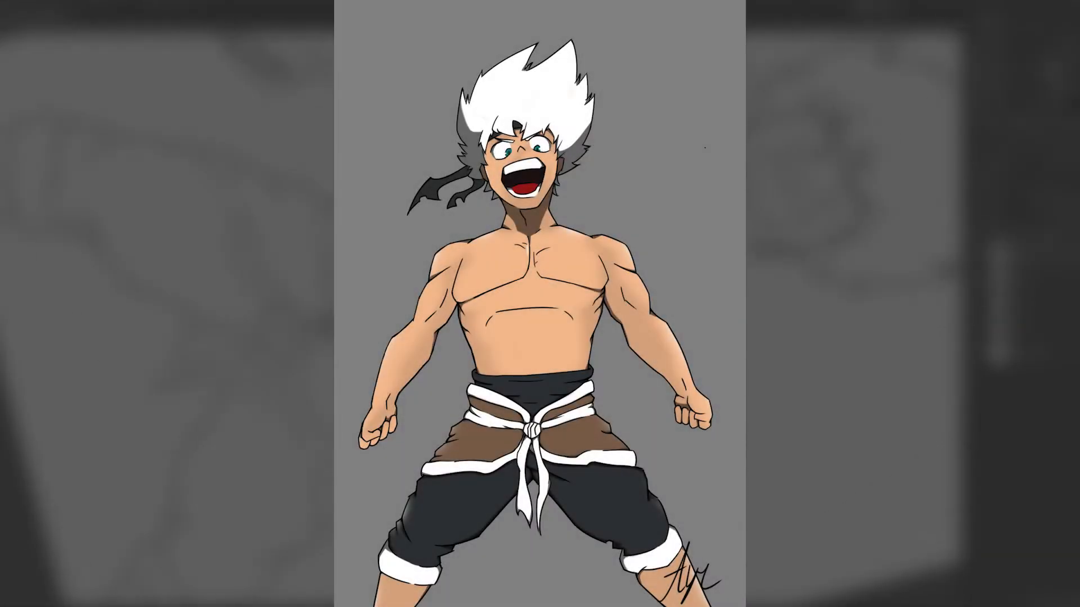